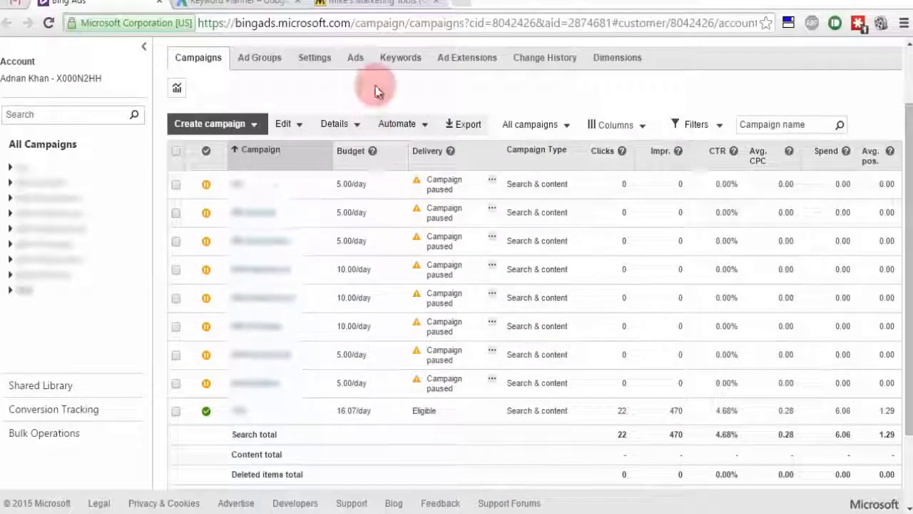
Step: Search Google for 'bing ads intelligence' in a new tab and open the Bing Ads Intelligence download page
{"action": "key", "text": "ctrl+t"}
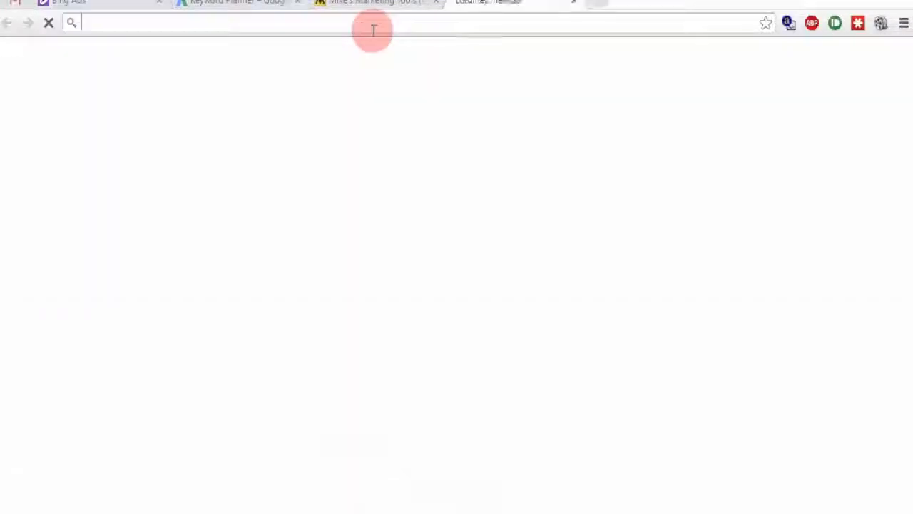
{"action": "type", "text": "bing ads intelligence"}
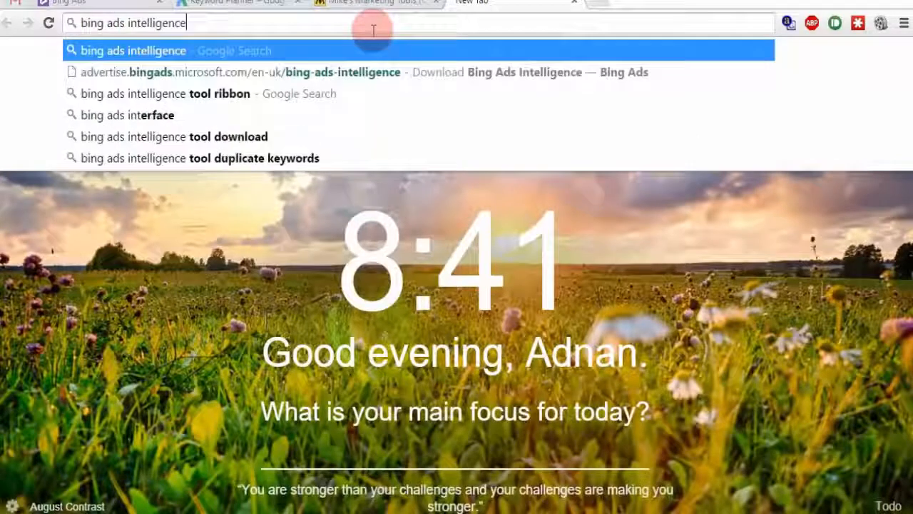
{"action": "key", "text": "Return"}
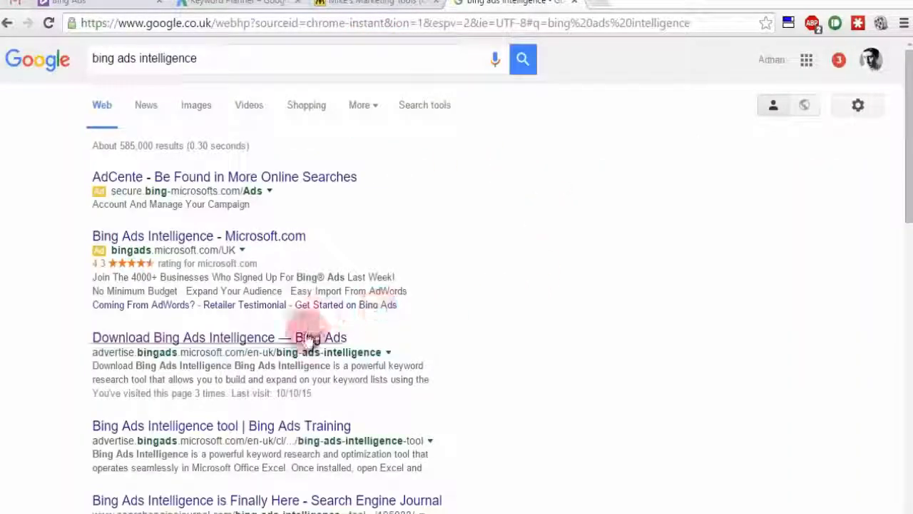
{"action": "left_click", "coordinate": [292, 340]}
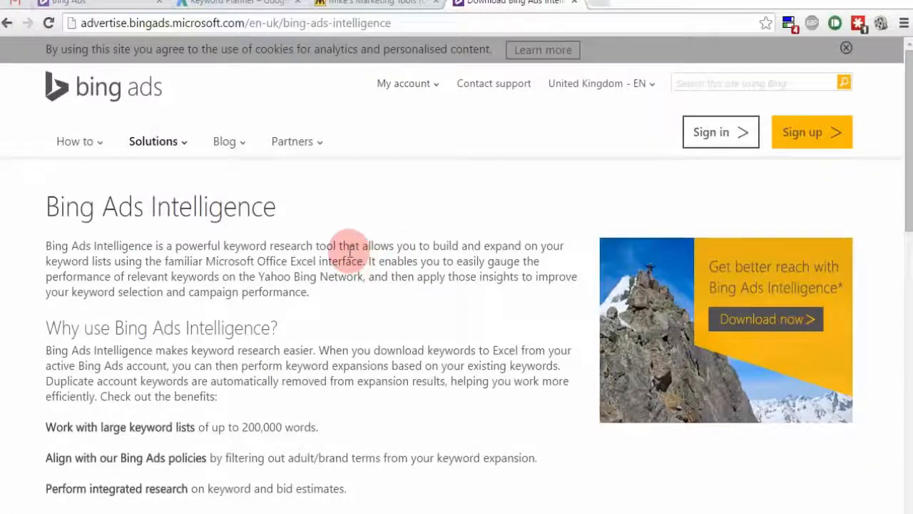
{"action": "scroll", "coordinate": [350, 251], "scroll_direction": "down", "scroll_amount": 8}
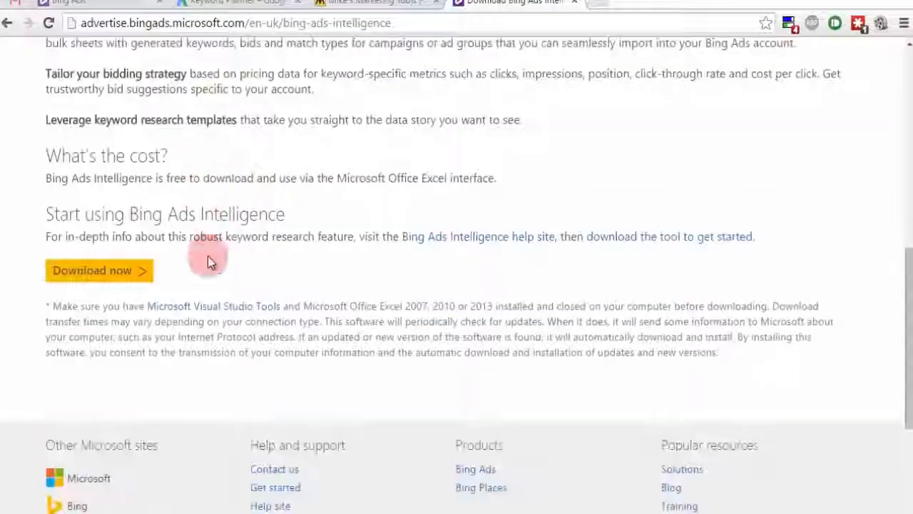
Step: Download the Bing Ads Intelligence installer from the 'Start using Bing Ads Intelligence' section
{"action": "left_click", "coordinate": [143, 277]}
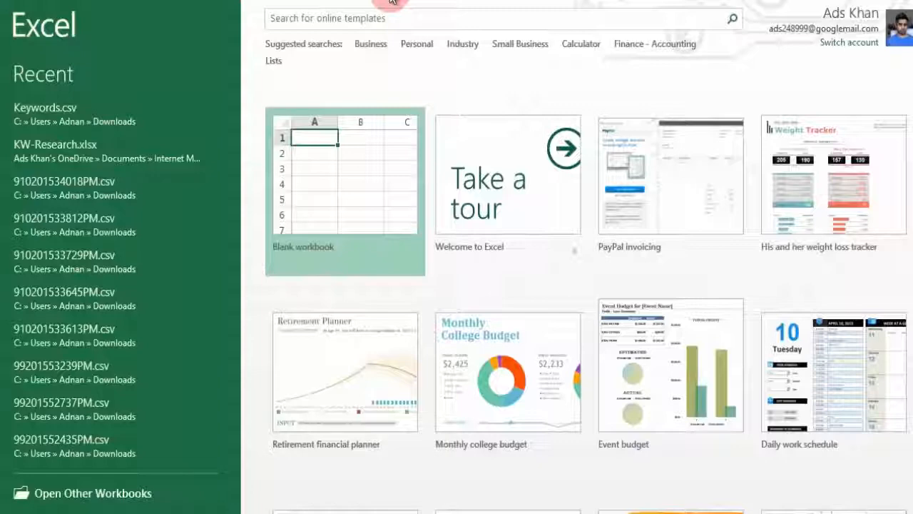
Step: Create a blank Excel workbook and show the Bing Ads Intelligence ribbon commands
{"action": "left_click", "coordinate": [351, 182]}
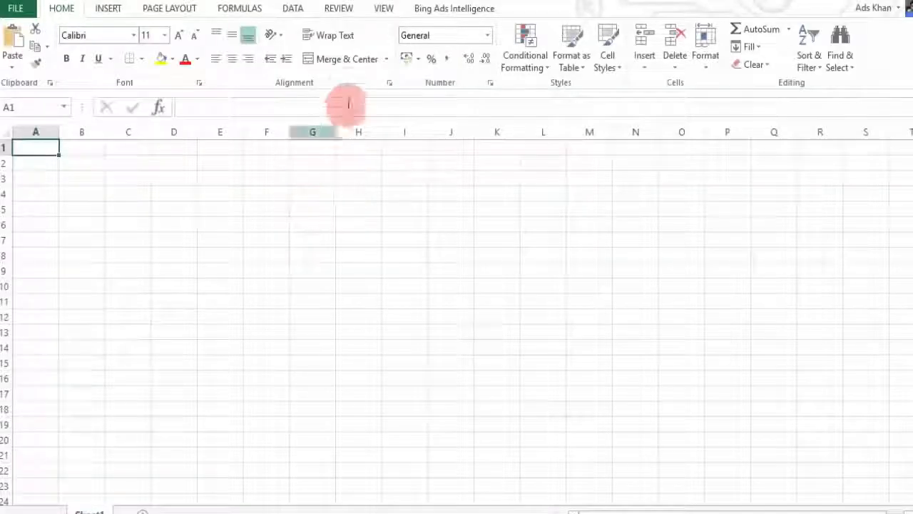
{"action": "left_click", "coordinate": [435, 16]}
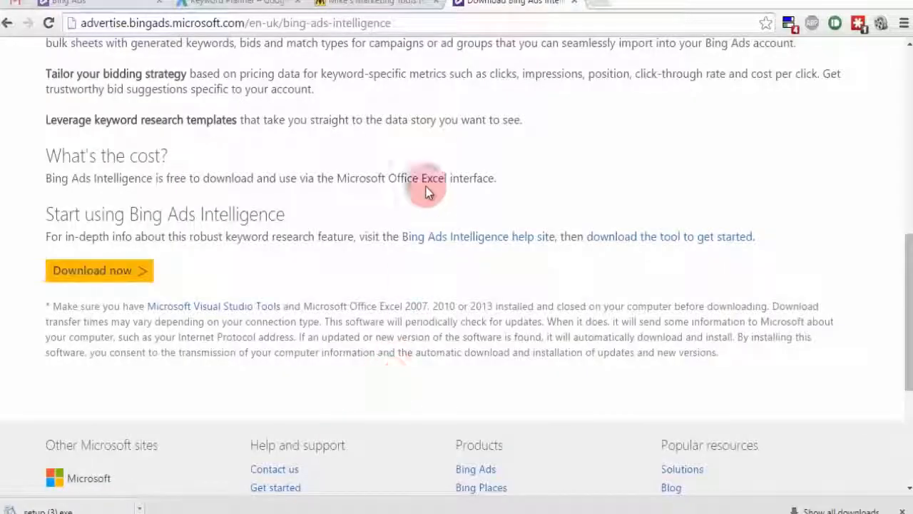
Step: Run a Google search for 'google keyword planner' in a fresh browser tab
{"action": "left_click", "coordinate": [371, 25]}
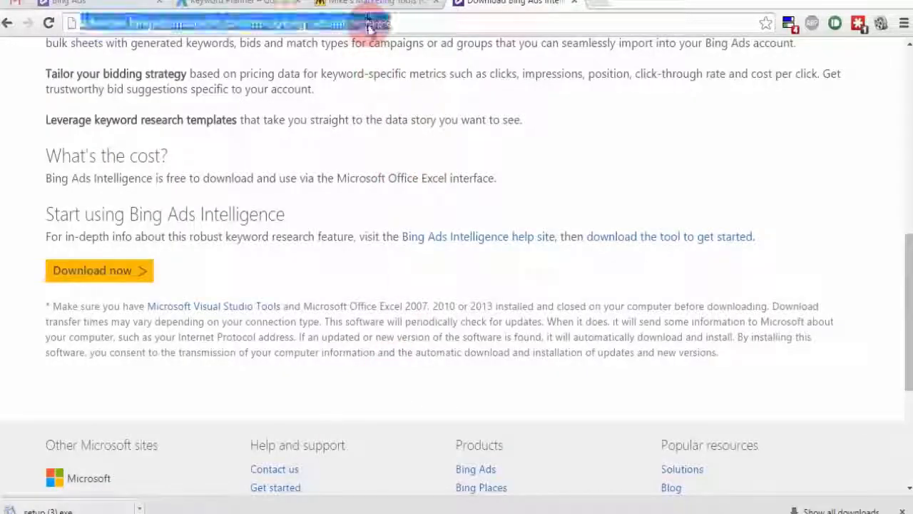
{"action": "key", "text": "ctrl+t"}
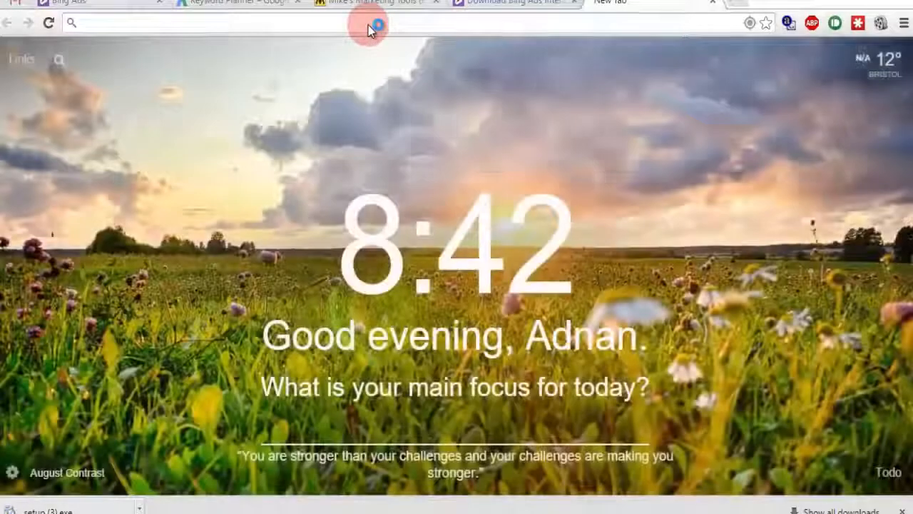
{"action": "type", "text": "keywort"}
{"action": "key", "text": "BackSpace"}
{"action": "key", "text": "BackSpace"}
{"action": "type", "text": "rd planner"}
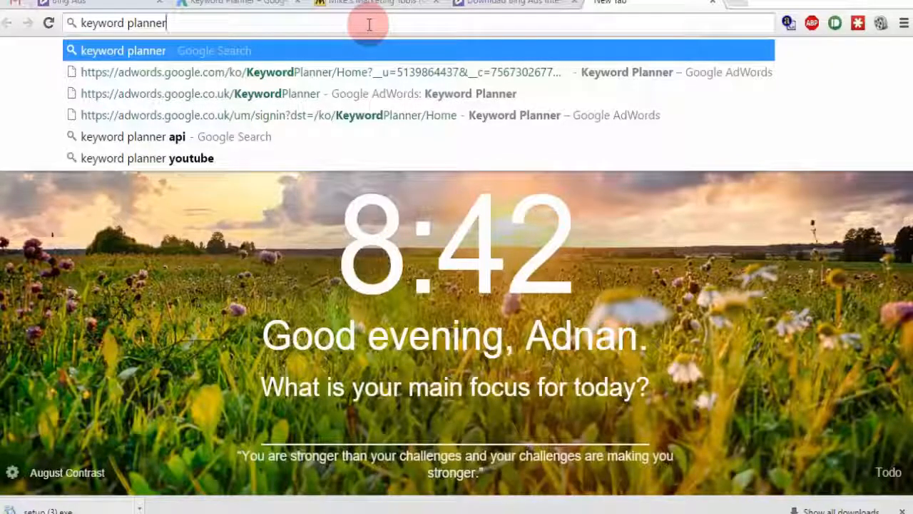
{"action": "key", "text": "BackSpace"}
{"action": "type", "text": "r"}
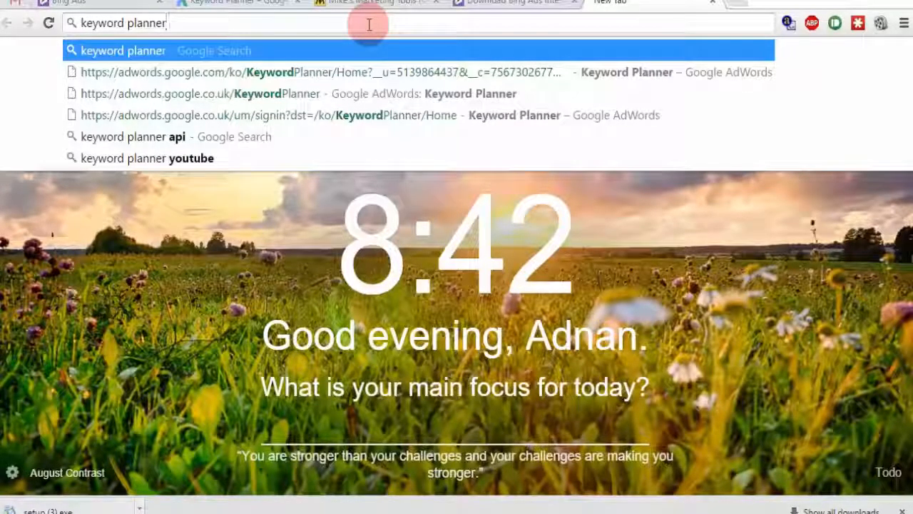
{"action": "key", "text": "Home"}
{"action": "type", "text": "google"}
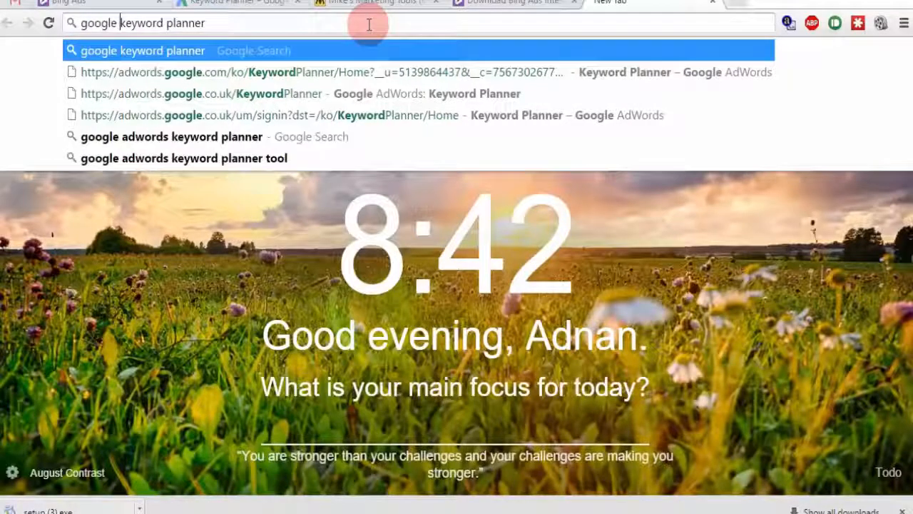
{"action": "key", "text": "Return"}
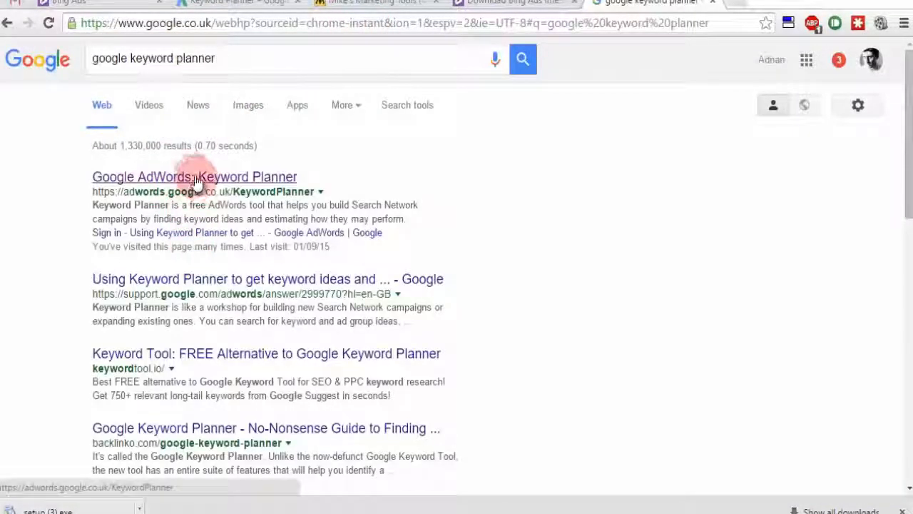
Step: Open the Google AdWords Keyword Planner result, sign in to AdWords, and close the older planner tab
{"action": "left_click", "coordinate": [193, 184]}
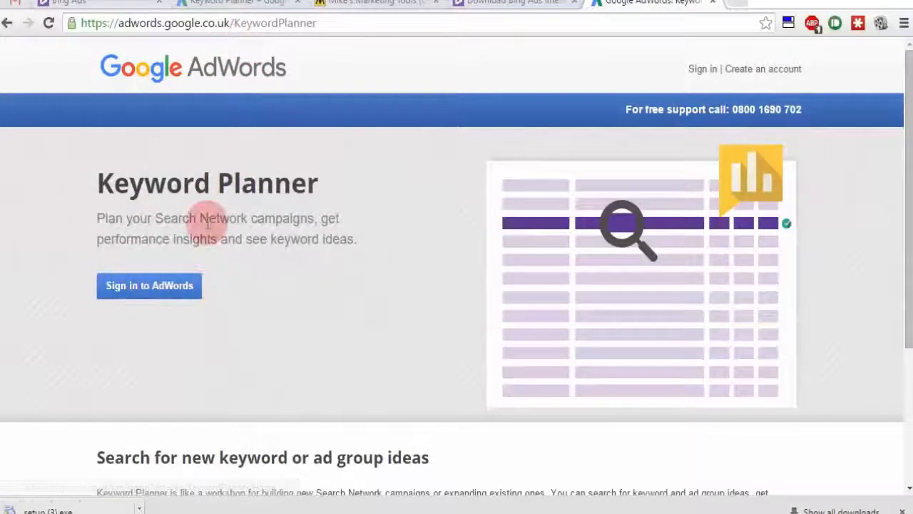
{"action": "left_click", "coordinate": [136, 288]}
{"action": "left_click", "coordinate": [297, 3]}
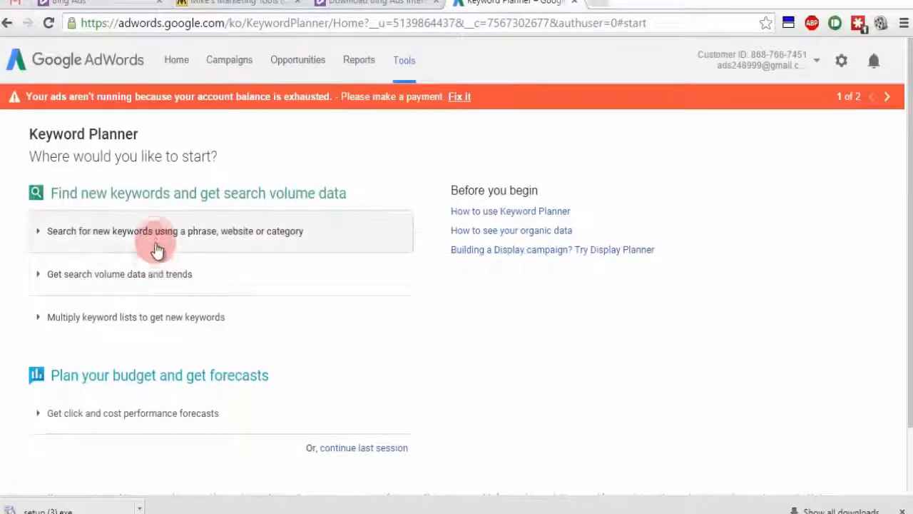
Step: Enter 'how to lose weight', 'lose weight fast' and 'belly fat exercises' as product or service seed keywords, one per line
{"action": "left_click", "coordinate": [155, 246]}
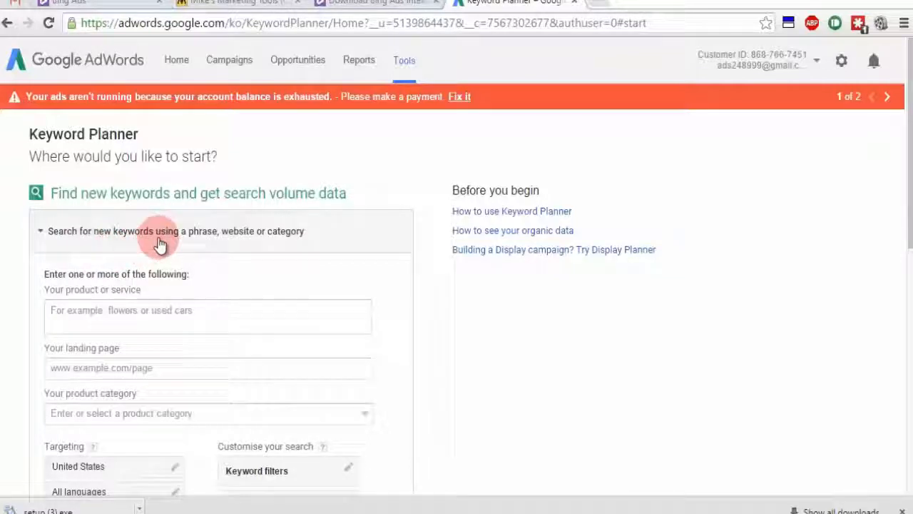
{"action": "left_click", "coordinate": [199, 311]}
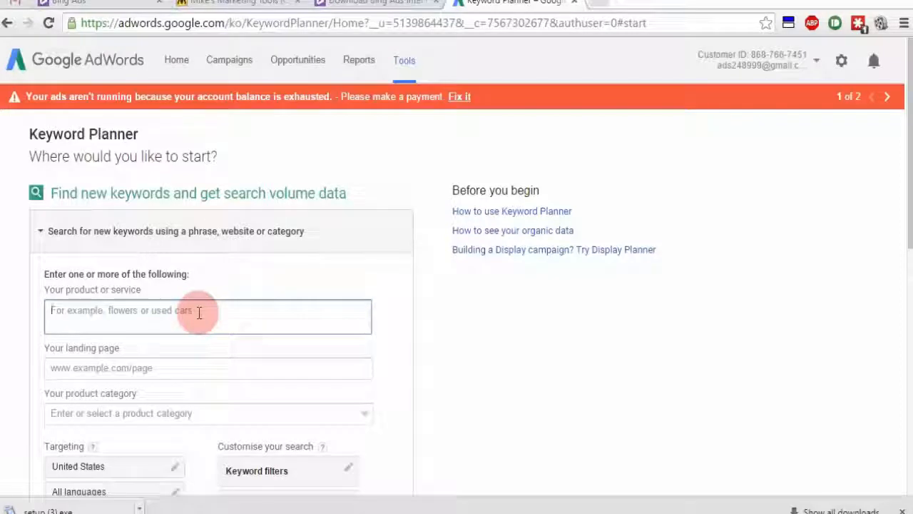
{"action": "type", "text": "how"}
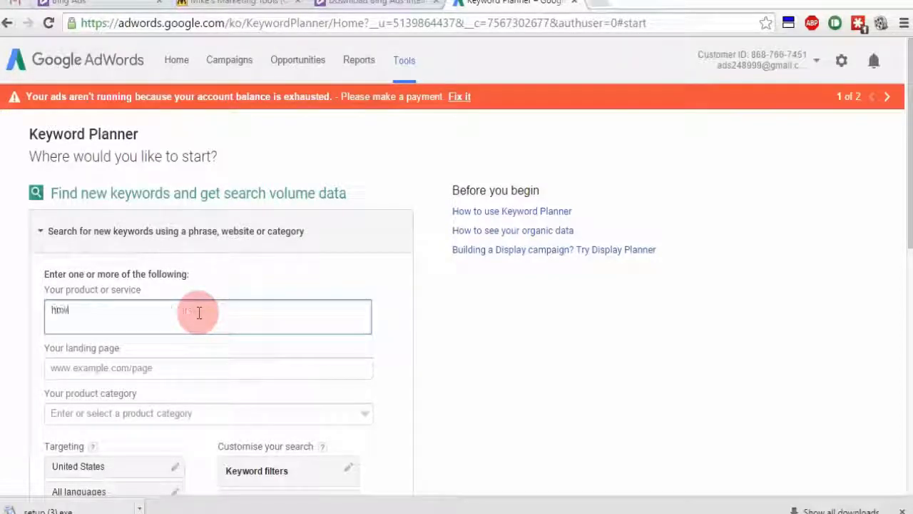
{"action": "type", "text": " to lose weigh"}
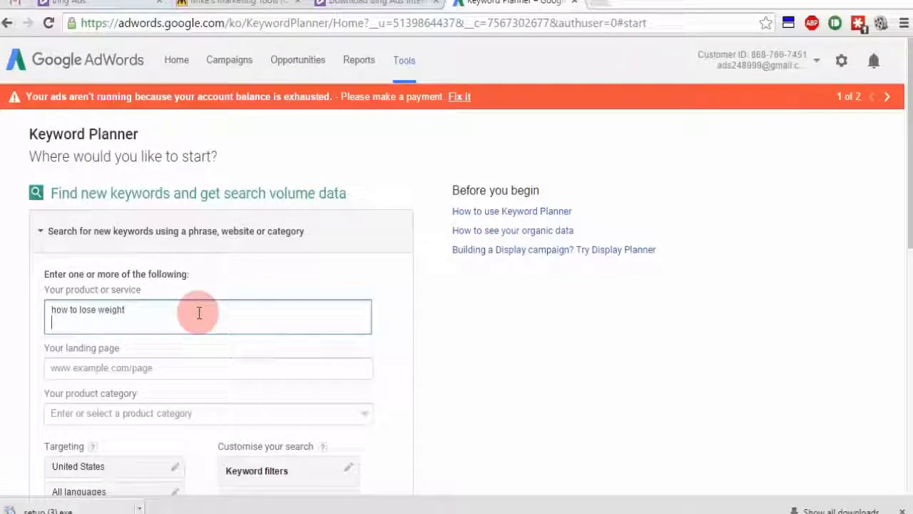
{"action": "type", "text": "t"}
{"action": "key", "text": "Return"}
{"action": "type", "text": "lose weight fast"}
{"action": "key", "text": "Return"}
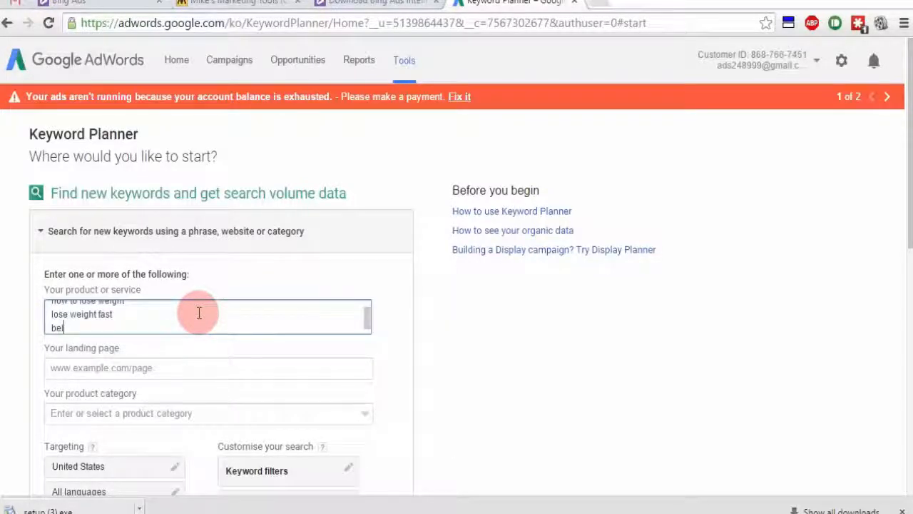
{"action": "type", "text": "belly fat exercise"}
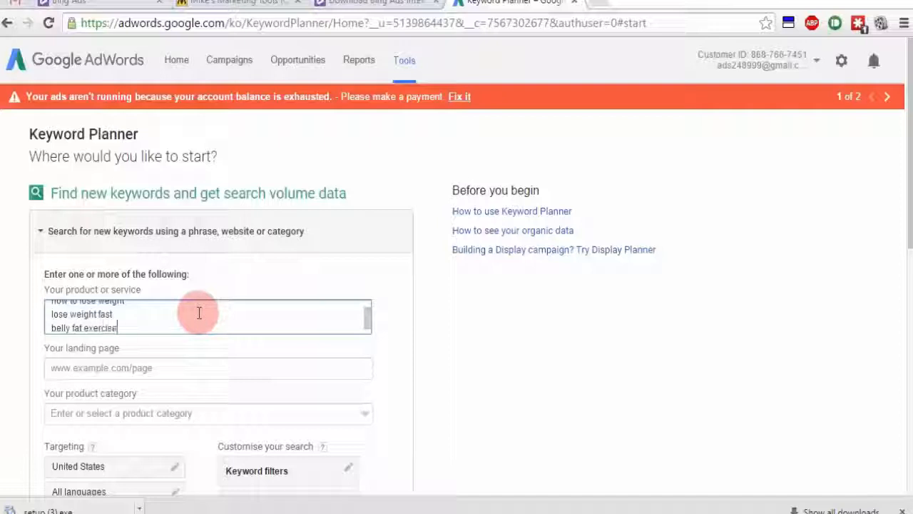
{"action": "type", "text": "s"}
{"action": "key", "text": "Return"}
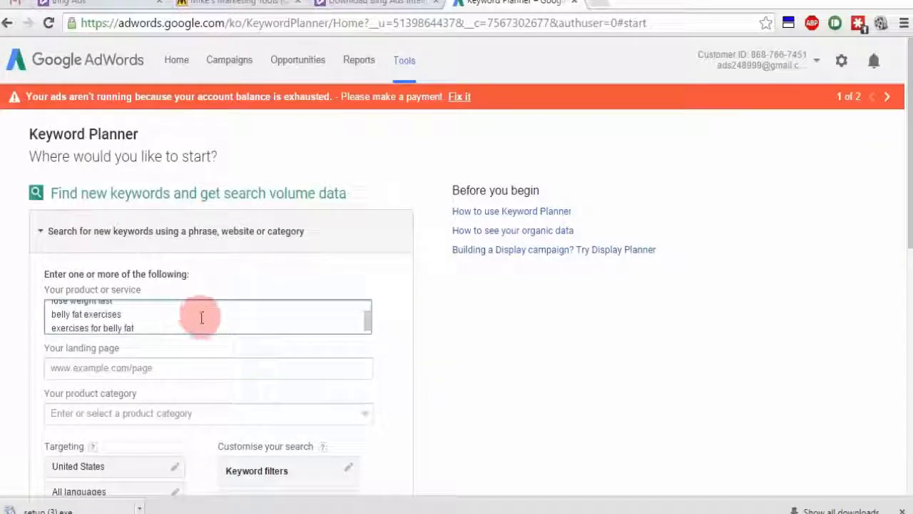
{"action": "scroll", "coordinate": [219, 317], "scroll_direction": "up", "scroll_amount": 1}
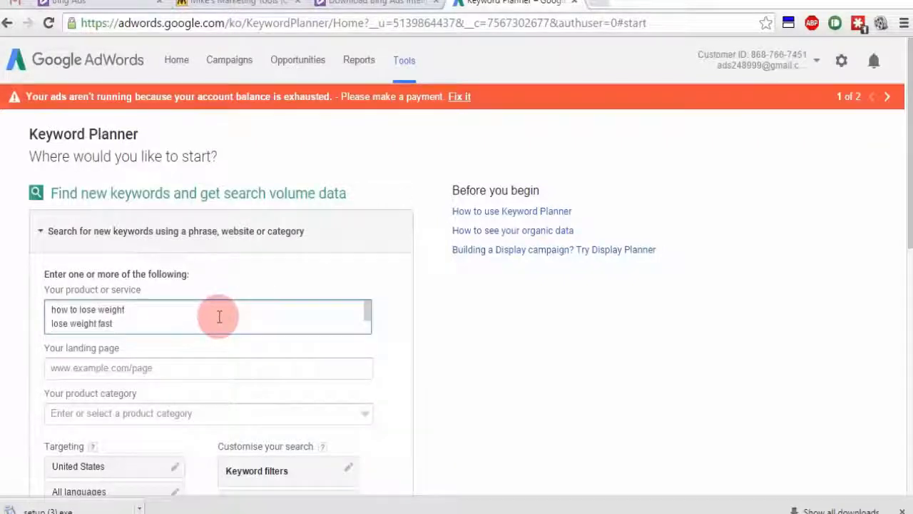
{"action": "scroll", "coordinate": [207, 316], "scroll_direction": "down", "scroll_amount": 2}
{"action": "scroll", "coordinate": [399, 288], "scroll_direction": "up", "scroll_amount": 1}
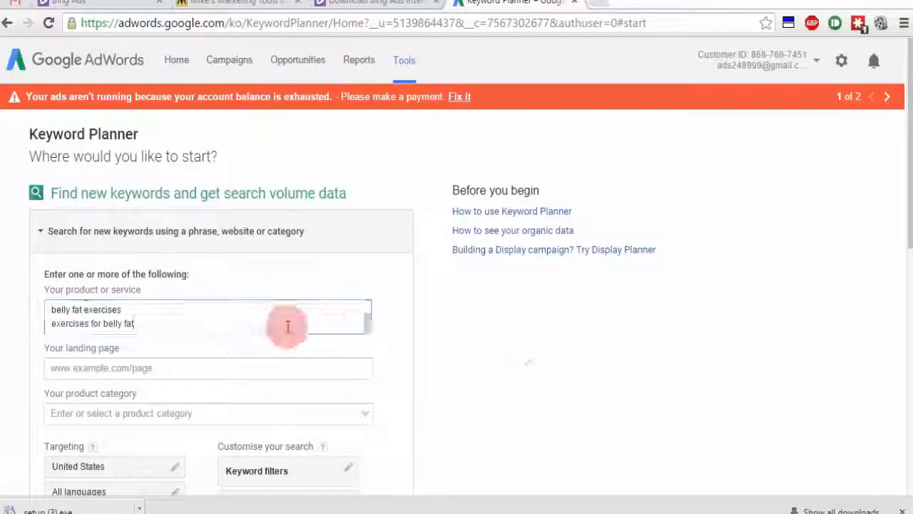
{"action": "scroll", "coordinate": [500, 334], "scroll_direction": "down", "scroll_amount": 2}
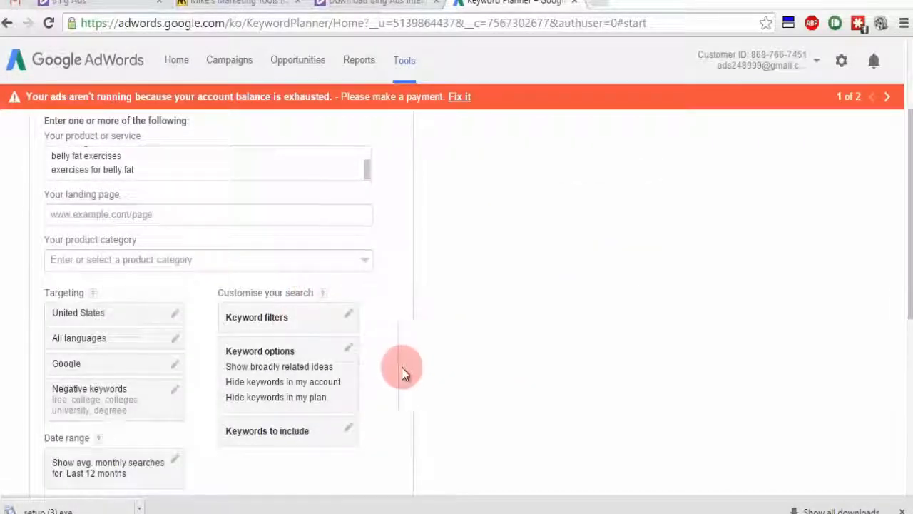
Step: Save a keyword filter of average monthly searches ≥ 500
{"action": "left_click", "coordinate": [348, 319]}
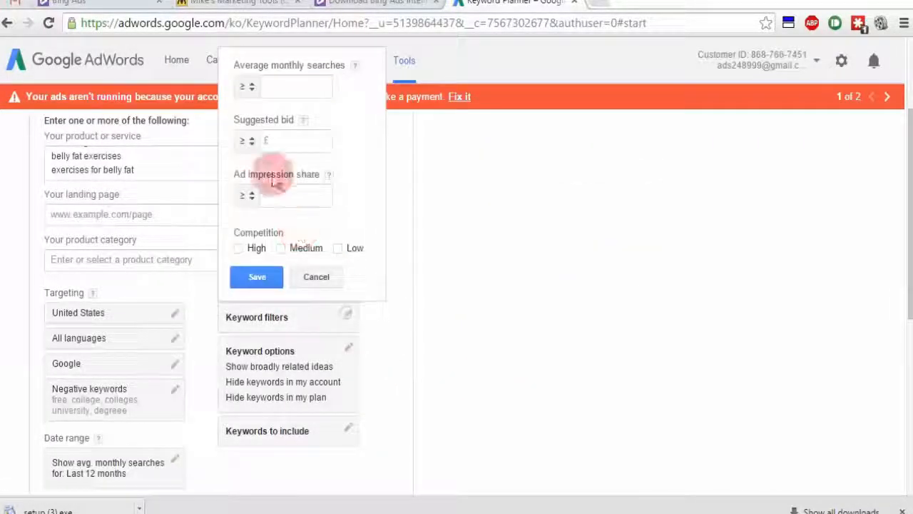
{"action": "left_click", "coordinate": [270, 86]}
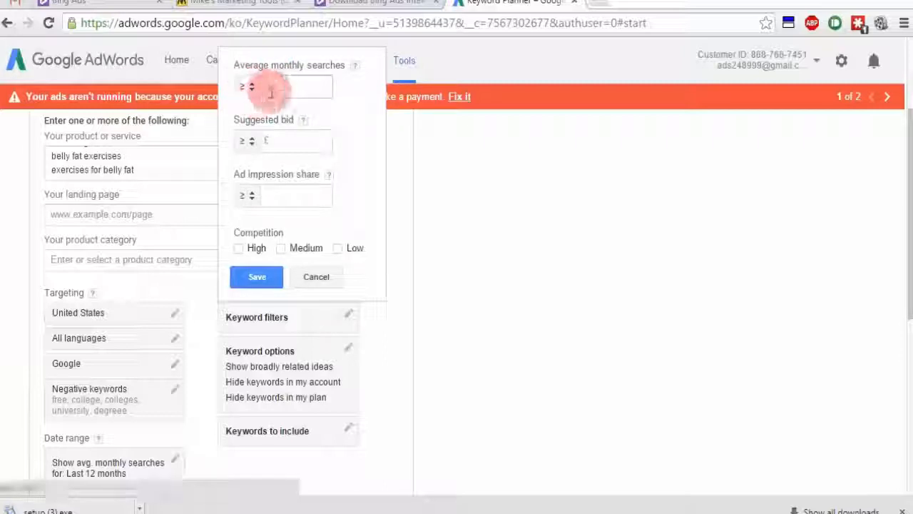
{"action": "type", "text": "500"}
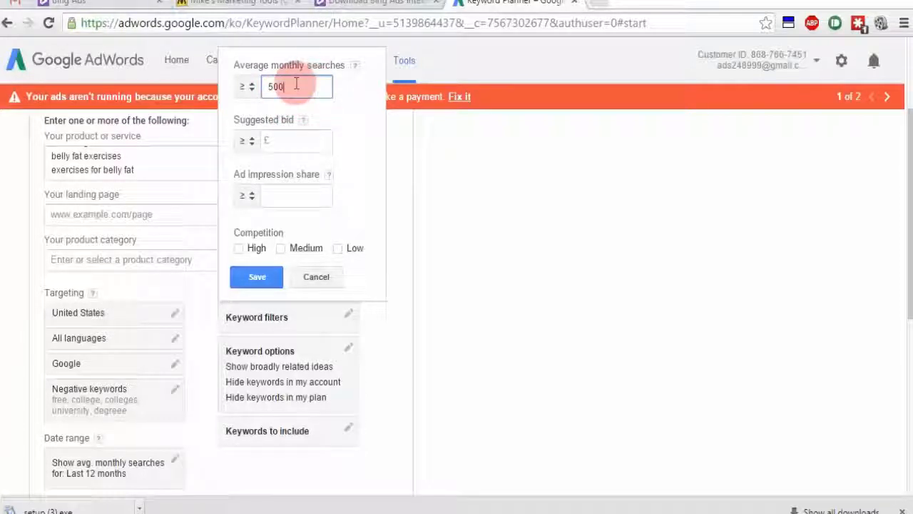
{"action": "left_click", "coordinate": [255, 276]}
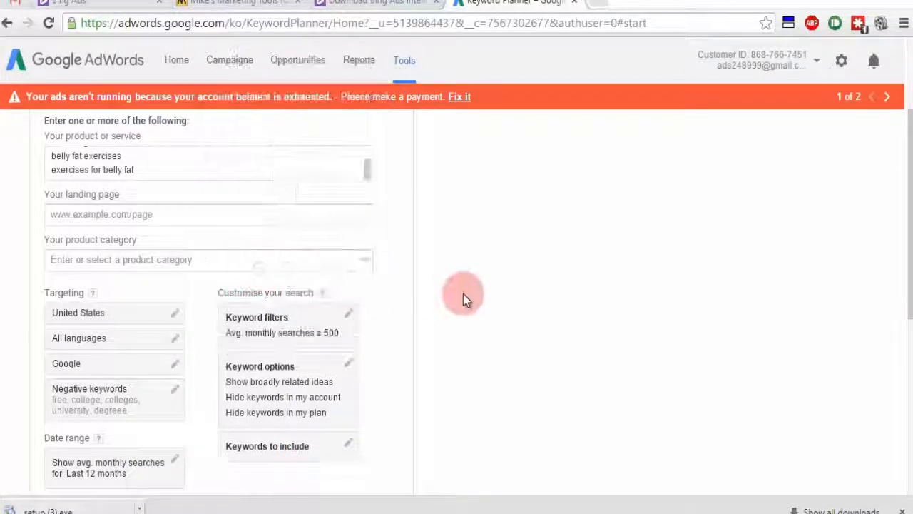
{"action": "scroll", "coordinate": [500, 237], "scroll_direction": "down", "scroll_amount": 1}
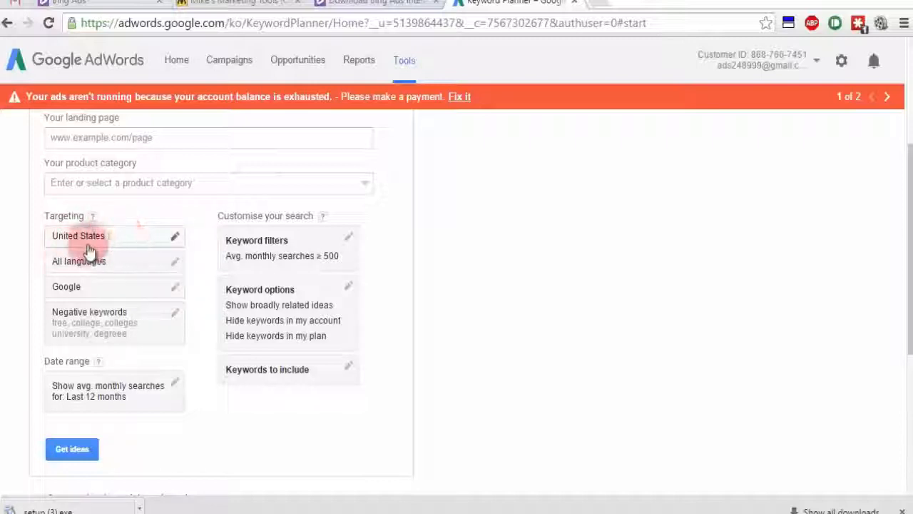
Step: Generate keyword ideas and add all 442 individual ideas to the plan
{"action": "left_click", "coordinate": [73, 456]}
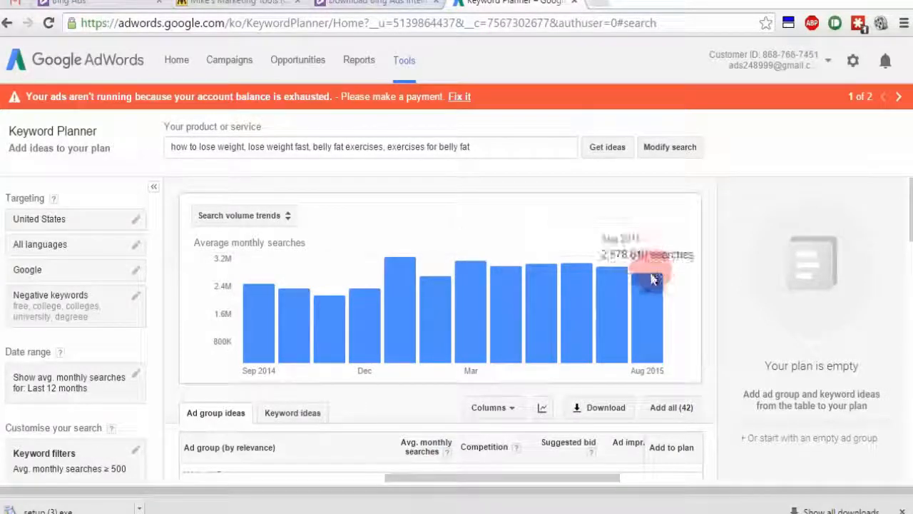
{"action": "scroll", "coordinate": [626, 307], "scroll_direction": "down", "scroll_amount": 2}
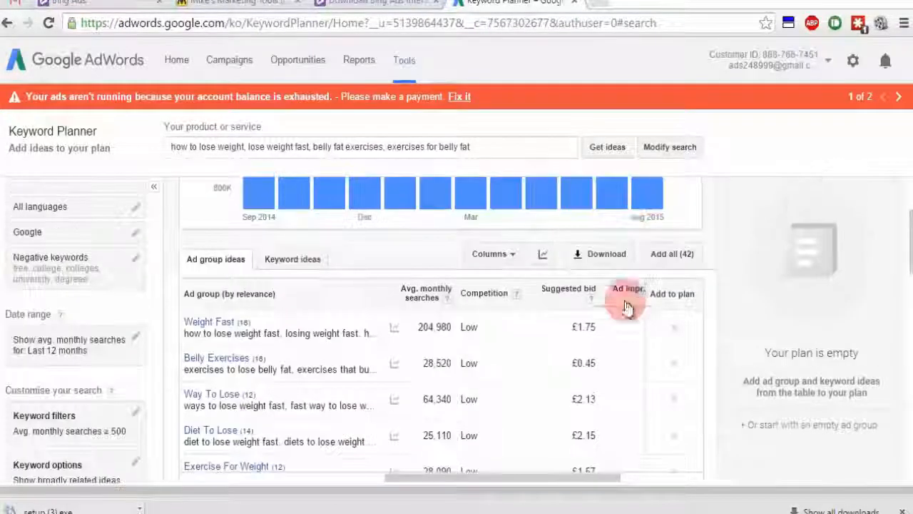
{"action": "left_click", "coordinate": [293, 268]}
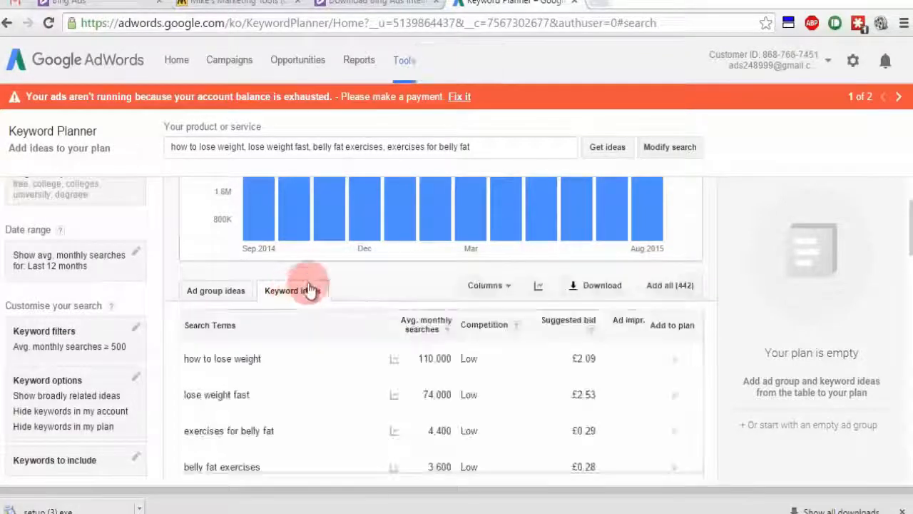
{"action": "left_click", "coordinate": [669, 285]}
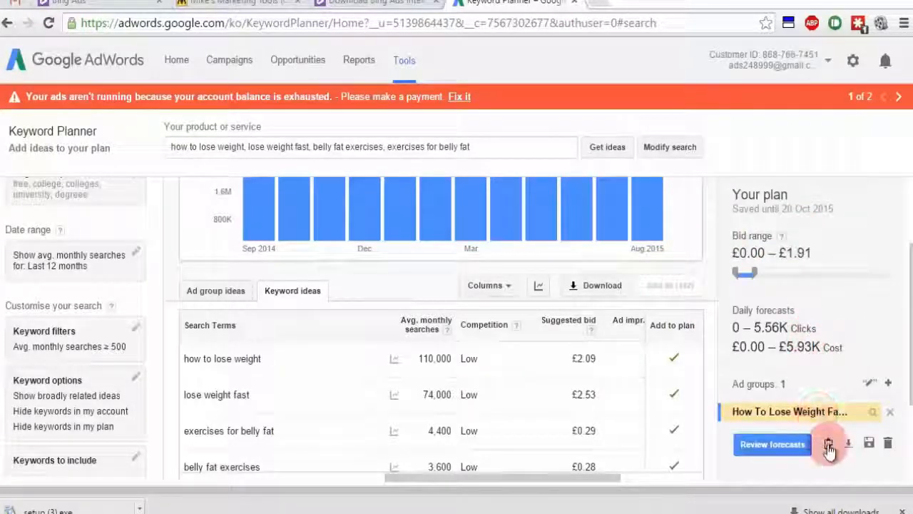
Step: Copy the plan's keyword list to the clipboard and close the copy window
{"action": "left_click", "coordinate": [829, 444]}
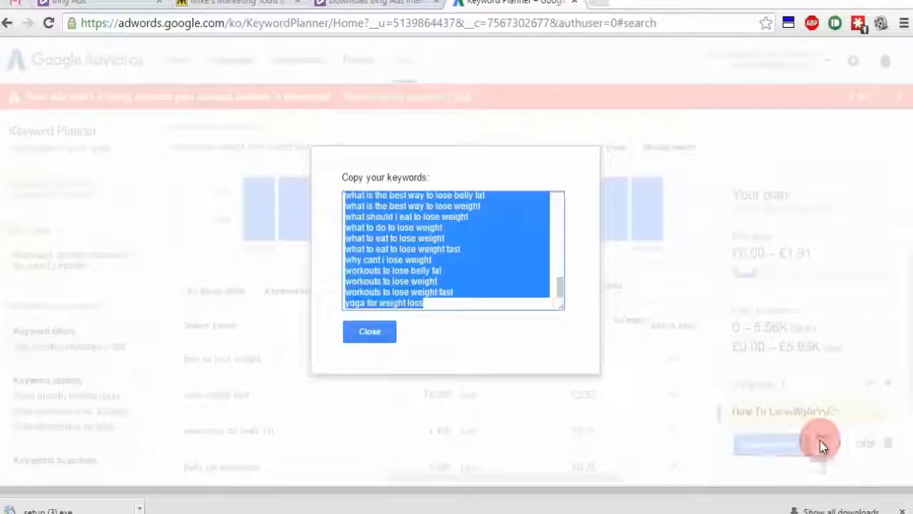
{"action": "right_click", "coordinate": [460, 235]}
{"action": "left_click", "coordinate": [493, 307]}
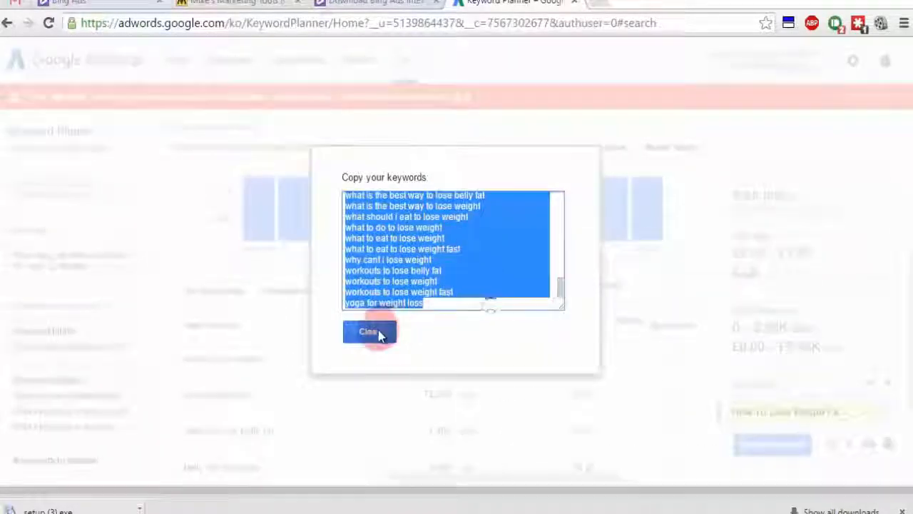
{"action": "left_click", "coordinate": [370, 331]}
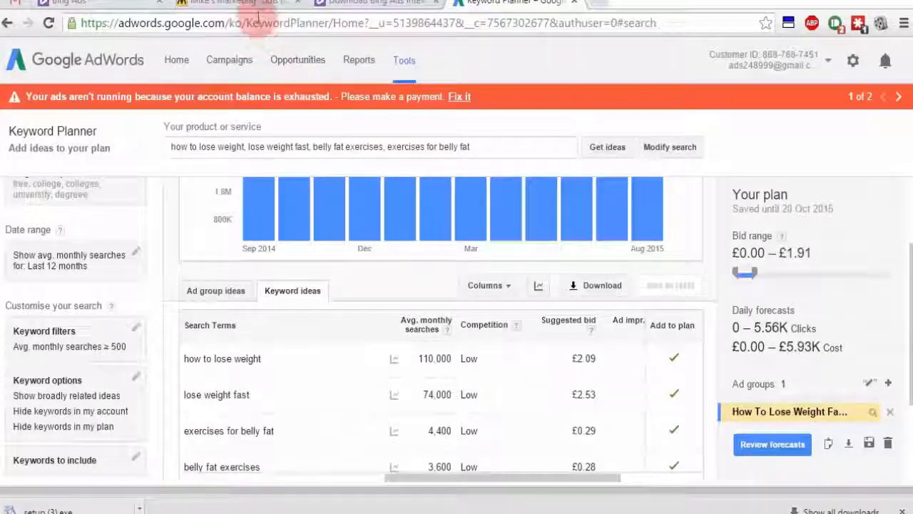
{"action": "left_click", "coordinate": [239, 4]}
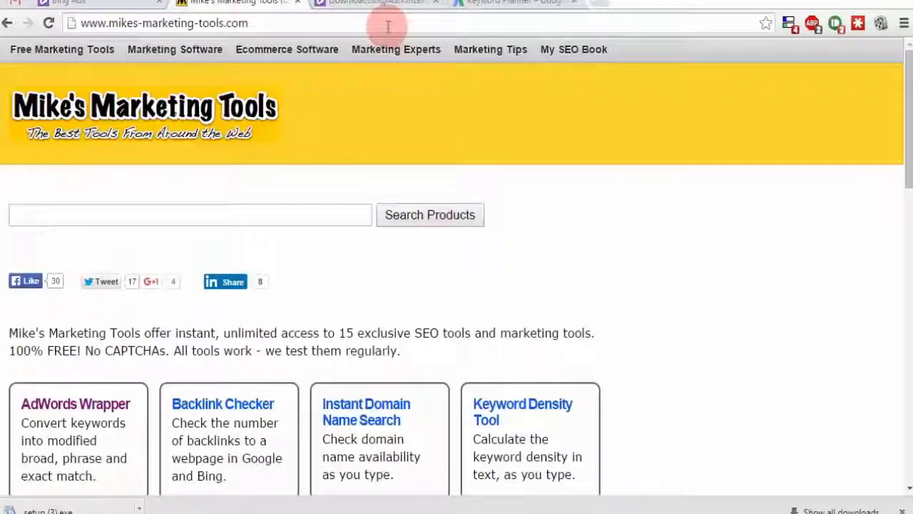
Step: Paste the copied weight-loss keyword ideas into the Keyword Tool's input box on Mike's Marketing Tools
{"action": "left_click", "coordinate": [314, 23]}
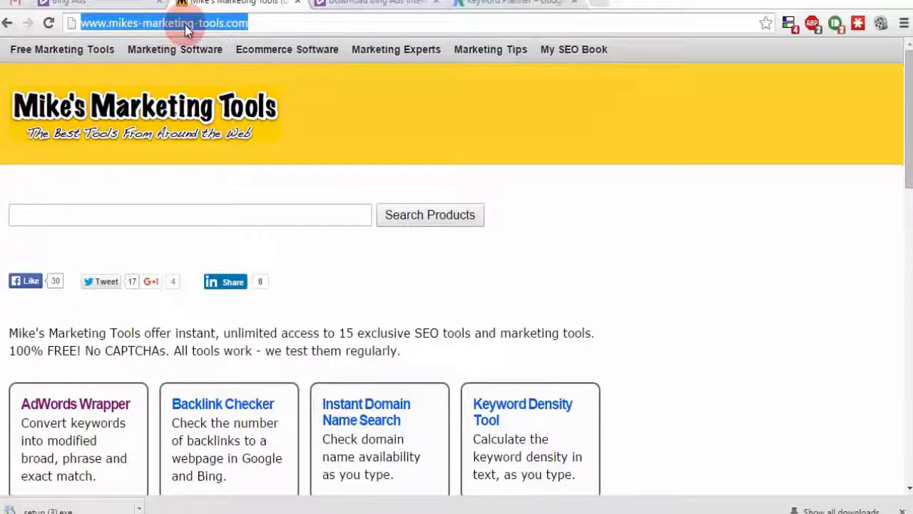
{"action": "left_click", "coordinate": [832, 296]}
{"action": "scroll", "coordinate": [832, 297], "scroll_direction": "down", "scroll_amount": 3}
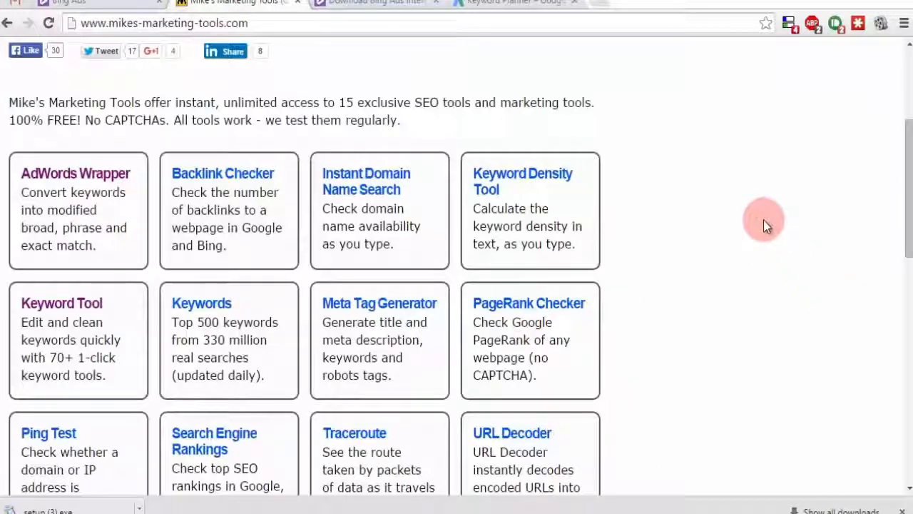
{"action": "left_click", "coordinate": [63, 305]}
{"action": "scroll", "coordinate": [336, 337], "scroll_direction": "down", "scroll_amount": 3}
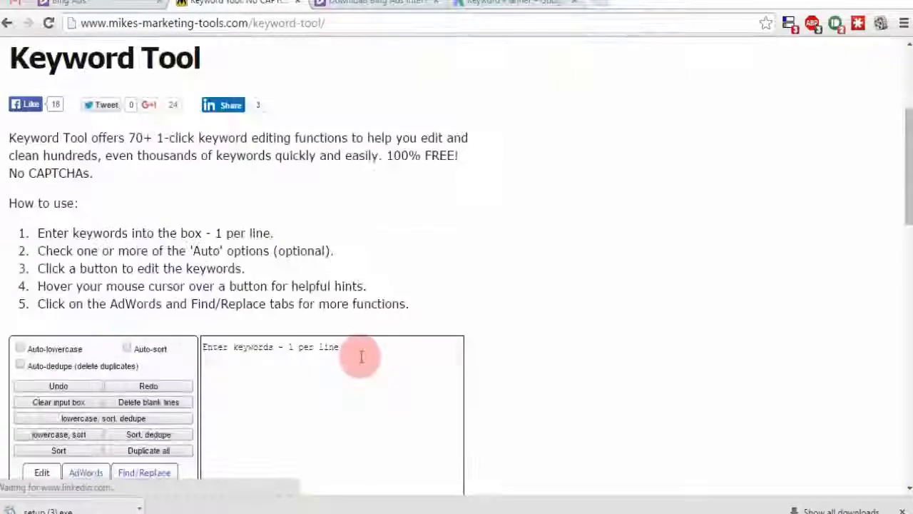
{"action": "left_click", "coordinate": [328, 369]}
{"action": "key", "text": "ctrl+v"}
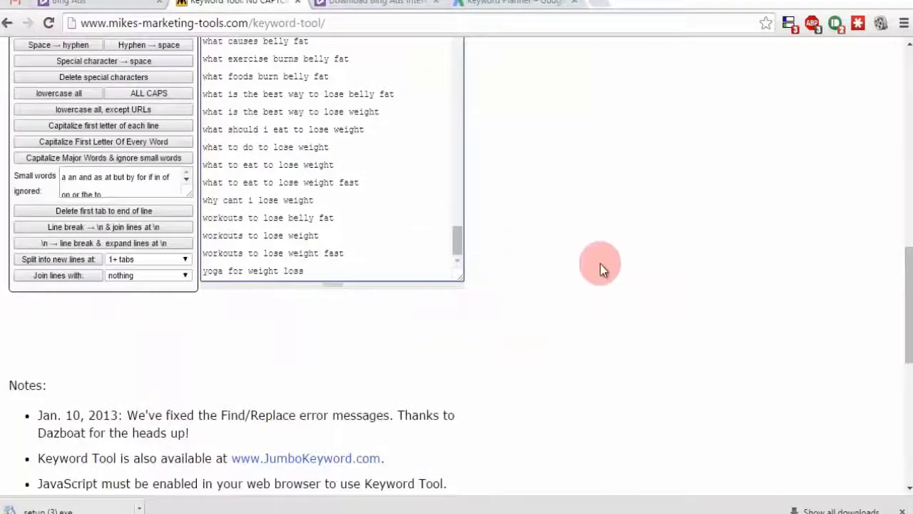
{"action": "scroll", "coordinate": [599, 265], "scroll_direction": "up", "scroll_amount": 3}
{"action": "scroll", "coordinate": [589, 249], "scroll_direction": "up", "scroll_amount": 3}
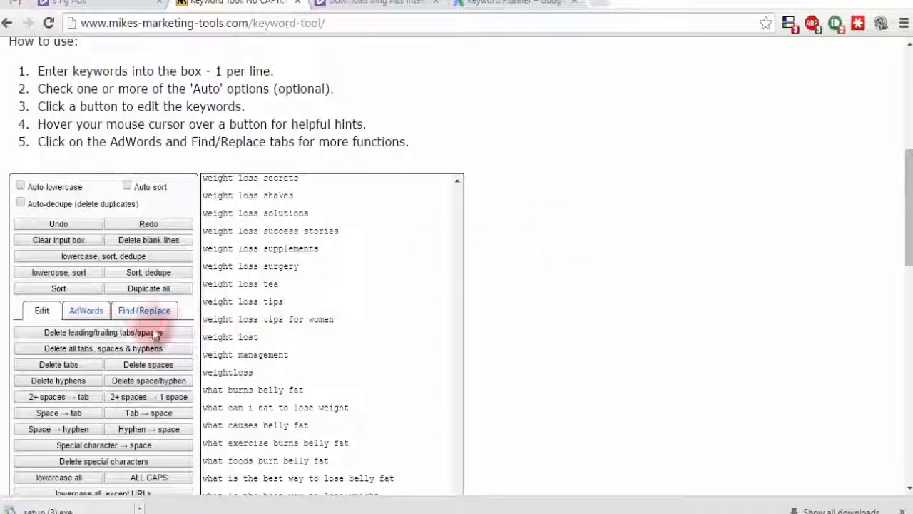
Step: Delete every keyword line containing 'pills' using a Find/Replace 'contains' match
{"action": "left_click", "coordinate": [139, 316]}
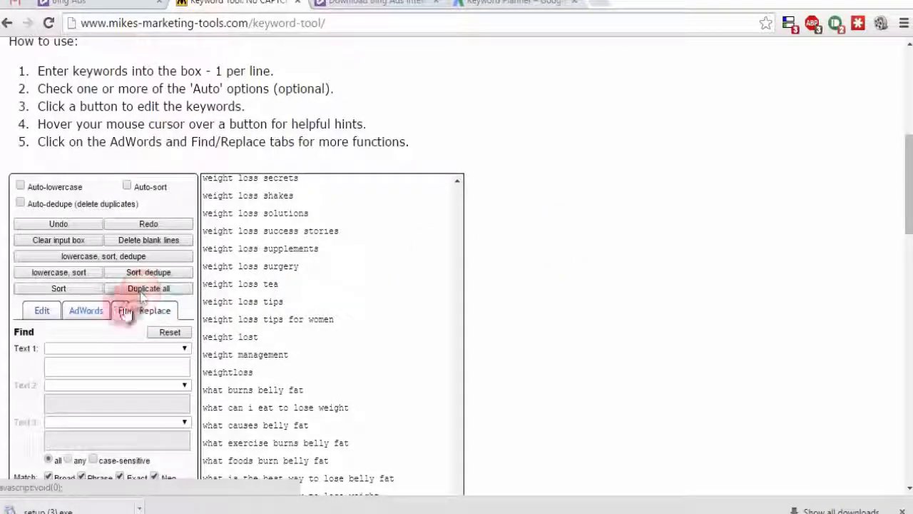
{"action": "left_click", "coordinate": [43, 350]}
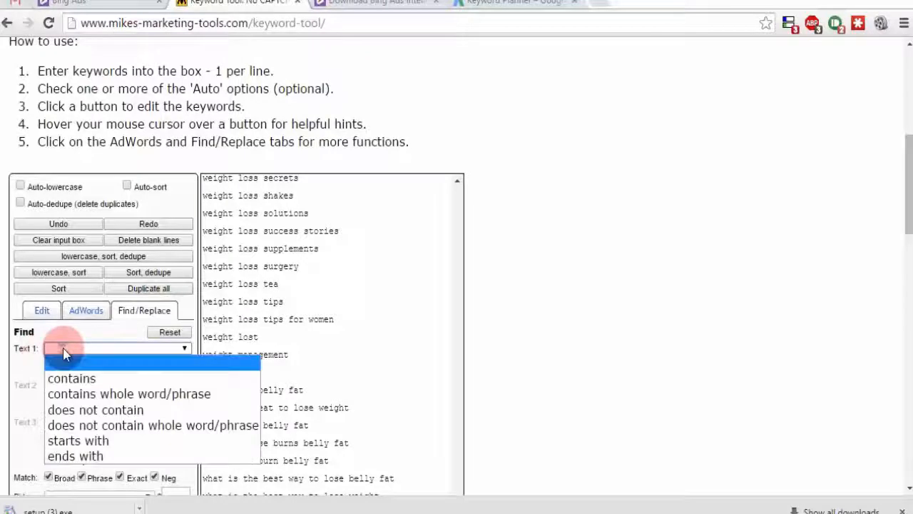
{"action": "left_click", "coordinate": [71, 378]}
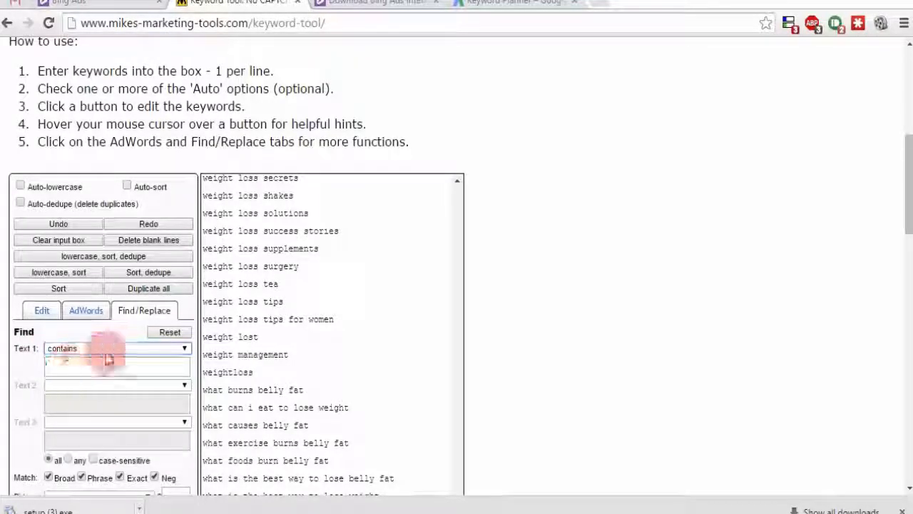
{"action": "left_click", "coordinate": [102, 367]}
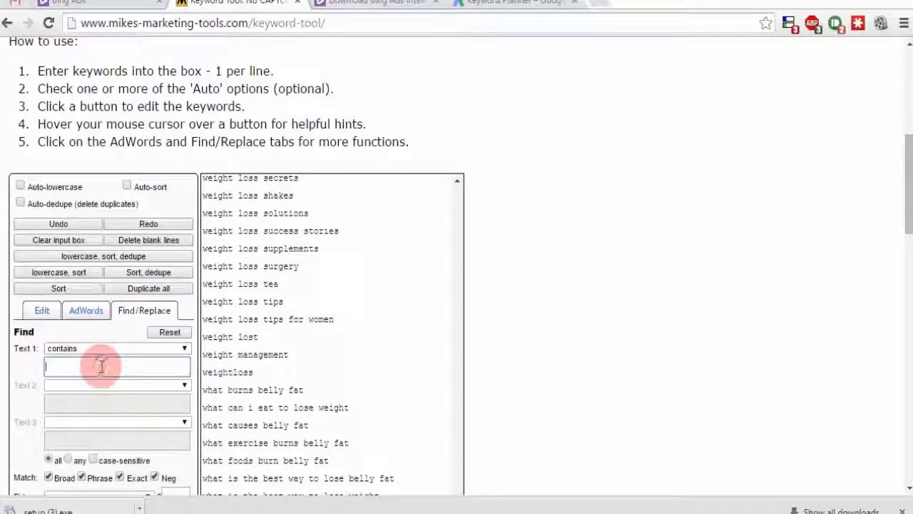
{"action": "type", "text": "pills"}
{"action": "scroll", "coordinate": [648, 362], "scroll_direction": "down", "scroll_amount": 2}
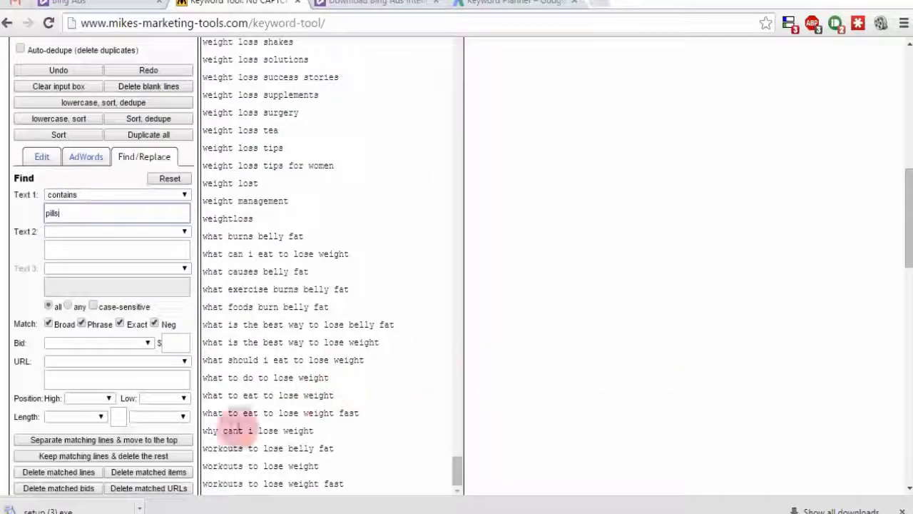
{"action": "left_click", "coordinate": [66, 472]}
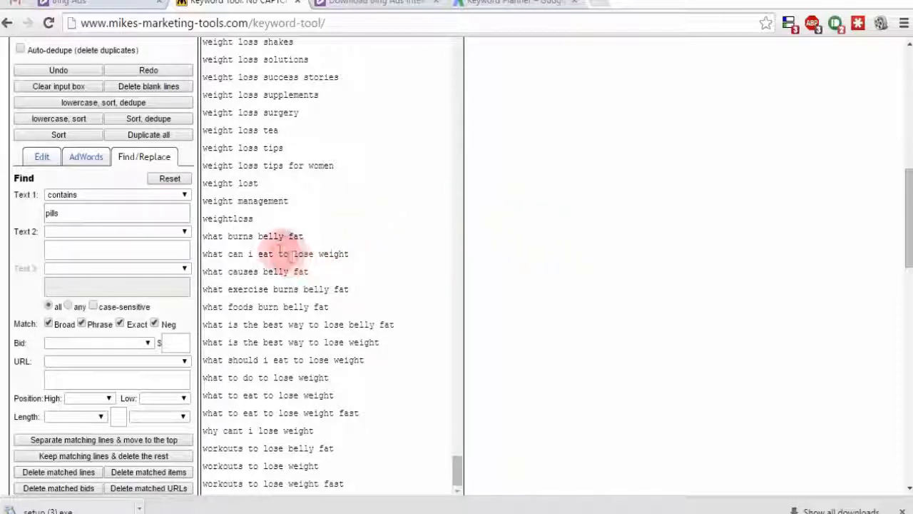
Step: Shorten the search term to 'pill' and delete every remaining line containing it
{"action": "double_click", "coordinate": [267, 236]}
{"action": "double_click", "coordinate": [299, 236]}
{"action": "left_click_drag", "start_coordinate": [261, 241], "coordinate": [205, 239]}
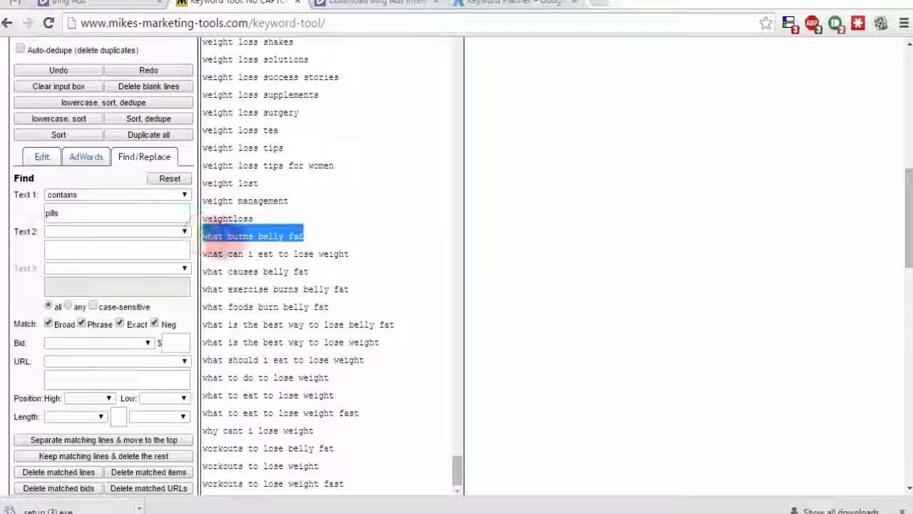
{"action": "left_click", "coordinate": [109, 219]}
{"action": "key", "text": "BackSpace"}
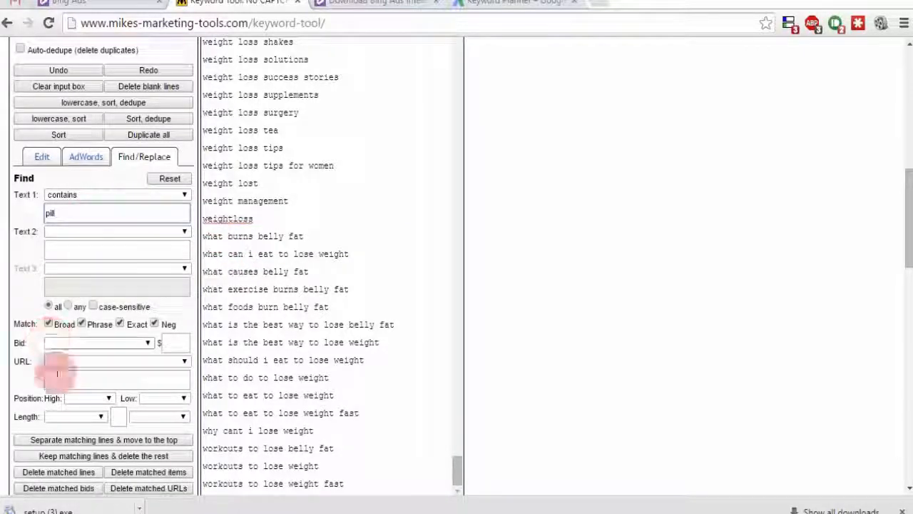
{"action": "left_click", "coordinate": [58, 472]}
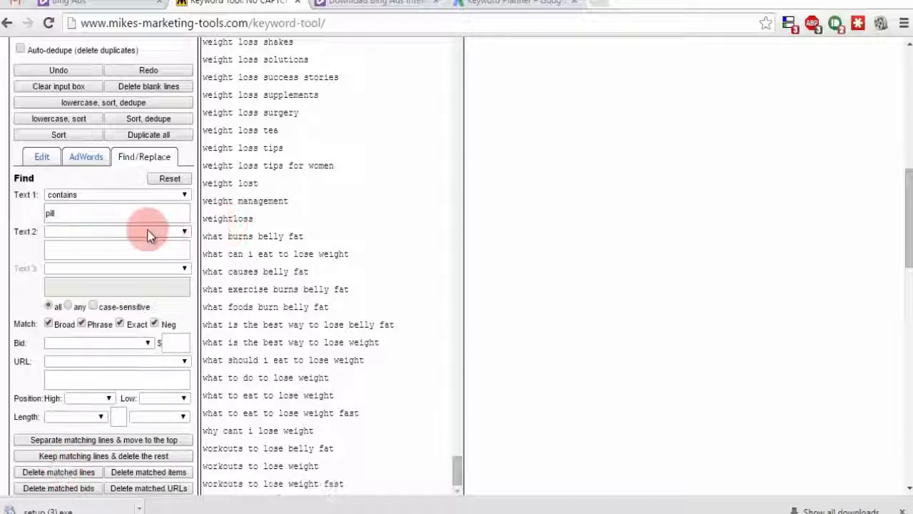
{"action": "double_click", "coordinate": [129, 211]}
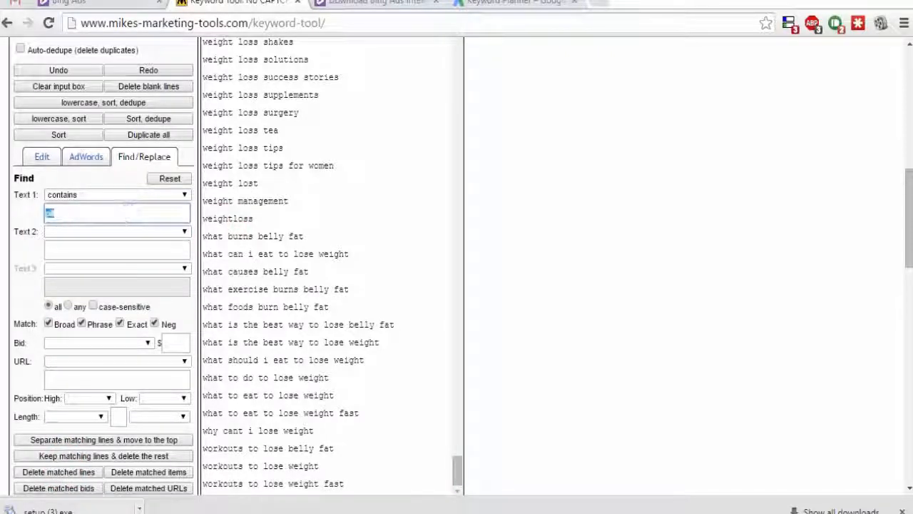
Step: Delete every keyword line containing 'tablets' and then 'tablet' in the Keyword Tool
{"action": "type", "text": "tablets"}
{"action": "left_click", "coordinate": [52, 471]}
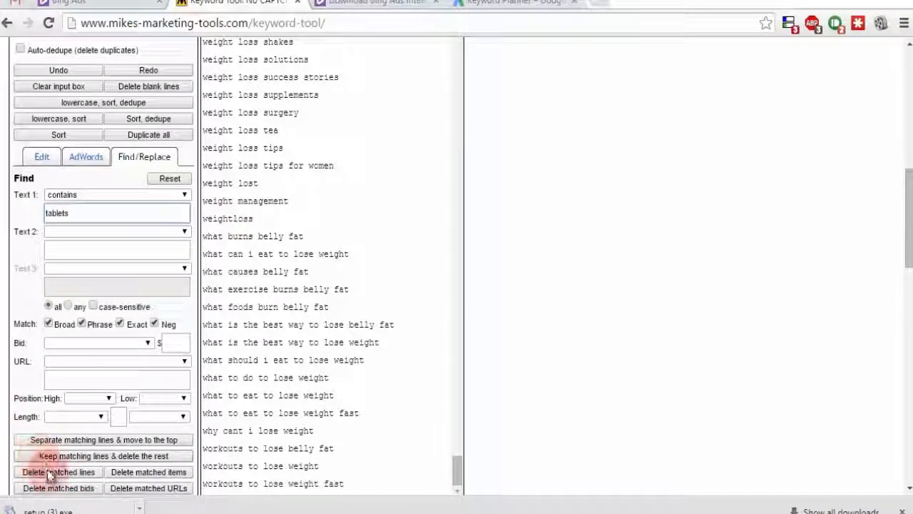
{"action": "left_click", "coordinate": [118, 217]}
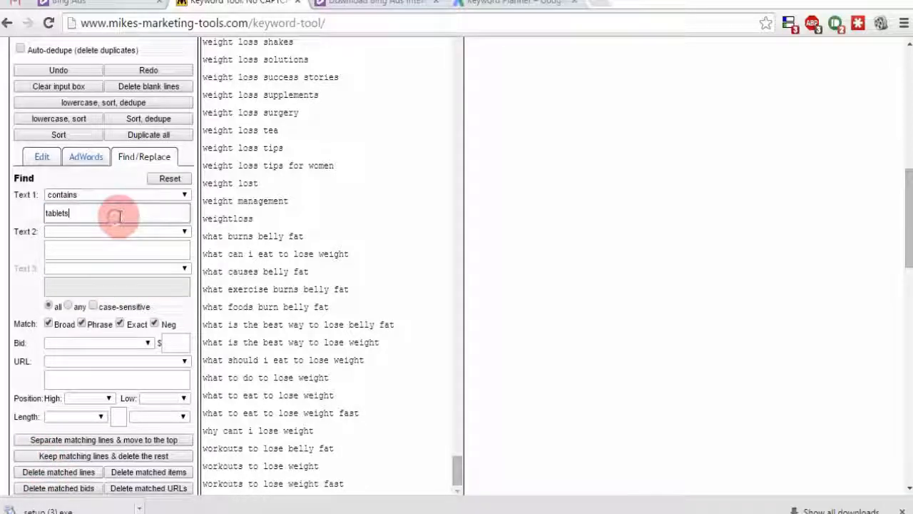
{"action": "key", "text": "BackSpace"}
{"action": "left_click", "coordinate": [58, 473]}
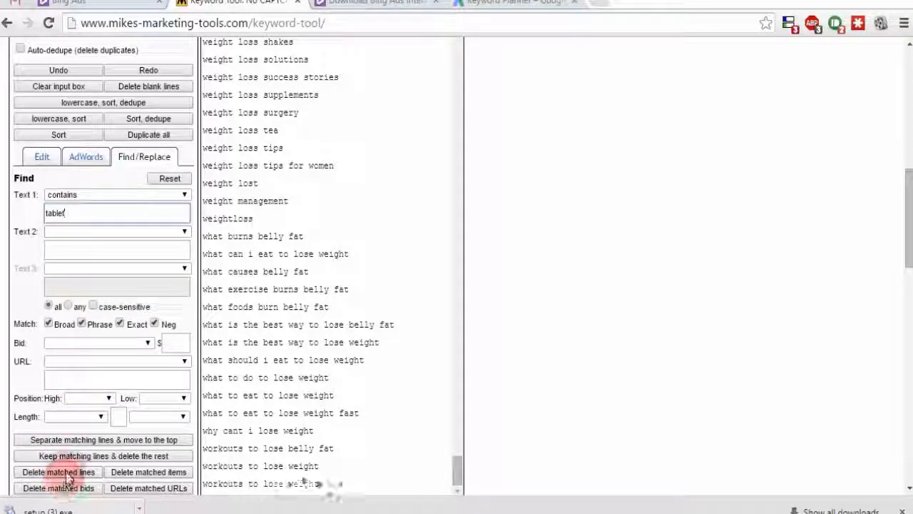
Step: Delete every keyword line containing 'surgery'
{"action": "left_click_drag", "start_coordinate": [108, 216], "coordinate": [10, 217]}
{"action": "type", "text": "surger"}
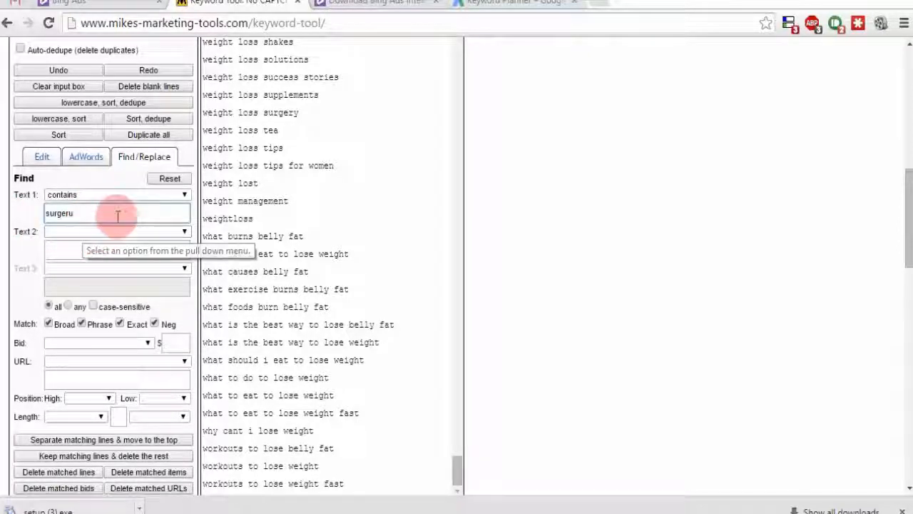
{"action": "key", "text": "BackSpace"}
{"action": "type", "text": "y"}
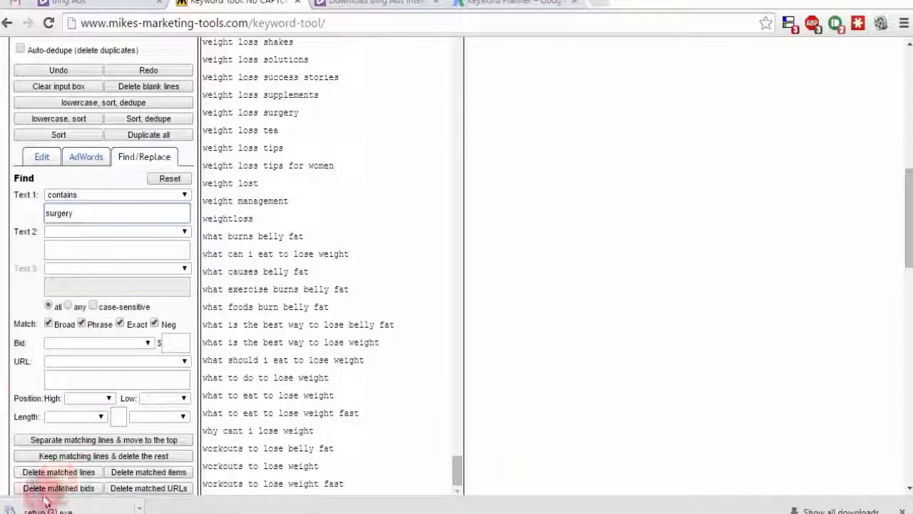
{"action": "left_click", "coordinate": [57, 471]}
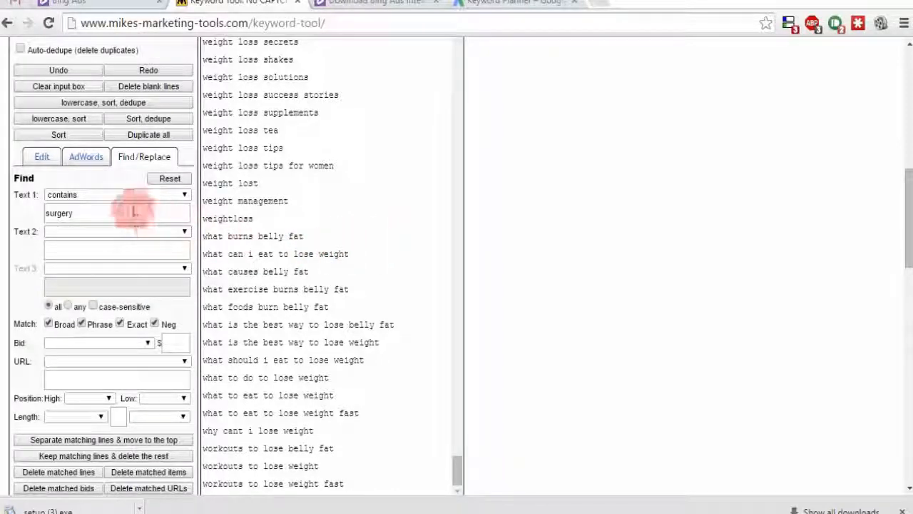
Step: Delete every line containing 'shakes', then select the whole remaining keyword list
{"action": "left_click", "coordinate": [137, 213]}
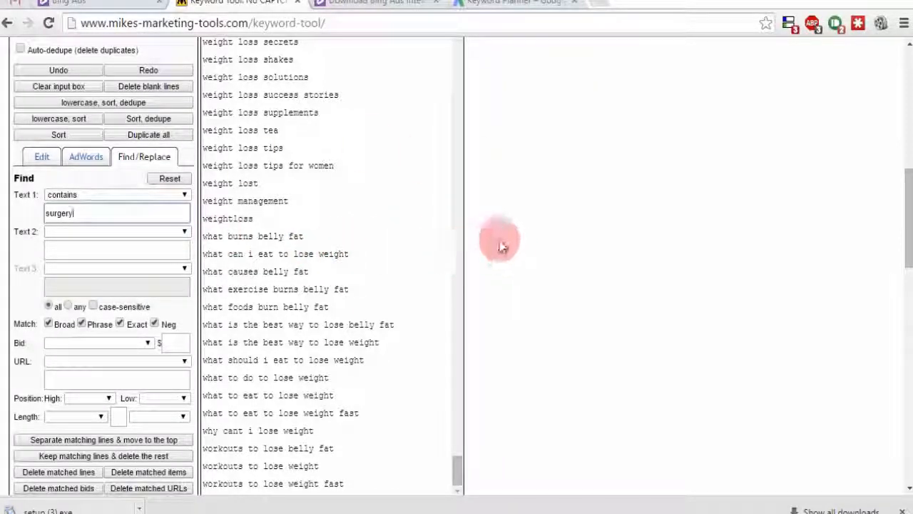
{"action": "double_click", "coordinate": [155, 214]}
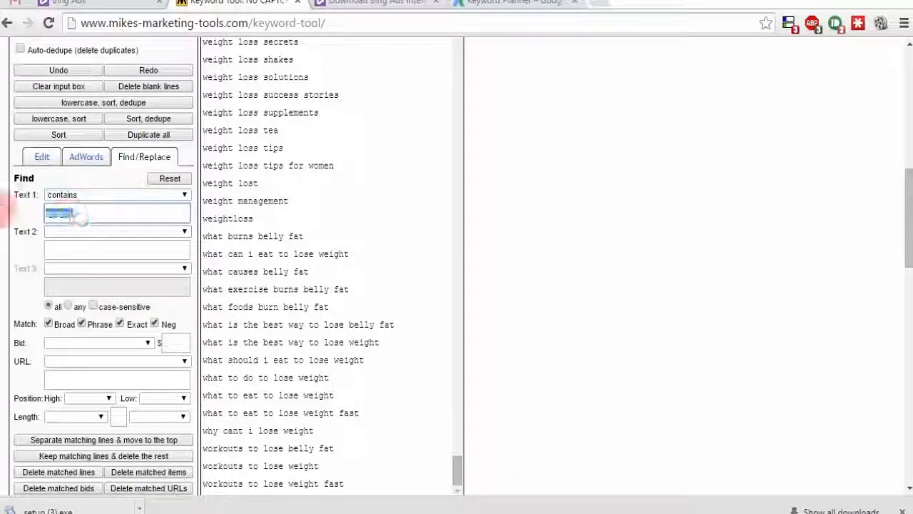
{"action": "type", "text": "shakes"}
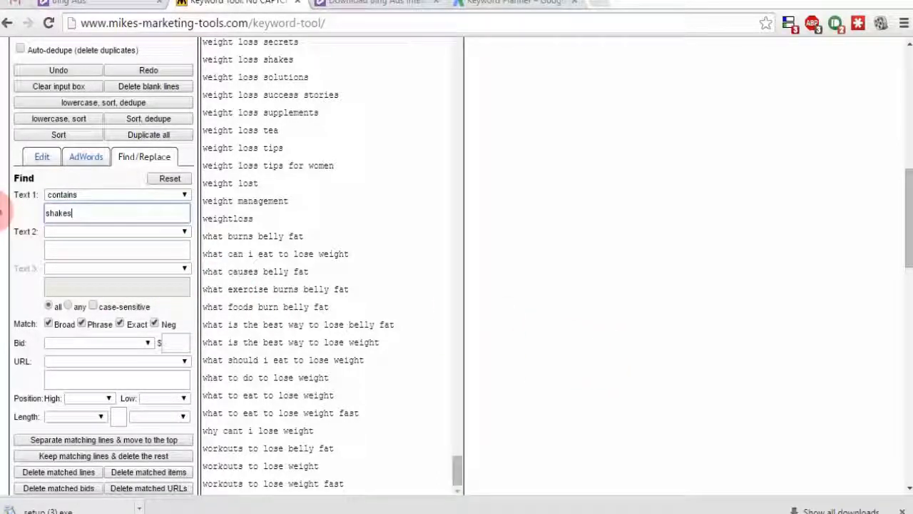
{"action": "left_click", "coordinate": [74, 479]}
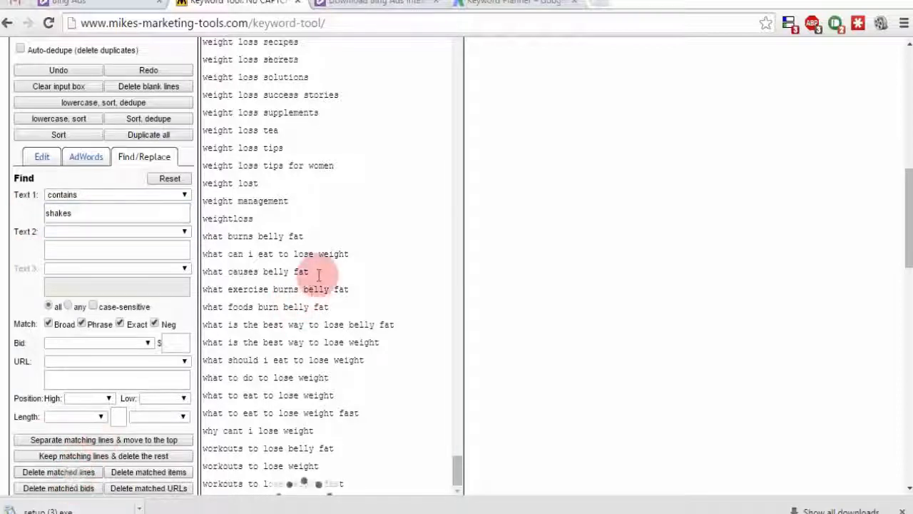
{"action": "left_click", "coordinate": [392, 228]}
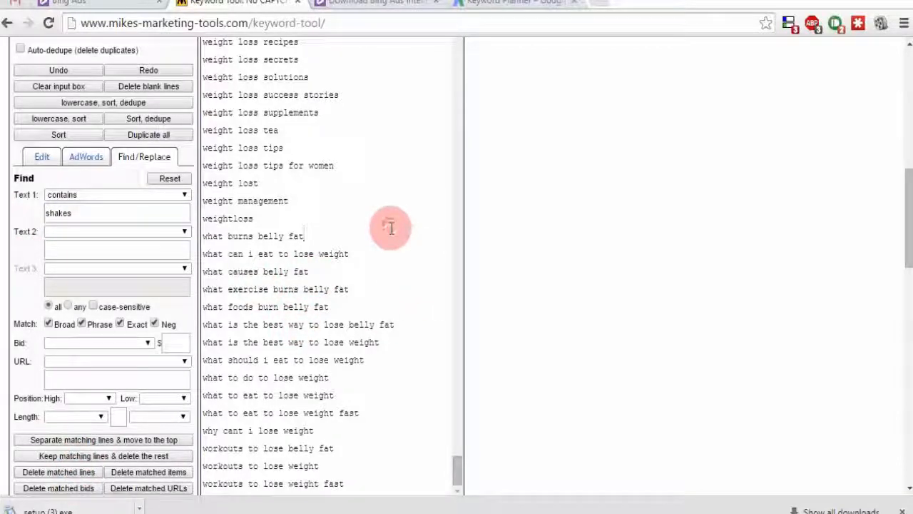
{"action": "key", "text": "ctrl+a"}
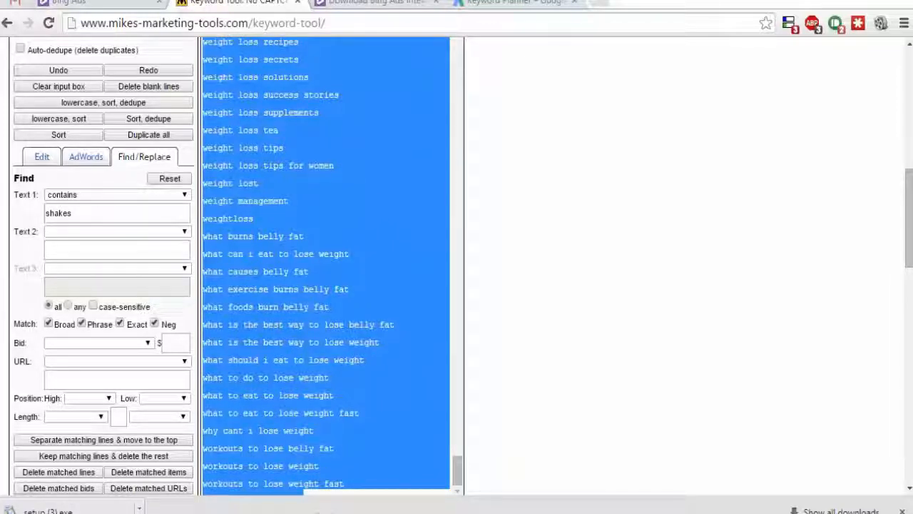
Step: Paste the keyword list into Excel cell A1 and run a Keyword Performance report for the 426 keywords
{"action": "left_click", "coordinate": [272, 513]}
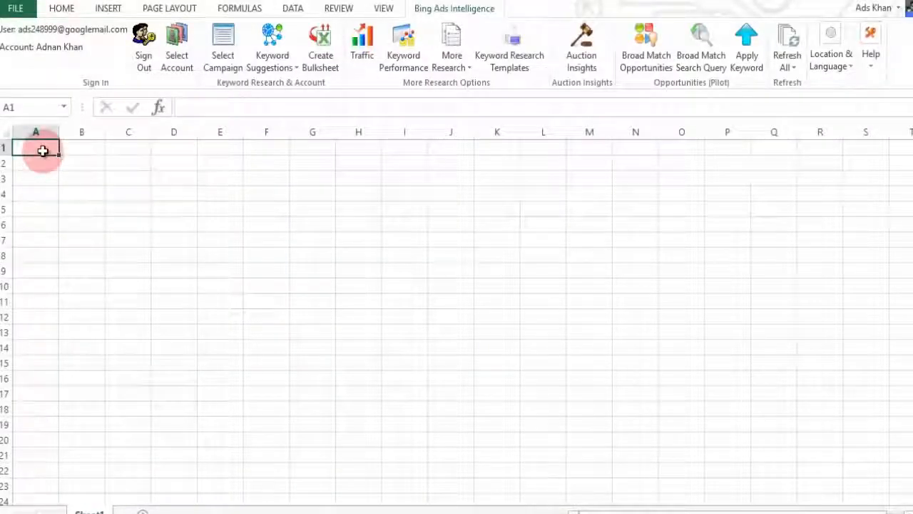
{"action": "key", "text": "ctrl+v"}
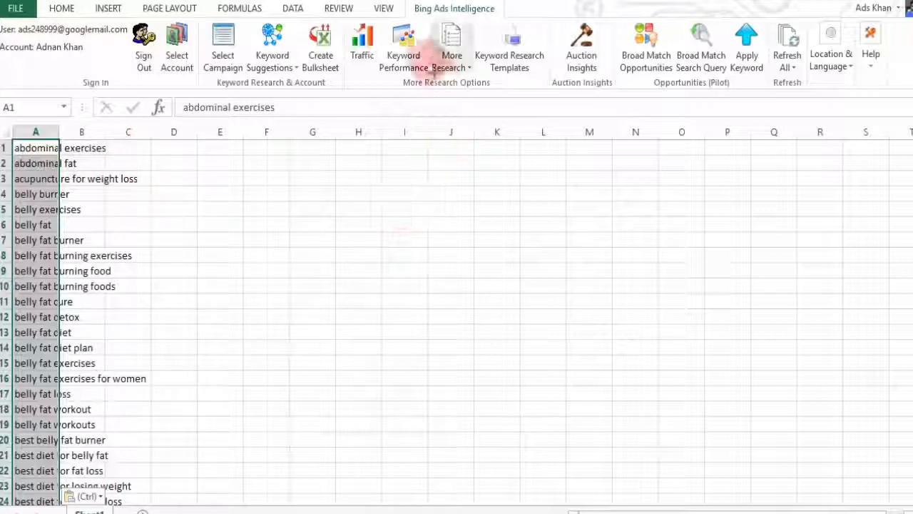
{"action": "left_click", "coordinate": [404, 57]}
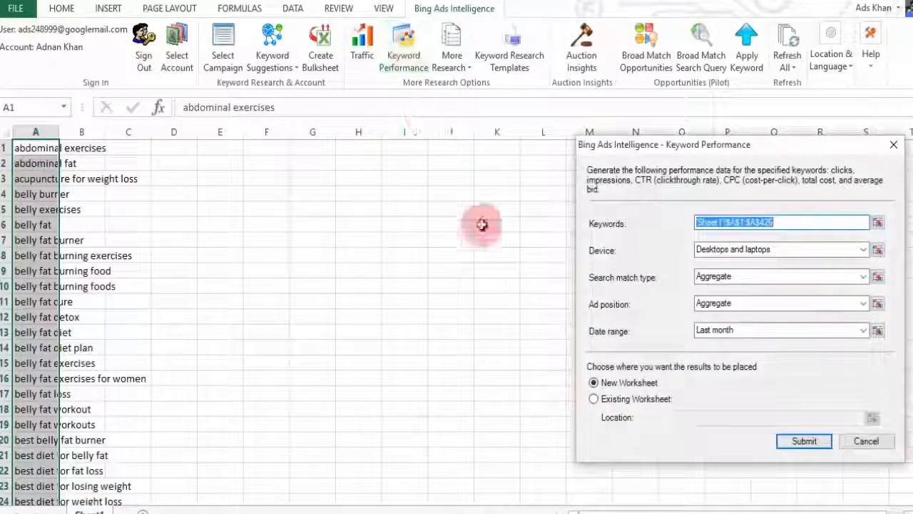
{"action": "left_click", "coordinate": [803, 441]}
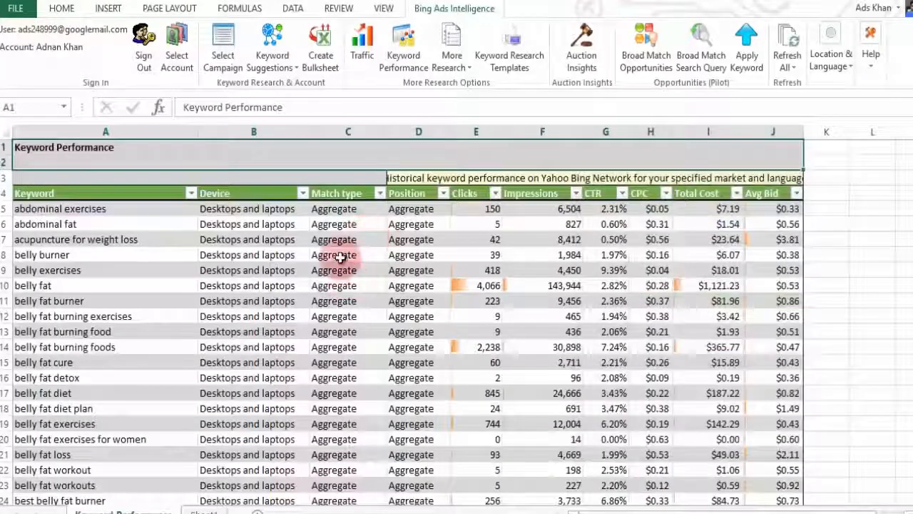
{"action": "scroll", "coordinate": [336, 228], "scroll_direction": "down", "scroll_amount": 11}
{"action": "scroll", "coordinate": [454, 341], "scroll_direction": "down", "scroll_amount": 6}
{"action": "scroll", "coordinate": [453, 343], "scroll_direction": "up", "scroll_amount": 20}
{"action": "scroll", "coordinate": [503, 180], "scroll_direction": "up", "scroll_amount": 2}
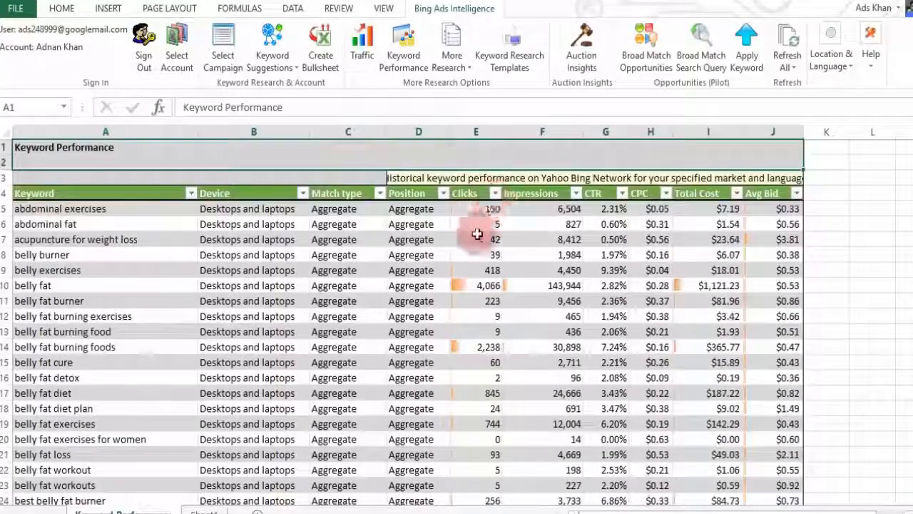
Step: Filter the Clicks column to values greater than 199
{"action": "left_click", "coordinate": [495, 192]}
{"action": "mouse_move", "coordinate": [463, 238]}
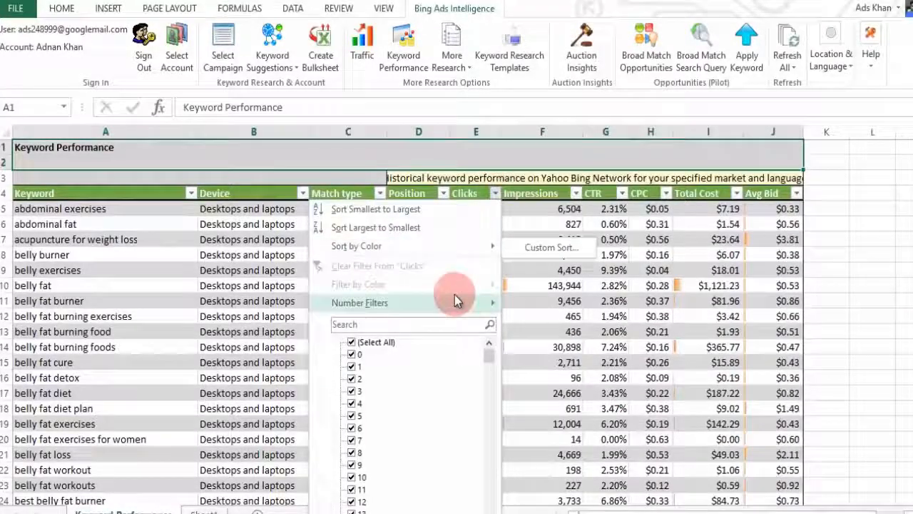
{"action": "mouse_move", "coordinate": [458, 303]}
{"action": "left_click", "coordinate": [539, 346]}
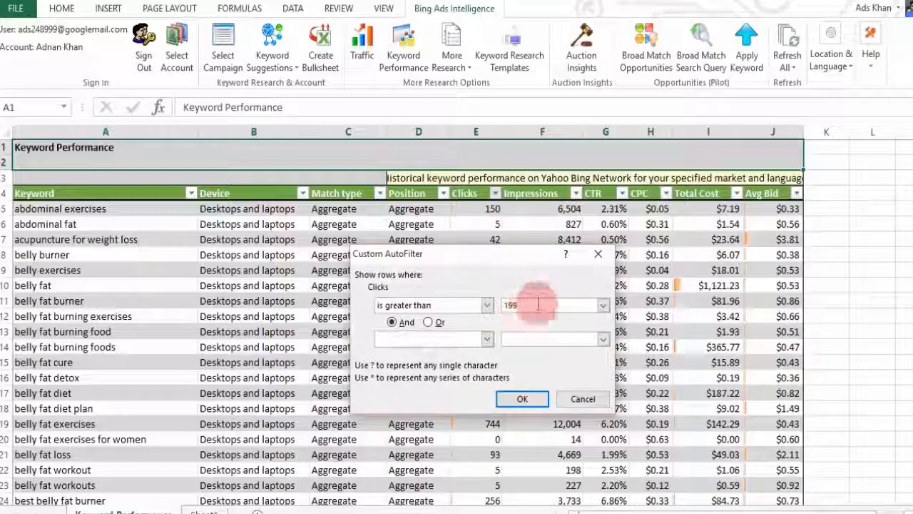
{"action": "left_click", "coordinate": [520, 400]}
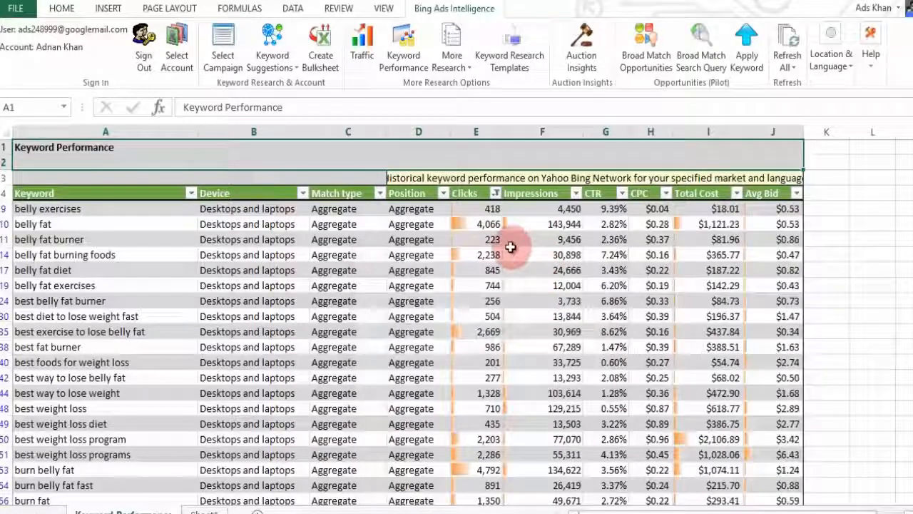
Step: Sort the filtered keywords by Clicks, largest first, topping at 12,532
{"action": "left_click", "coordinate": [495, 193]}
{"action": "left_click", "coordinate": [457, 231]}
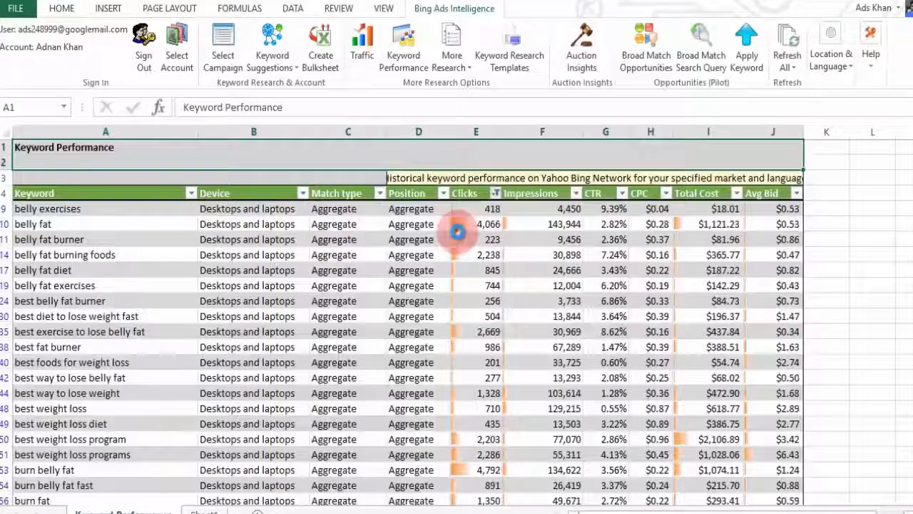
{"action": "scroll", "coordinate": [484, 224], "scroll_direction": "down", "scroll_amount": 10}
{"action": "scroll", "coordinate": [449, 272], "scroll_direction": "up", "scroll_amount": 9}
{"action": "scroll", "coordinate": [241, 254], "scroll_direction": "down", "scroll_amount": 6}
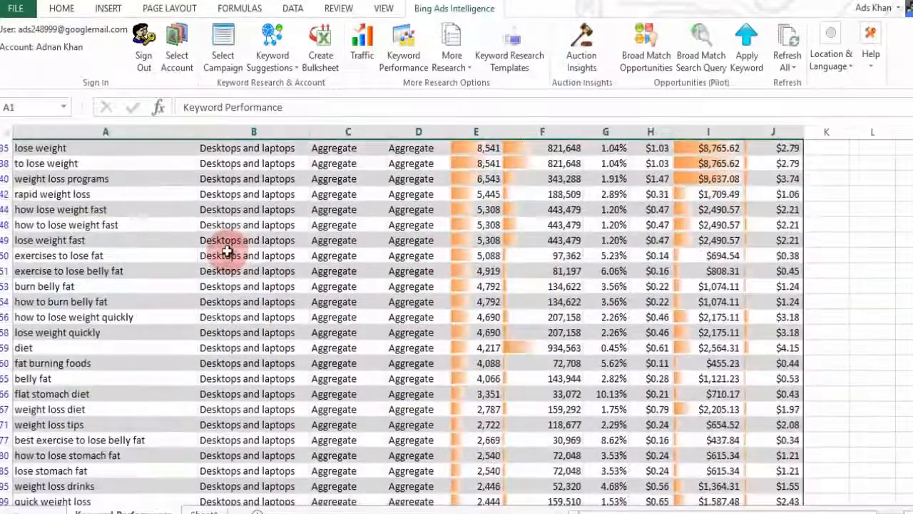
{"action": "scroll", "coordinate": [228, 249], "scroll_direction": "up", "scroll_amount": 8}
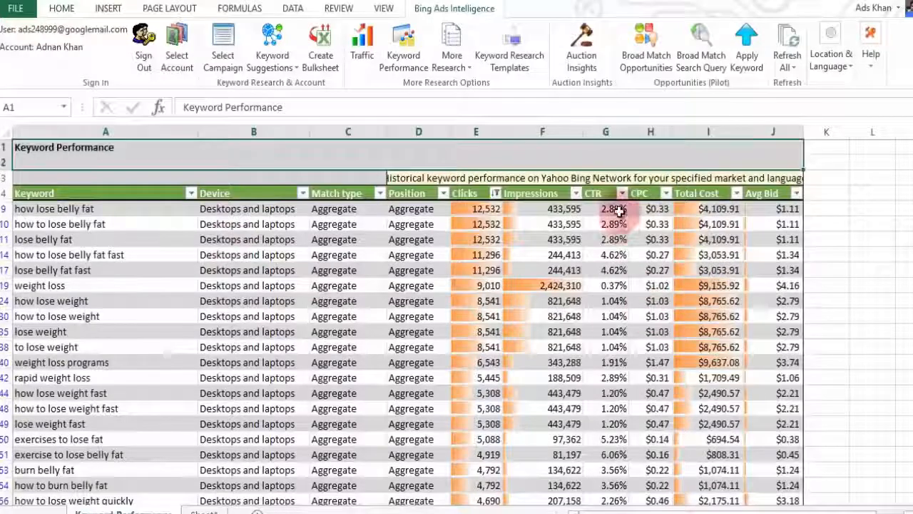
Step: Sort the keywords by CTR from largest to smallest, starting at 12.55%
{"action": "left_click", "coordinate": [622, 193]}
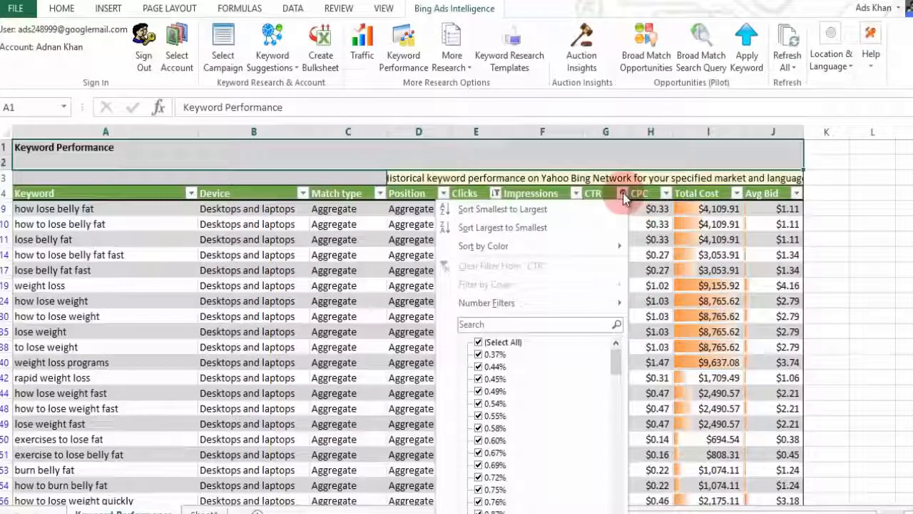
{"action": "left_click", "coordinate": [562, 227]}
{"action": "left_click_drag", "start_coordinate": [910, 156], "coordinate": [907, 364]}
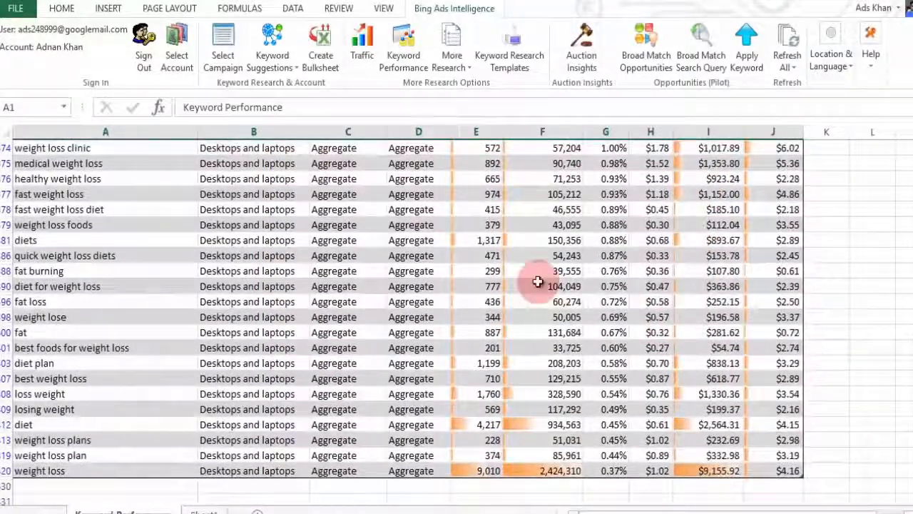
Step: Delete rows 75–120, the keywords with CTR below 1.00%
{"action": "left_click_drag", "start_coordinate": [4, 164], "coordinate": [12, 471]}
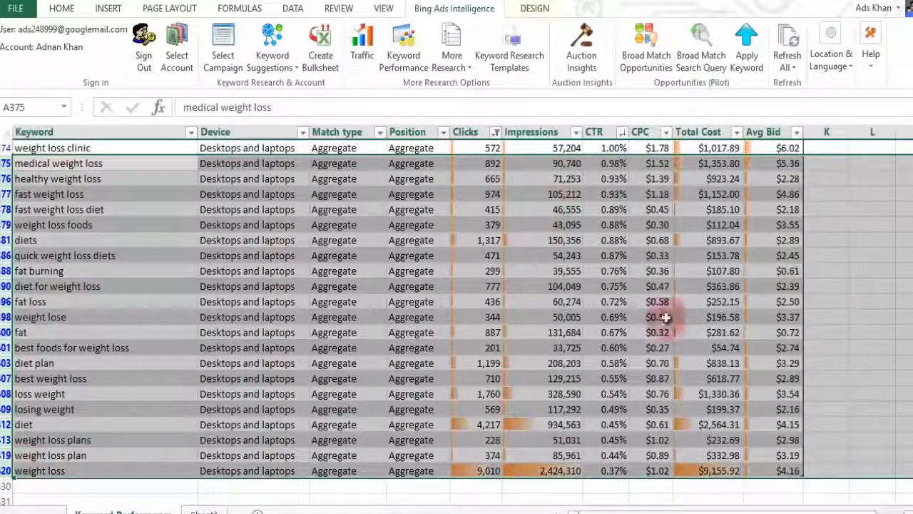
{"action": "right_click", "coordinate": [3, 245]}
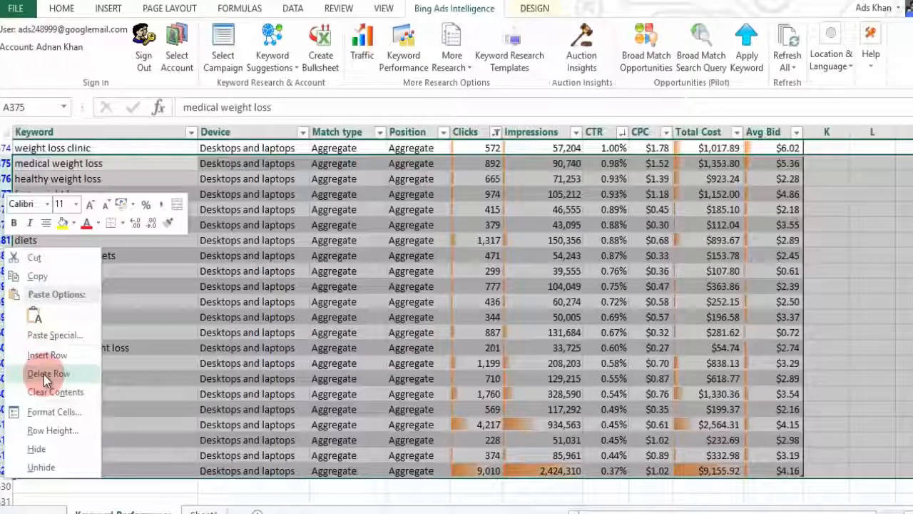
{"action": "left_click", "coordinate": [44, 374]}
{"action": "left_click", "coordinate": [571, 300]}
{"action": "scroll", "coordinate": [574, 298], "scroll_direction": "up", "scroll_amount": 6}
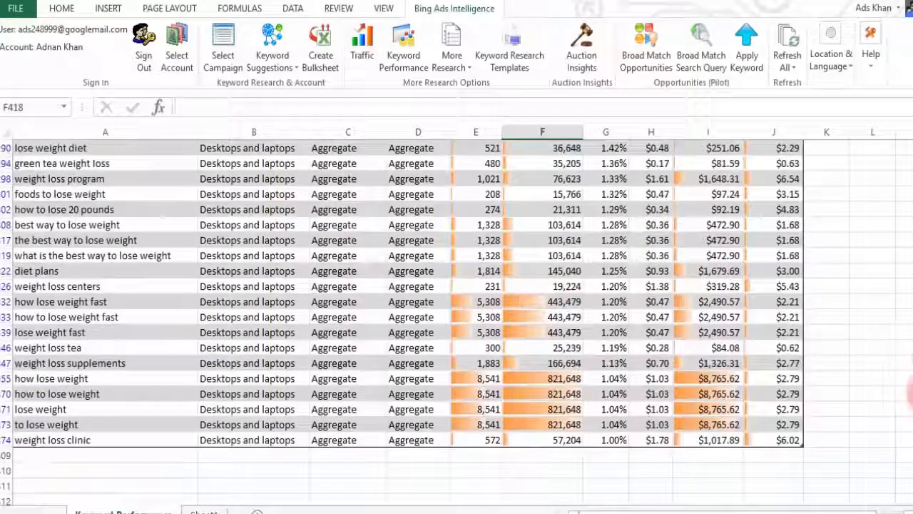
{"action": "left_click_drag", "start_coordinate": [912, 392], "coordinate": [911, 150]}
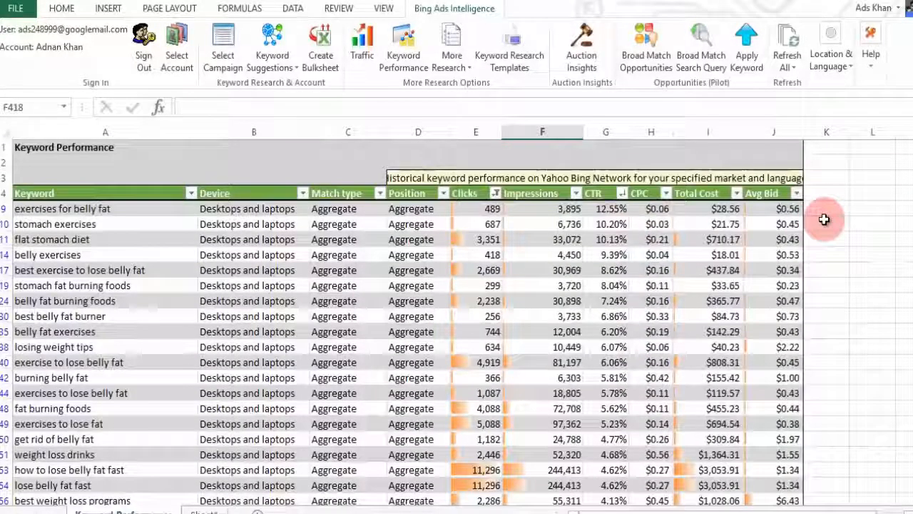
Step: Sort by CPC highest first and delete the most expensive keyword rows at the top
{"action": "left_click", "coordinate": [666, 193]}
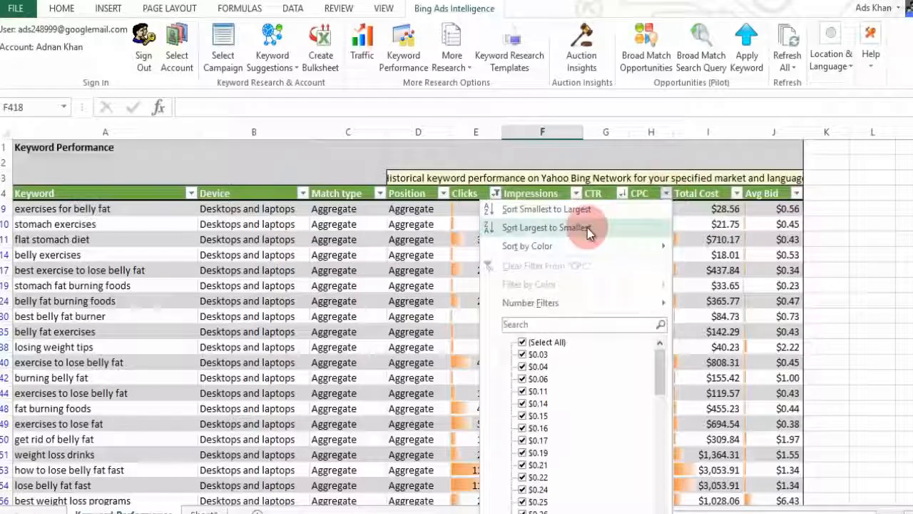
{"action": "left_click", "coordinate": [587, 228]}
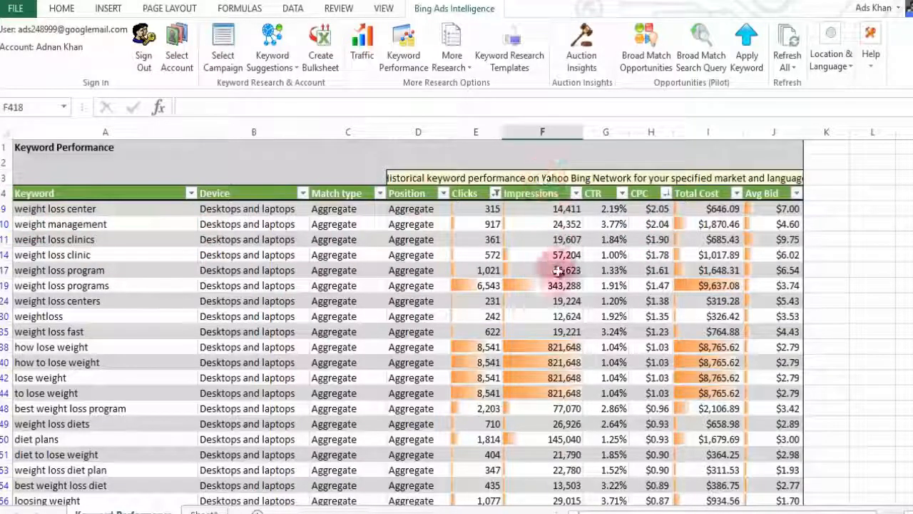
{"action": "left_click_drag", "start_coordinate": [5, 209], "coordinate": [14, 410]}
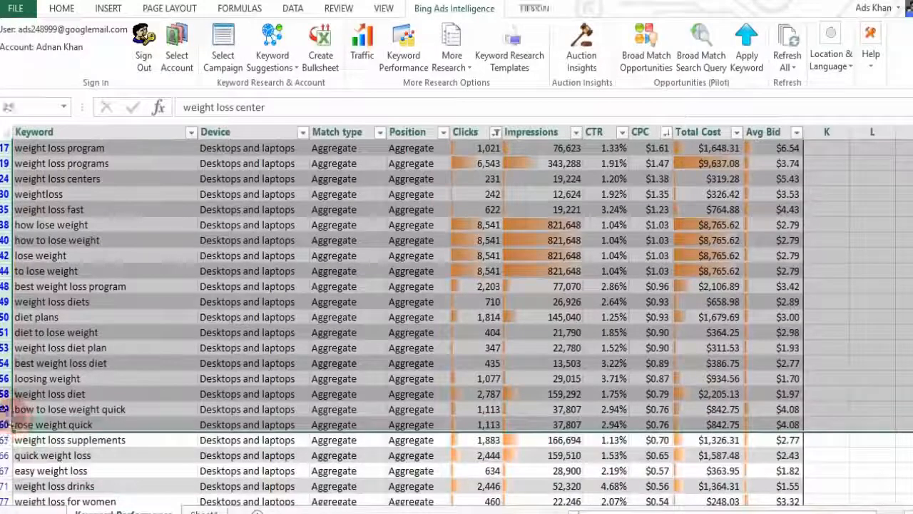
{"action": "right_click", "coordinate": [15, 411]}
{"action": "left_click", "coordinate": [49, 513]}
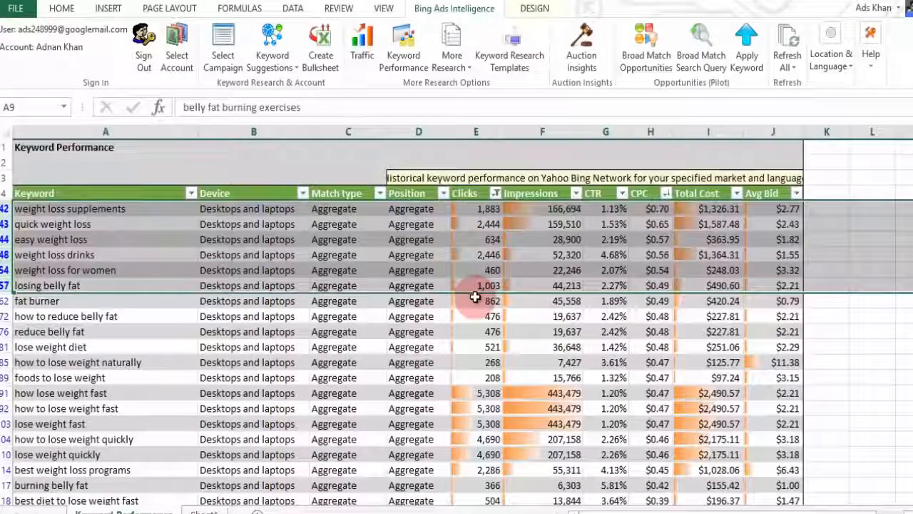
{"action": "left_click", "coordinate": [478, 297]}
{"action": "left_click", "coordinate": [495, 193]}
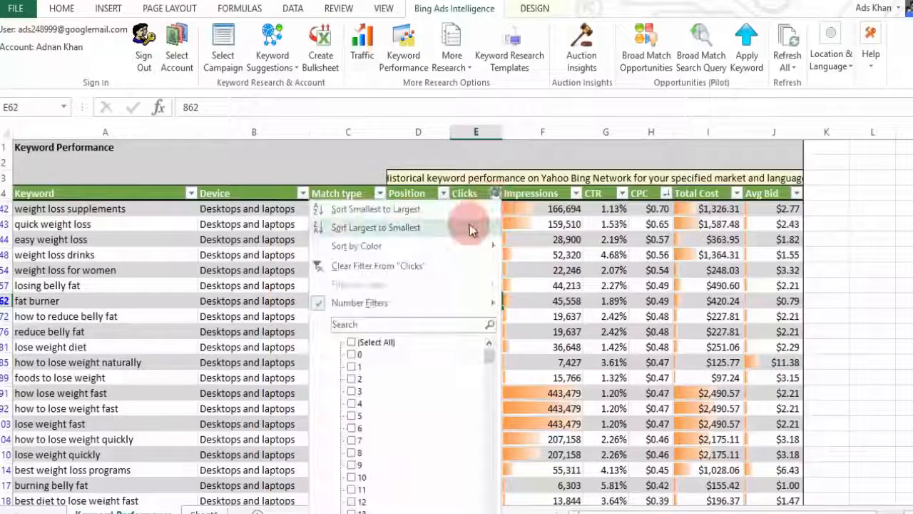
Step: Re-sort by Clicks from 11,296 down to 208 and select all keywords in column A
{"action": "left_click", "coordinate": [471, 227]}
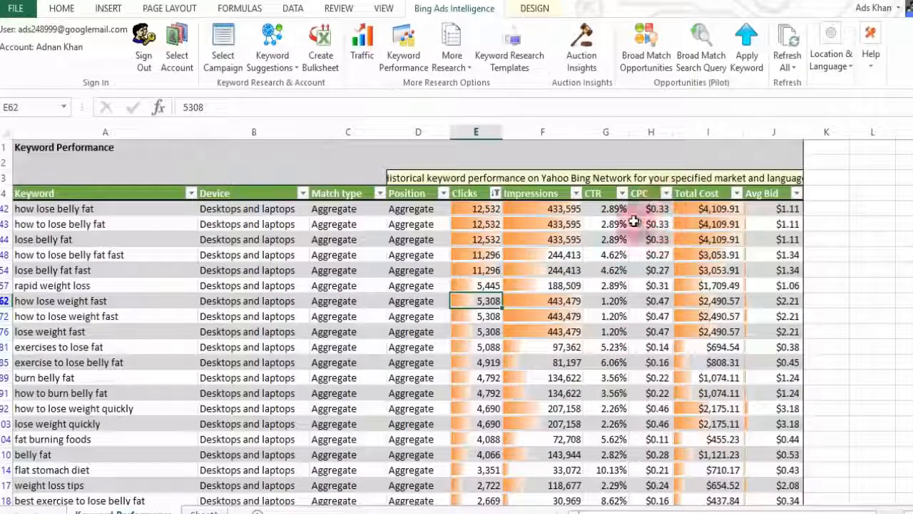
{"action": "scroll", "coordinate": [571, 270], "scroll_direction": "down", "scroll_amount": 3}
{"action": "scroll", "coordinate": [550, 266], "scroll_direction": "up", "scroll_amount": 3}
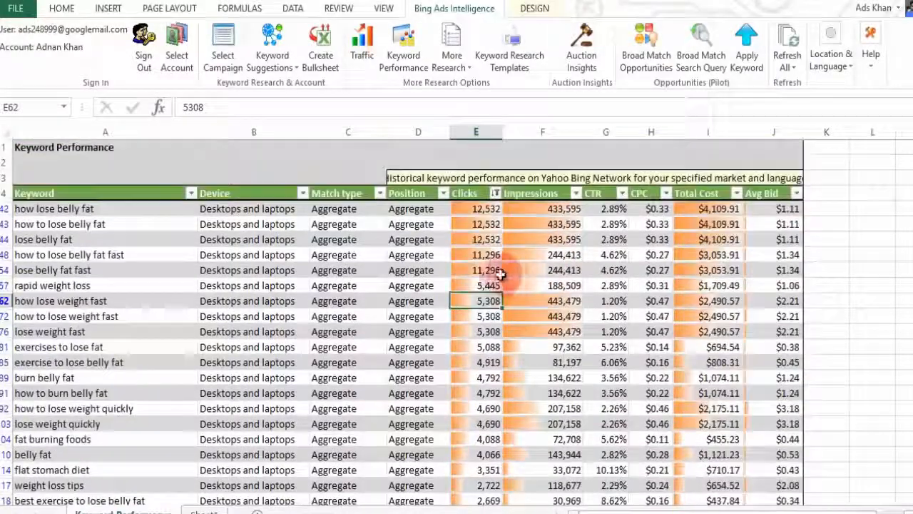
{"action": "scroll", "coordinate": [339, 268], "scroll_direction": "down", "scroll_amount": 2}
{"action": "scroll", "coordinate": [339, 268], "scroll_direction": "down", "scroll_amount": 20}
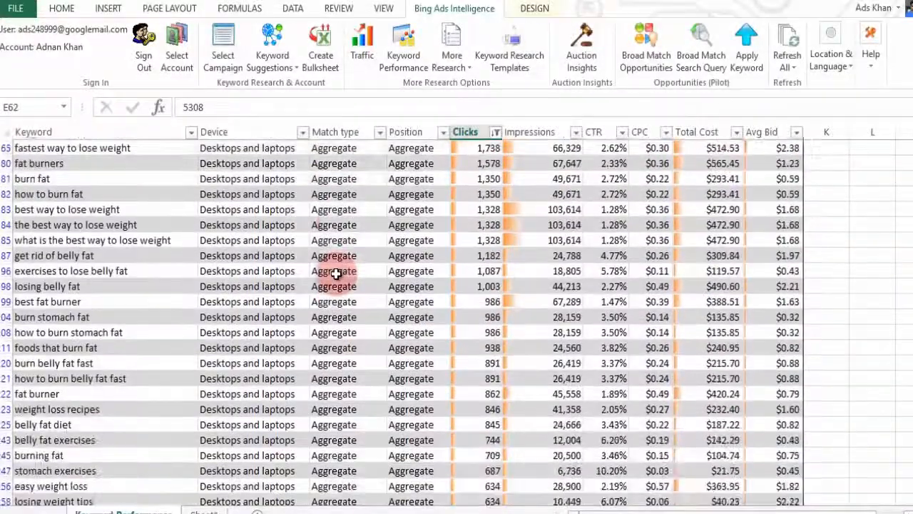
{"action": "scroll", "coordinate": [336, 279], "scroll_direction": "down", "scroll_amount": 7}
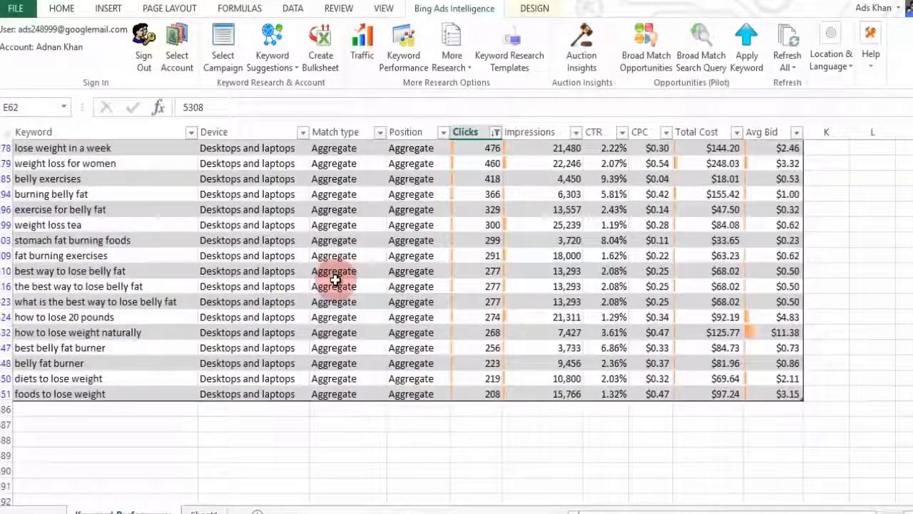
{"action": "scroll", "coordinate": [335, 279], "scroll_direction": "up", "scroll_amount": 12}
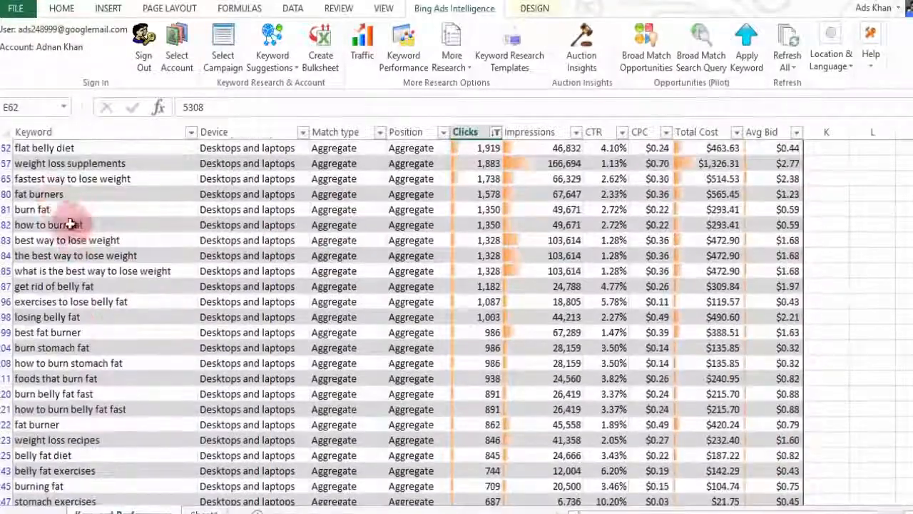
{"action": "scroll", "coordinate": [107, 236], "scroll_direction": "up", "scroll_amount": 1}
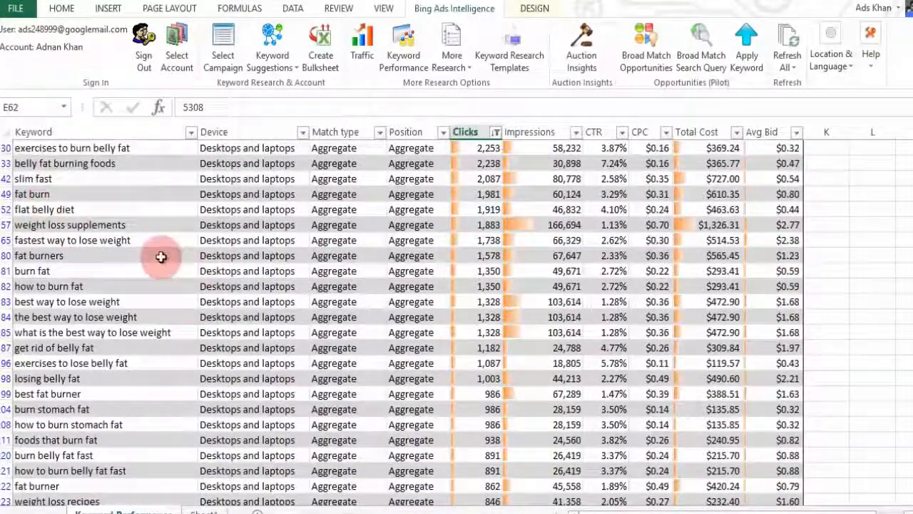
{"action": "scroll", "coordinate": [98, 191], "scroll_direction": "up", "scroll_amount": 3}
{"action": "scroll", "coordinate": [46, 232], "scroll_direction": "up", "scroll_amount": 7}
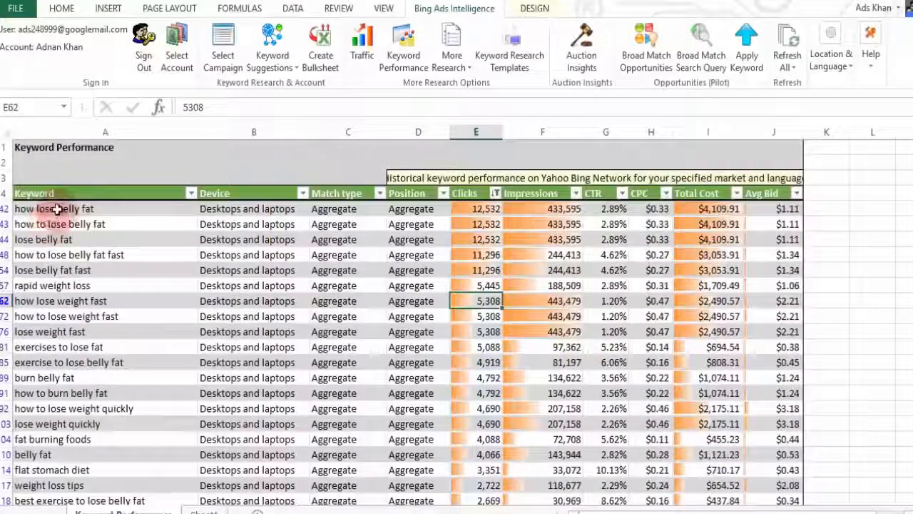
{"action": "left_click_drag", "start_coordinate": [57, 208], "coordinate": [80, 466]}
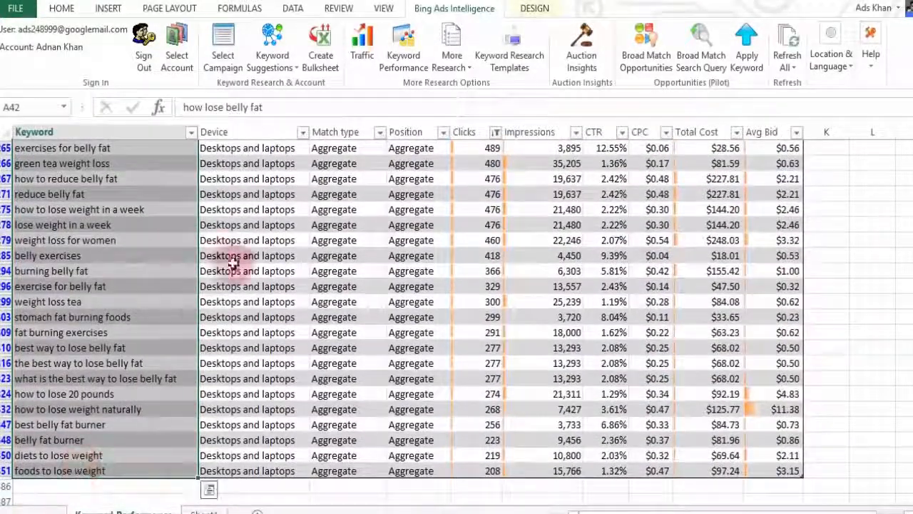
Step: Run Related Searches on the selected keywords with maximum keywords set to 100
{"action": "left_click", "coordinate": [450, 66]}
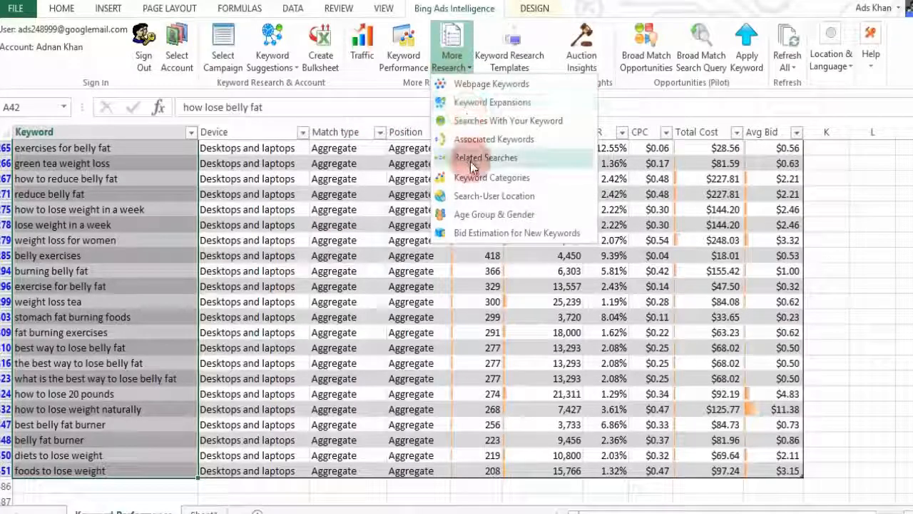
{"action": "left_click", "coordinate": [467, 156]}
{"action": "double_click", "coordinate": [701, 289]}
{"action": "type", "text": "100"}
{"action": "left_click", "coordinate": [804, 401]}
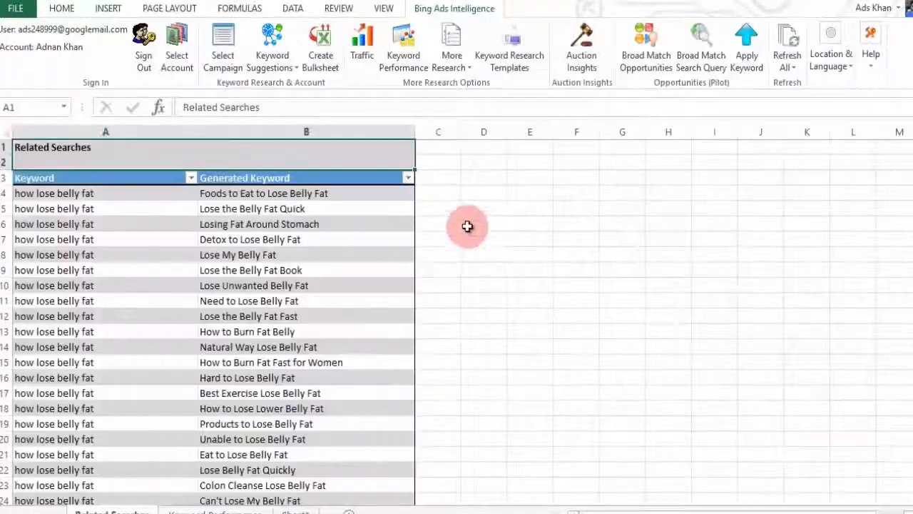
Step: Select the whole Generated Keyword column of related phrases, down to row 3,072
{"action": "scroll", "coordinate": [367, 207], "scroll_direction": "down", "scroll_amount": 15}
{"action": "left_click_drag", "start_coordinate": [910, 148], "coordinate": [907, 499]}
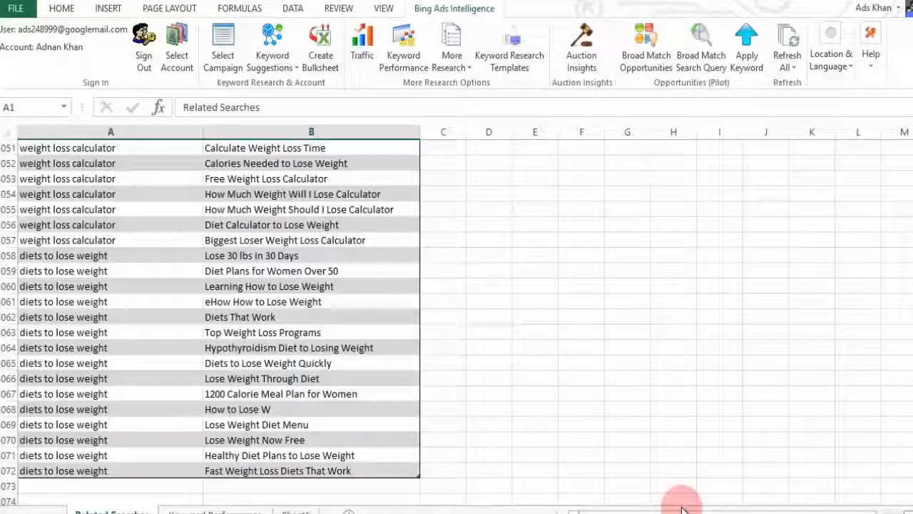
{"action": "left_click_drag", "start_coordinate": [312, 471], "coordinate": [275, 195]}
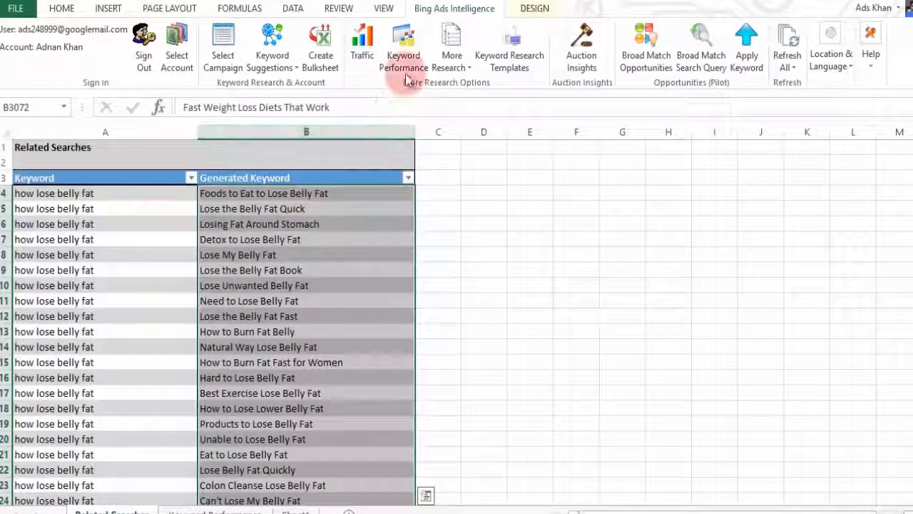
Step: Run Keyword Performance on the related keywords and filter Clicks to greater than 199
{"action": "left_click", "coordinate": [403, 51]}
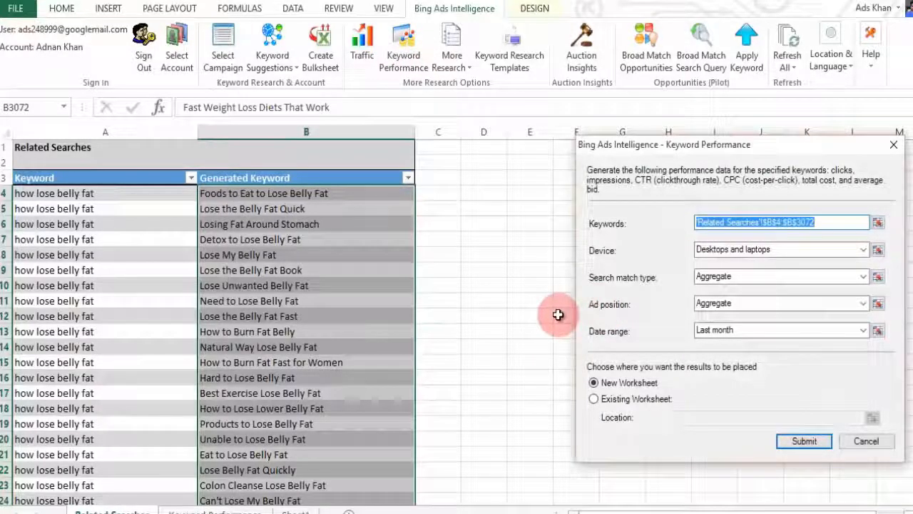
{"action": "left_click", "coordinate": [804, 441]}
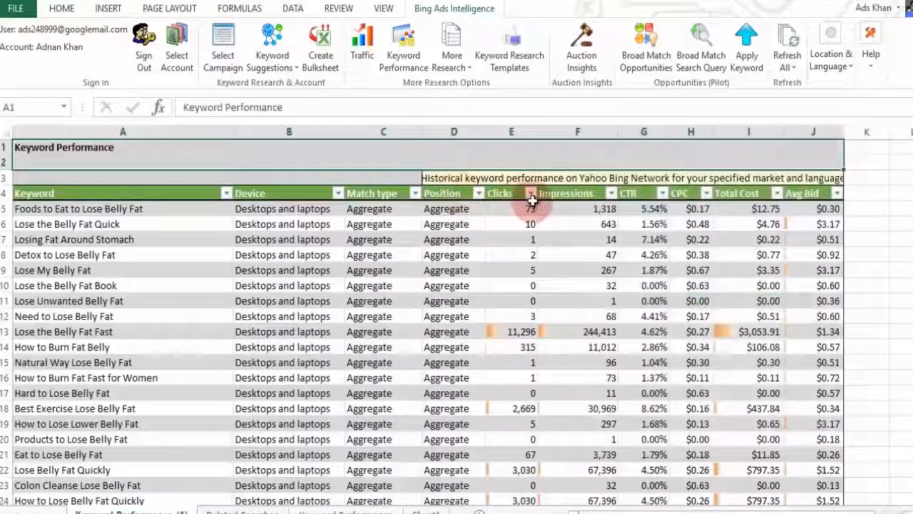
{"action": "left_click", "coordinate": [531, 194]}
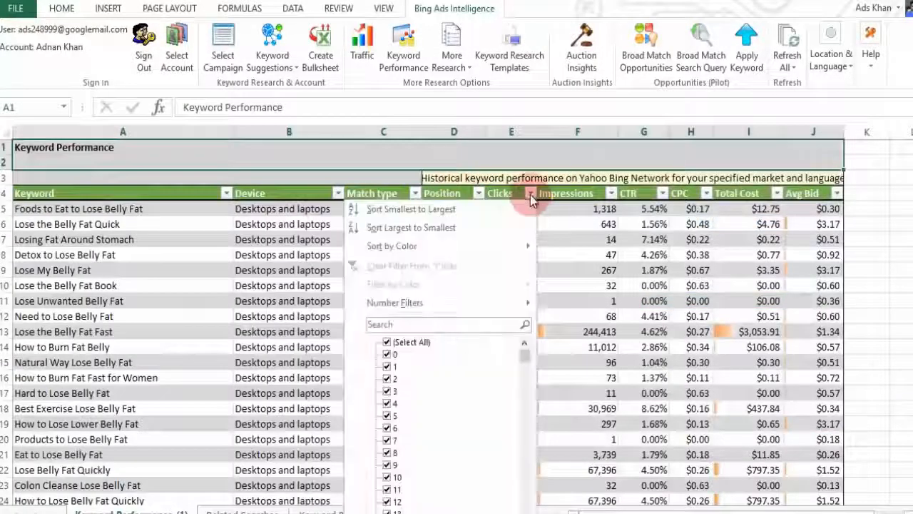
{"action": "left_click", "coordinate": [471, 309]}
{"action": "left_click", "coordinate": [581, 349]}
{"action": "type", "text": "199"}
{"action": "key", "text": "Return"}
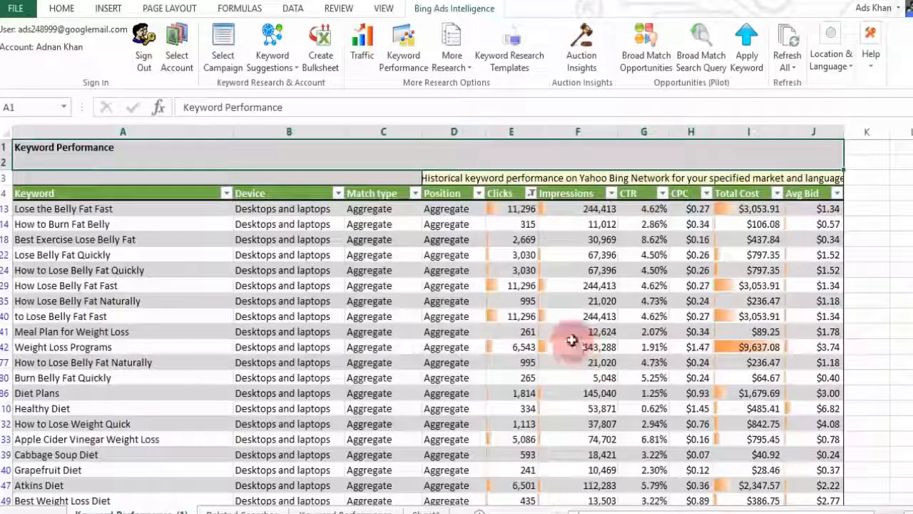
Step: Sort by CTR highest first and delete the bottom rows below 1% CTR
{"action": "left_click", "coordinate": [662, 193]}
{"action": "left_click", "coordinate": [606, 223]}
{"action": "left_click_drag", "start_coordinate": [909, 157], "coordinate": [909, 163]}
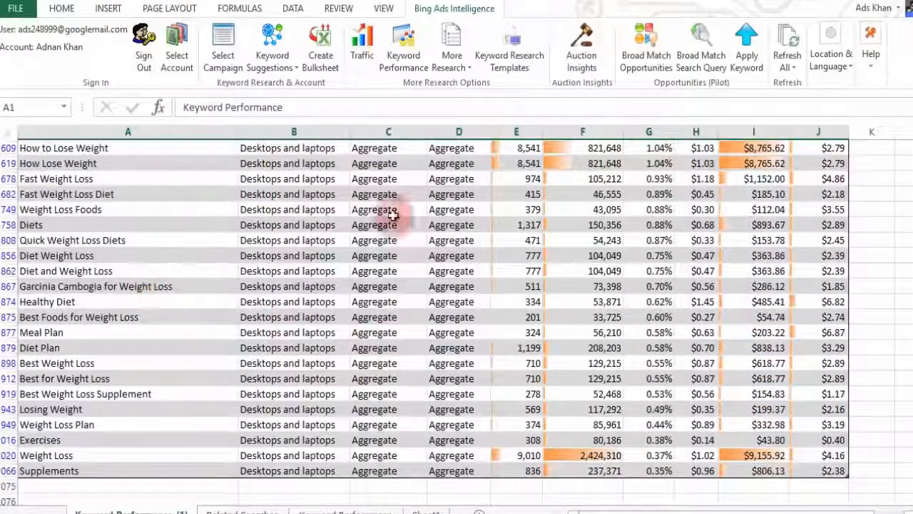
{"action": "left_click_drag", "start_coordinate": [9, 180], "coordinate": [10, 474]}
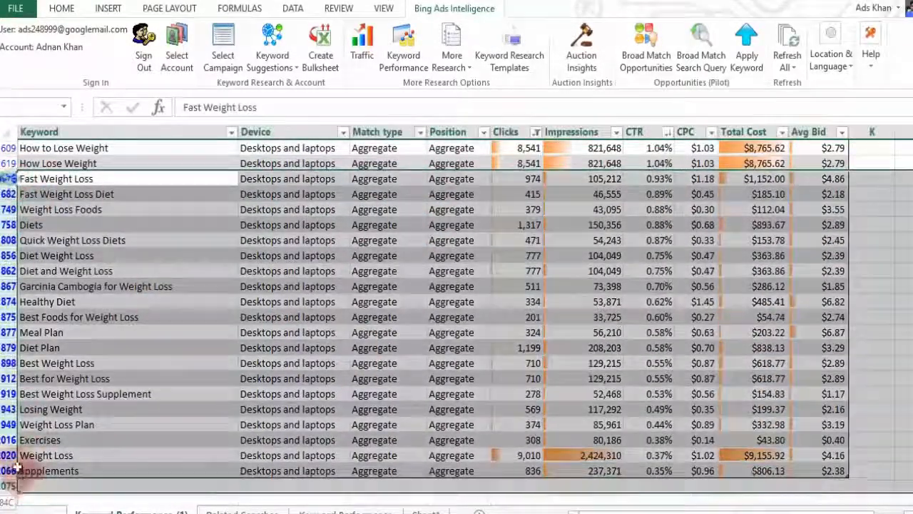
{"action": "right_click", "coordinate": [39, 484]}
{"action": "left_click", "coordinate": [54, 513]}
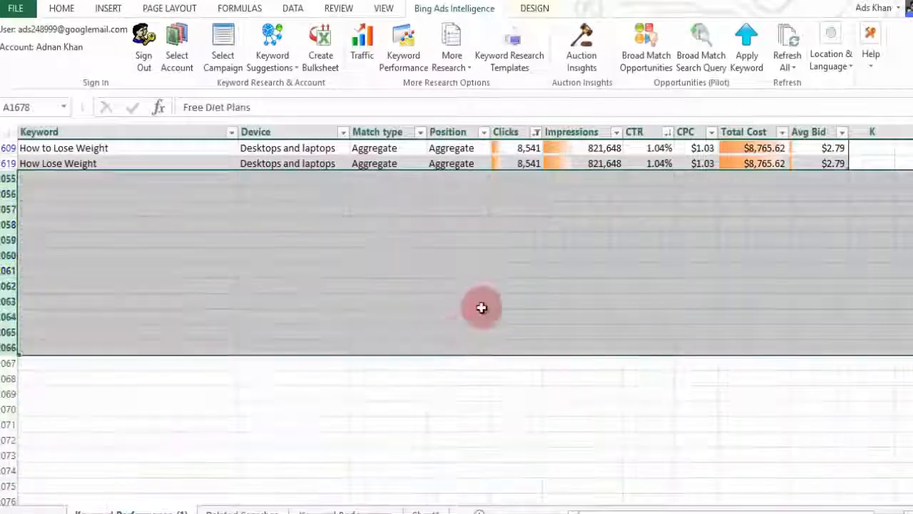
{"action": "left_click", "coordinate": [621, 298]}
{"action": "scroll", "coordinate": [621, 297], "scroll_direction": "up", "scroll_amount": 6}
{"action": "left_click_drag", "start_coordinate": [912, 373], "coordinate": [912, 164]}
Step: Sort the related keywords by CPC highest first and delete the top high-CPC rows
{"action": "left_click", "coordinate": [706, 194]}
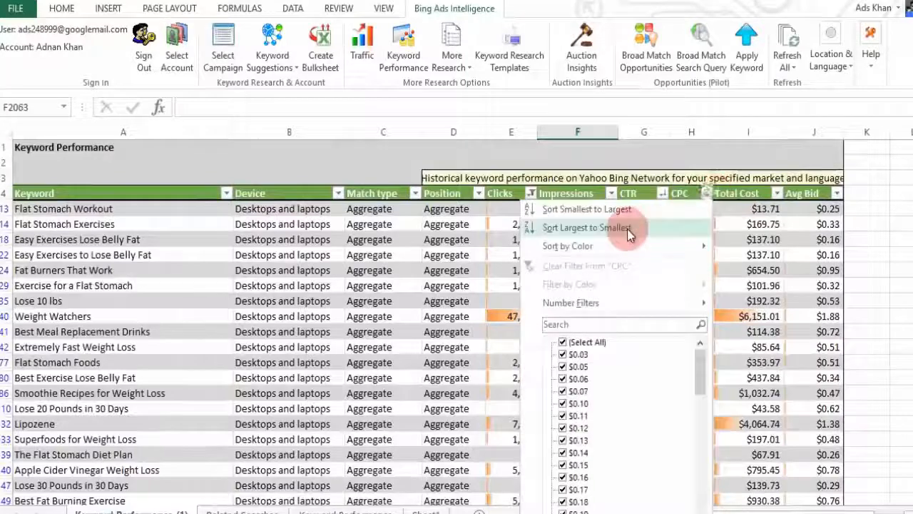
{"action": "left_click", "coordinate": [563, 239]}
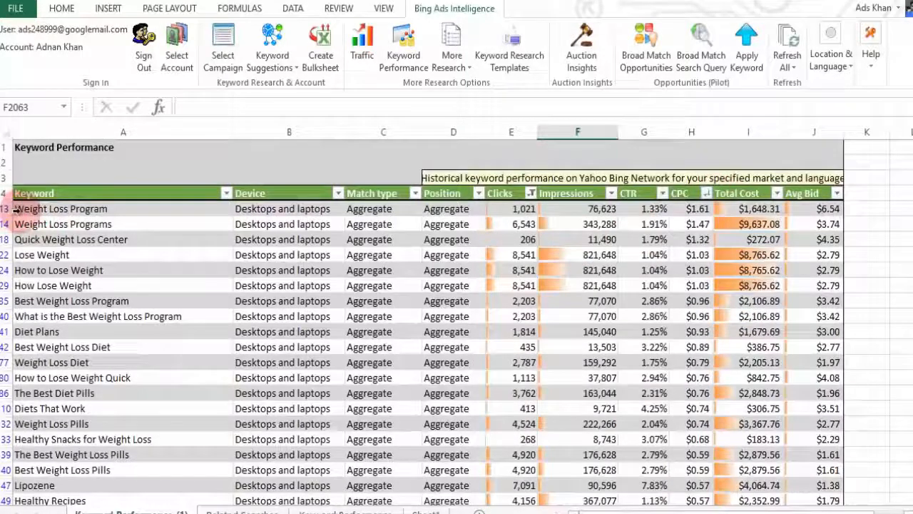
{"action": "left_click_drag", "start_coordinate": [3, 208], "coordinate": [13, 422]}
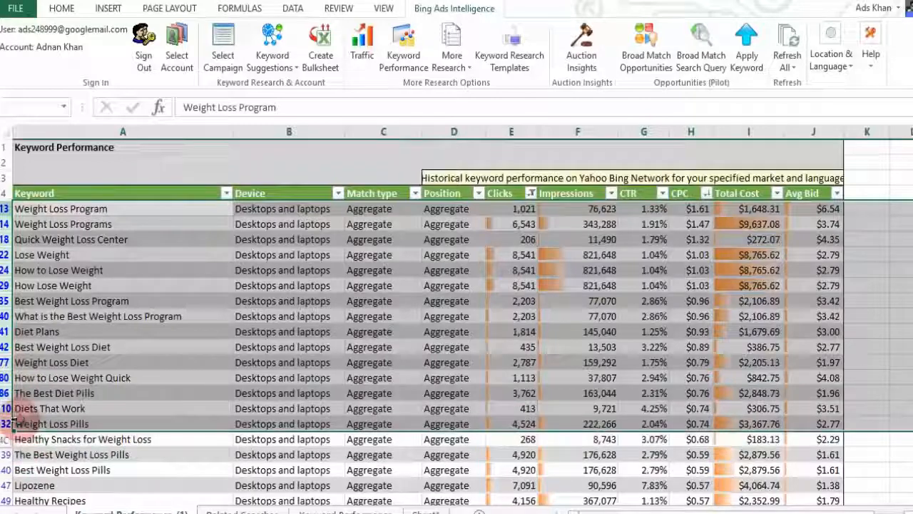
{"action": "right_click", "coordinate": [6, 391]}
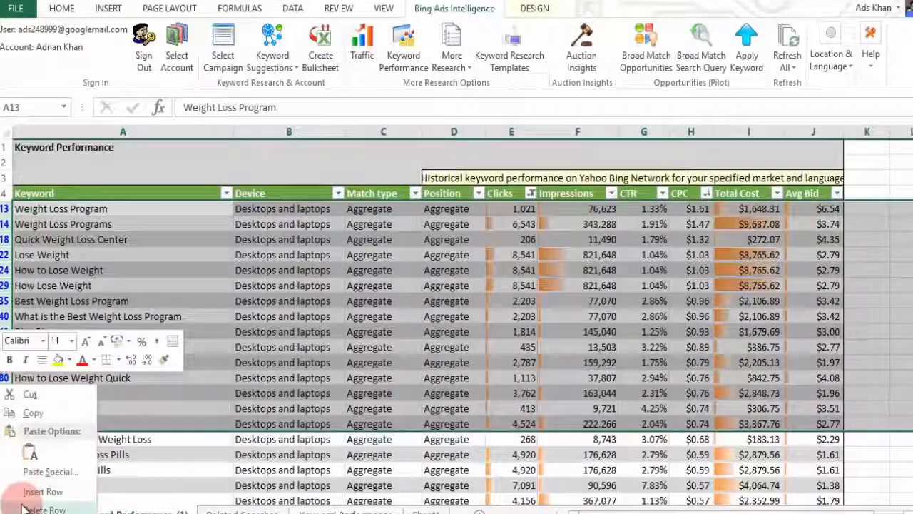
{"action": "left_click", "coordinate": [25, 509]}
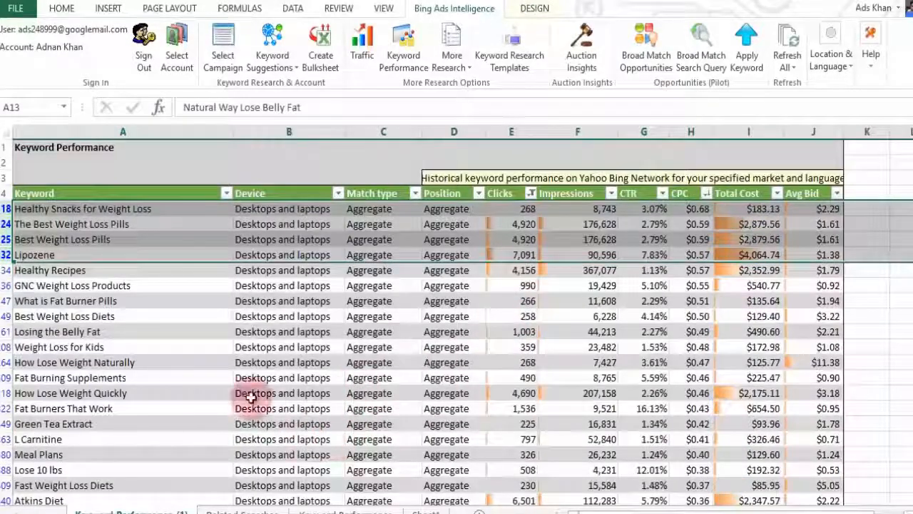
Step: Review the Keyword Performance (1) results, then go to the Keyword Performance sheet
{"action": "scroll", "coordinate": [212, 310], "scroll_direction": "down", "scroll_amount": 9}
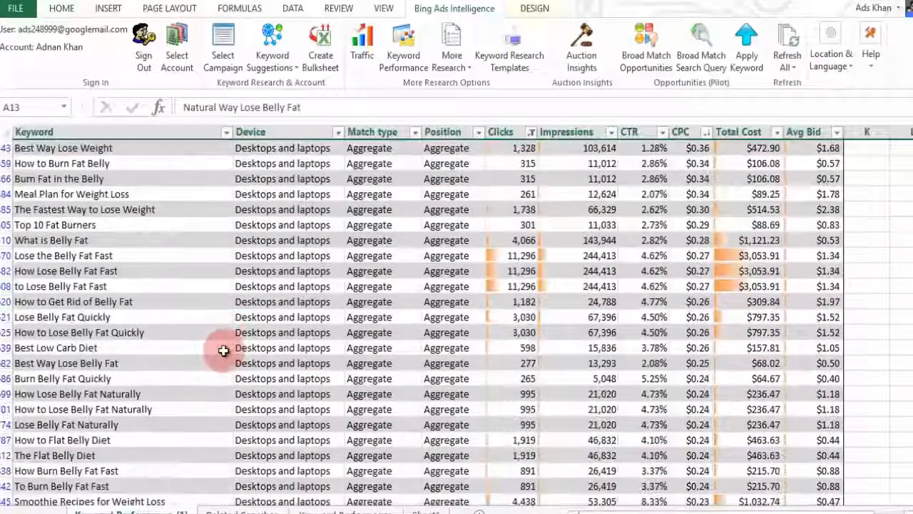
{"action": "scroll", "coordinate": [223, 350], "scroll_direction": "down", "scroll_amount": 7}
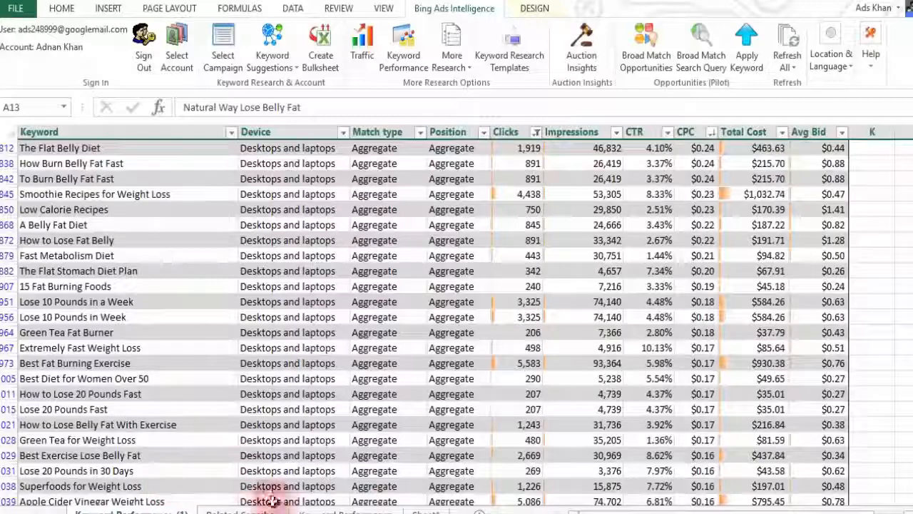
{"action": "scroll", "coordinate": [207, 406], "scroll_direction": "up", "scroll_amount": 2}
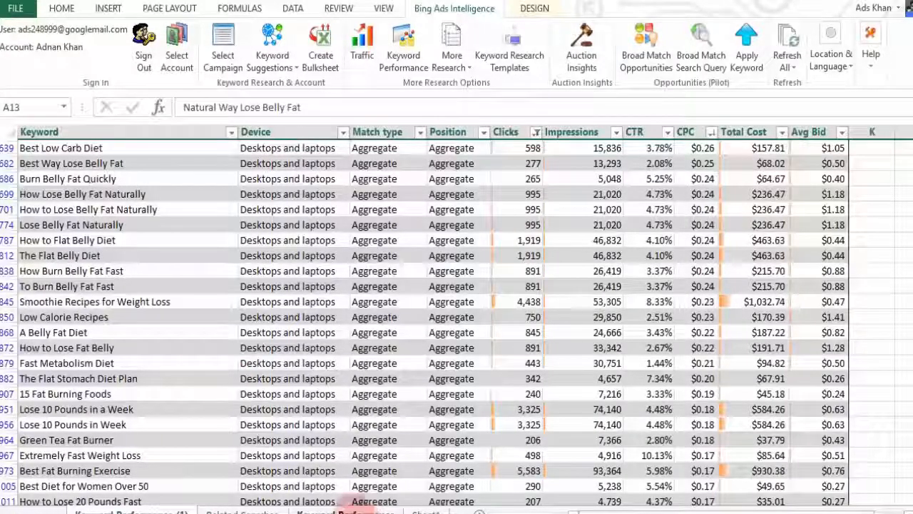
{"action": "left_click", "coordinate": [346, 510]}
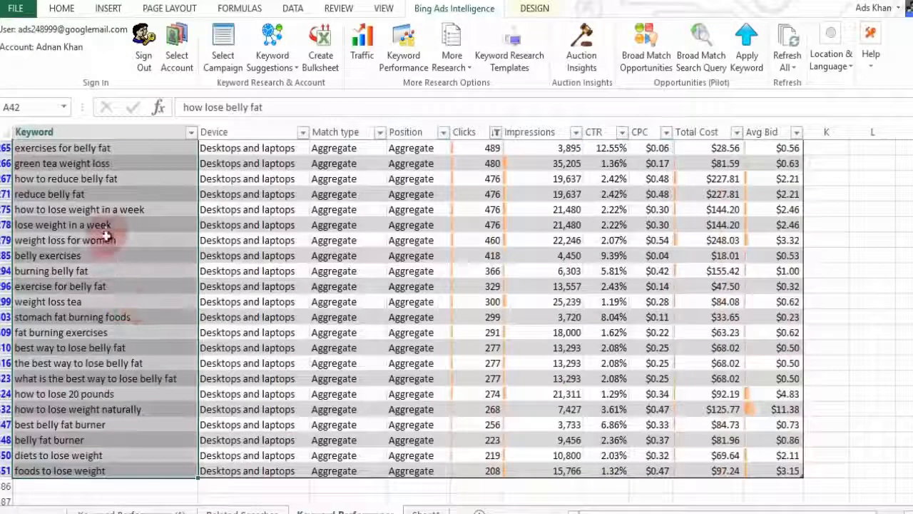
Step: Copy Excel's keyword column over the Keyword Tool's existing list, then return to Excel
{"action": "right_click", "coordinate": [129, 312]}
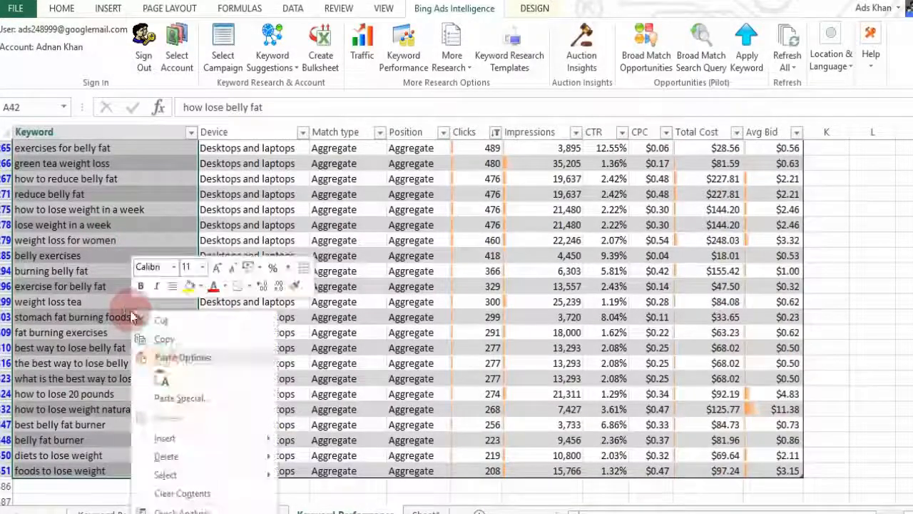
{"action": "left_click", "coordinate": [167, 338]}
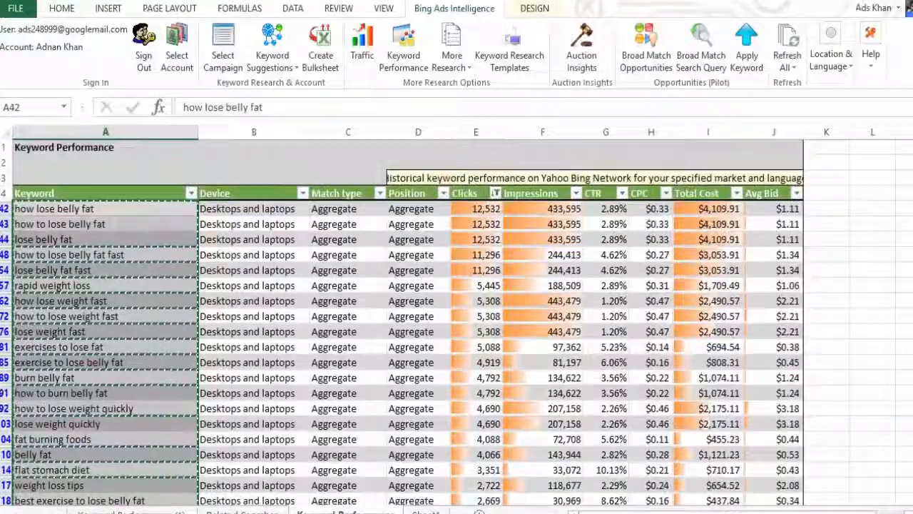
{"action": "key", "text": "alt+Tab"}
{"action": "left_click", "coordinate": [368, 281]}
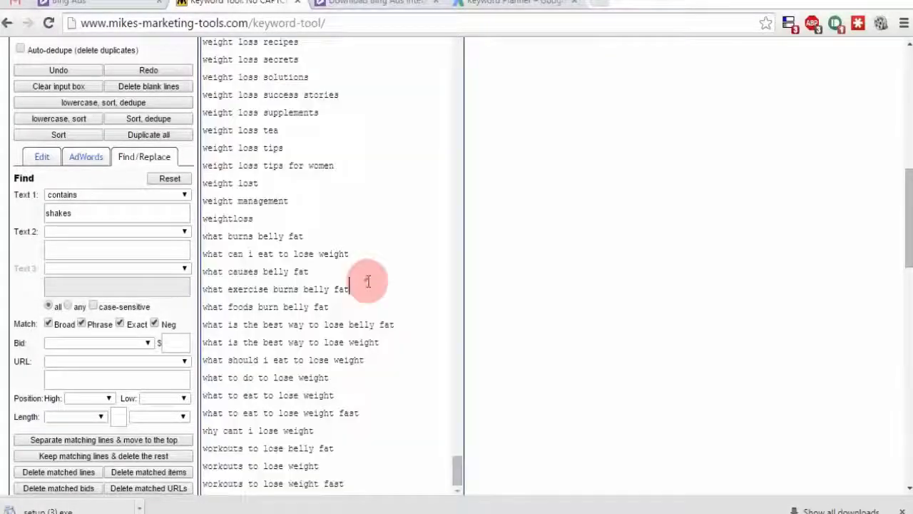
{"action": "scroll", "coordinate": [435, 307], "scroll_direction": "up", "scroll_amount": 12}
{"action": "scroll", "coordinate": [499, 331], "scroll_direction": "down", "scroll_amount": 5}
{"action": "left_click", "coordinate": [373, 366]}
{"action": "key", "text": "ctrl+a"}
{"action": "key", "text": "ctrl+v"}
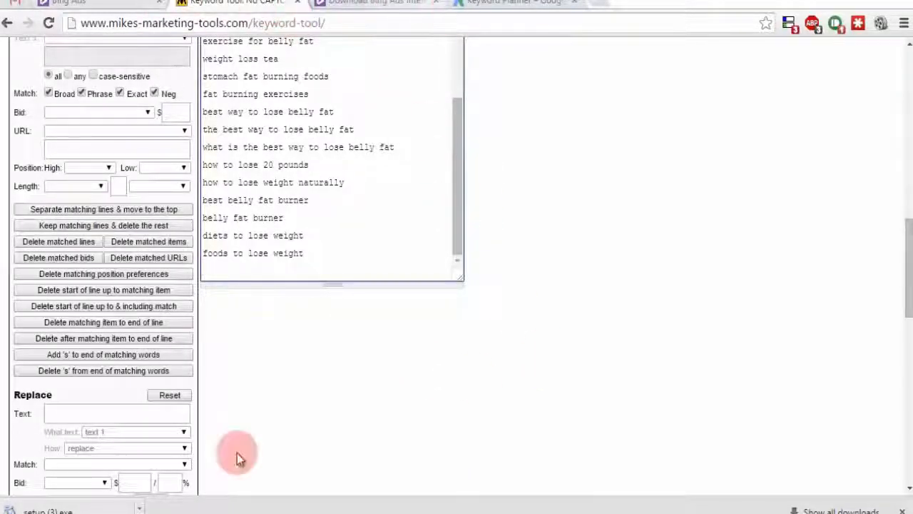
{"action": "key", "text": "alt+Tab"}
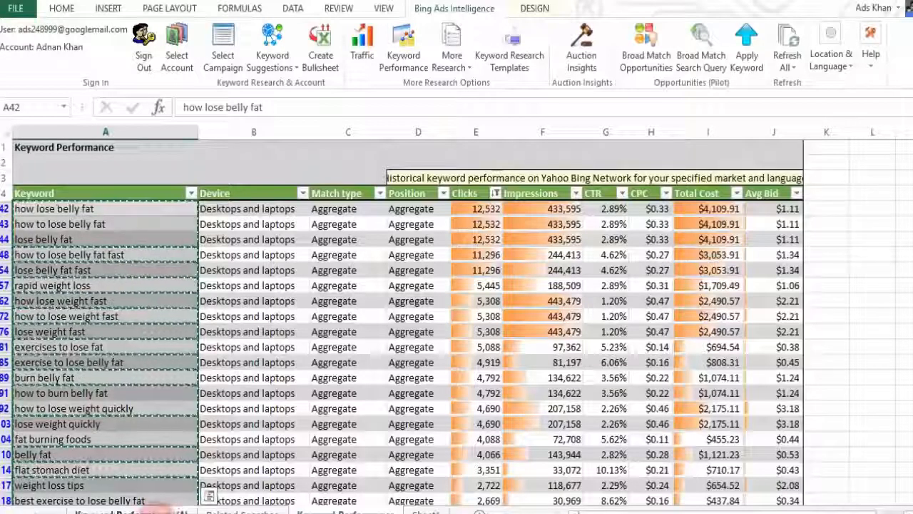
Step: Copy all keywords in column A of the Keyword Performance (1) sheet
{"action": "left_click", "coordinate": [154, 510]}
{"action": "scroll", "coordinate": [143, 339], "scroll_direction": "up", "scroll_amount": 6}
{"action": "scroll", "coordinate": [101, 239], "scroll_direction": "up", "scroll_amount": 7}
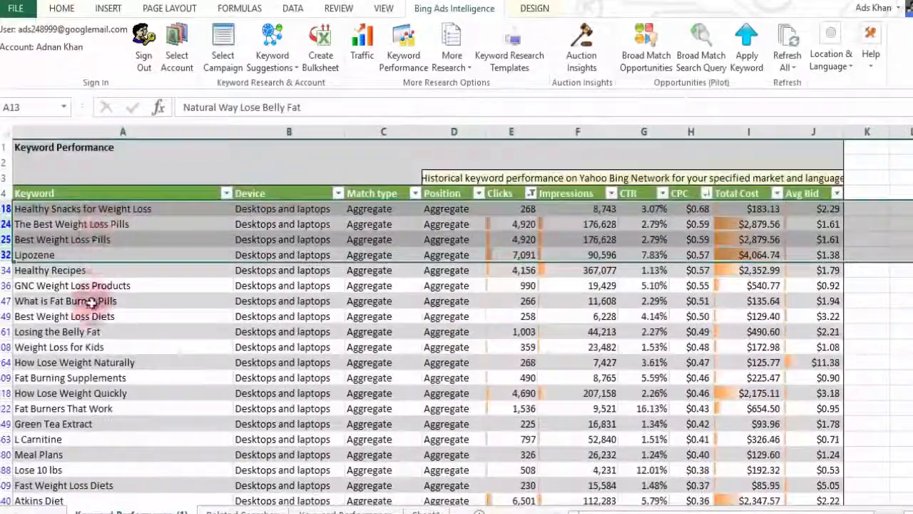
{"action": "left_click", "coordinate": [92, 317]}
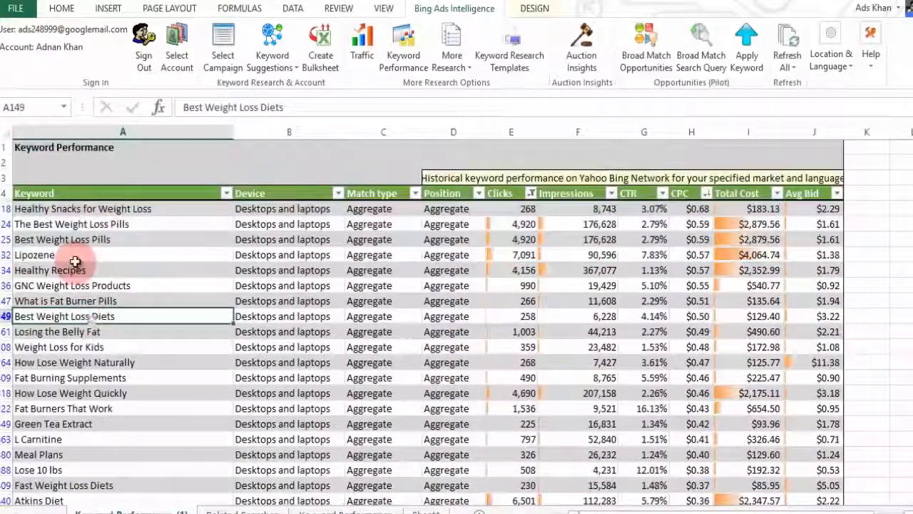
{"action": "mouse_move", "coordinate": [98, 470]}
{"action": "left_mouse_down"}
{"action": "mouse_move", "coordinate": [106, 493]}
{"action": "mouse_move", "coordinate": [106, 456]}
{"action": "left_mouse_up"}
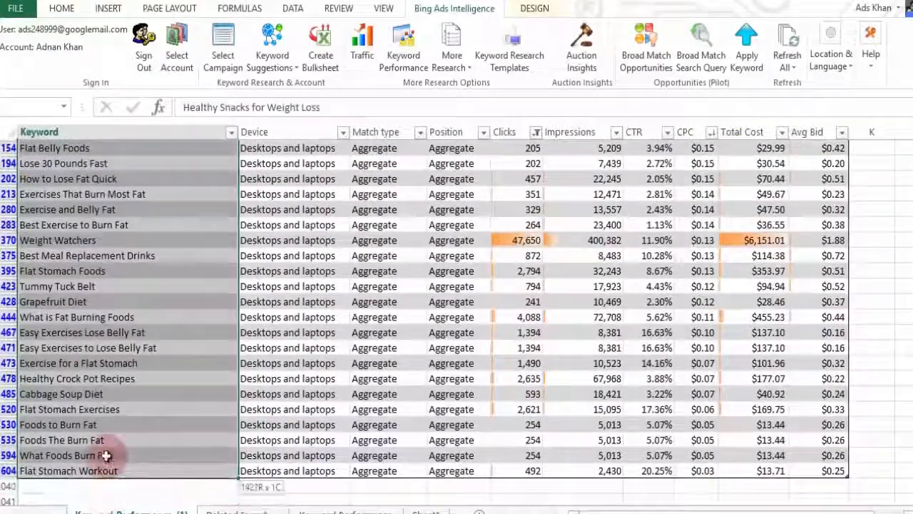
{"action": "right_click", "coordinate": [106, 471]}
{"action": "left_click", "coordinate": [136, 449]}
{"action": "scroll", "coordinate": [135, 449], "scroll_direction": "up", "scroll_amount": 10}
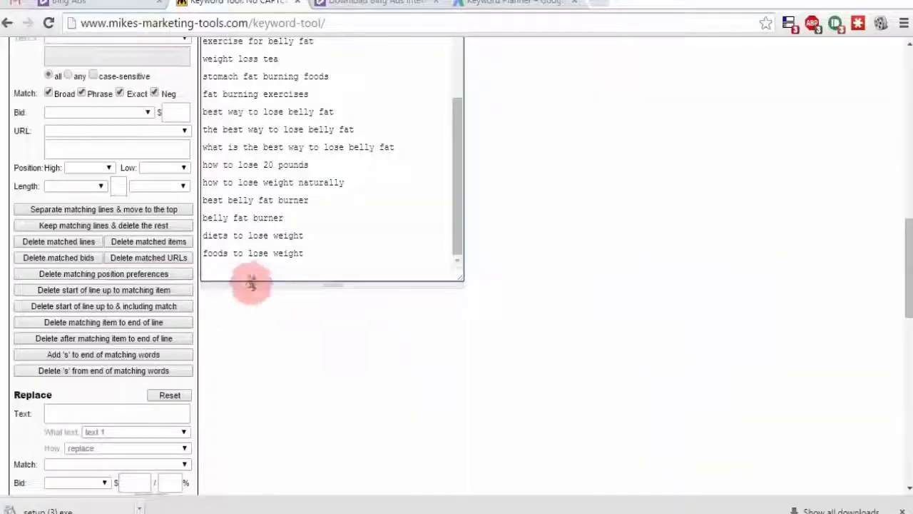
Step: Paste the Title Case keywords, like 'Best Green Tea for Weight Loss', after the existing list
{"action": "key", "text": "ctrl+v"}
{"action": "scroll", "coordinate": [642, 279], "scroll_direction": "up", "scroll_amount": 5}
{"action": "scroll", "coordinate": [484, 214], "scroll_direction": "down", "scroll_amount": 3}
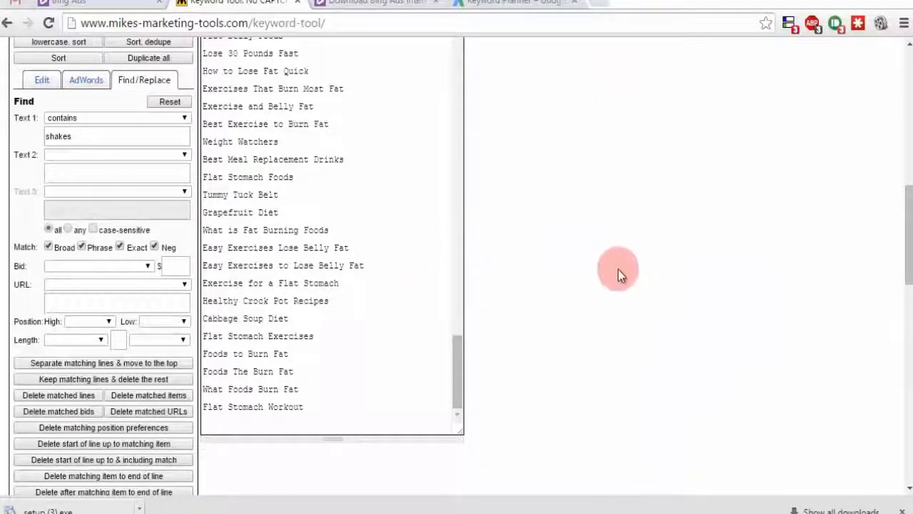
{"action": "scroll", "coordinate": [610, 269], "scroll_direction": "up", "scroll_amount": 5}
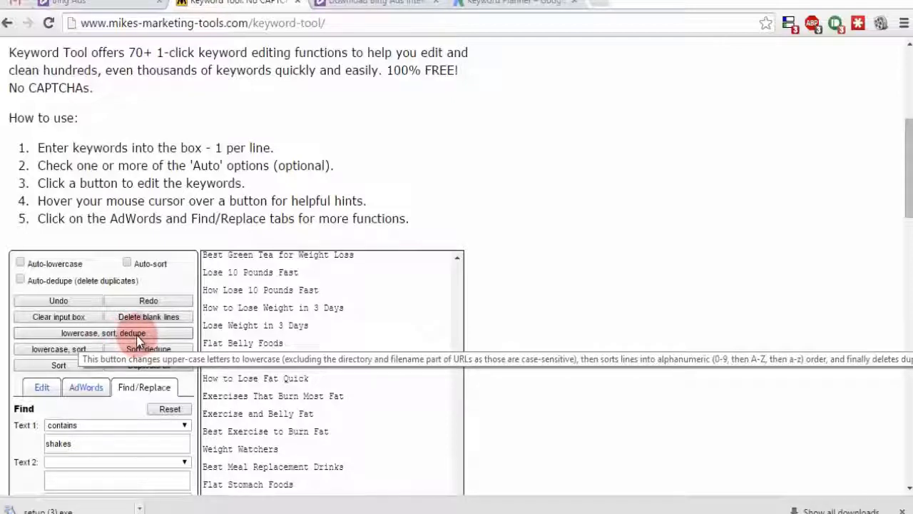
Step: Lowercase, sort and de-duplicate the combined keyword list
{"action": "left_click", "coordinate": [84, 336]}
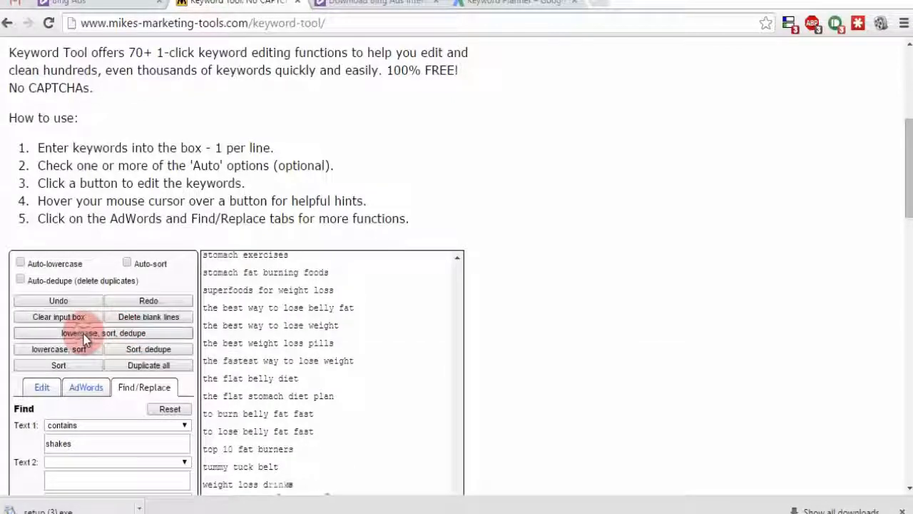
{"action": "scroll", "coordinate": [672, 315], "scroll_direction": "down", "scroll_amount": 6}
{"action": "scroll", "coordinate": [672, 315], "scroll_direction": "up", "scroll_amount": 6}
{"action": "scroll", "coordinate": [617, 303], "scroll_direction": "down", "scroll_amount": 4}
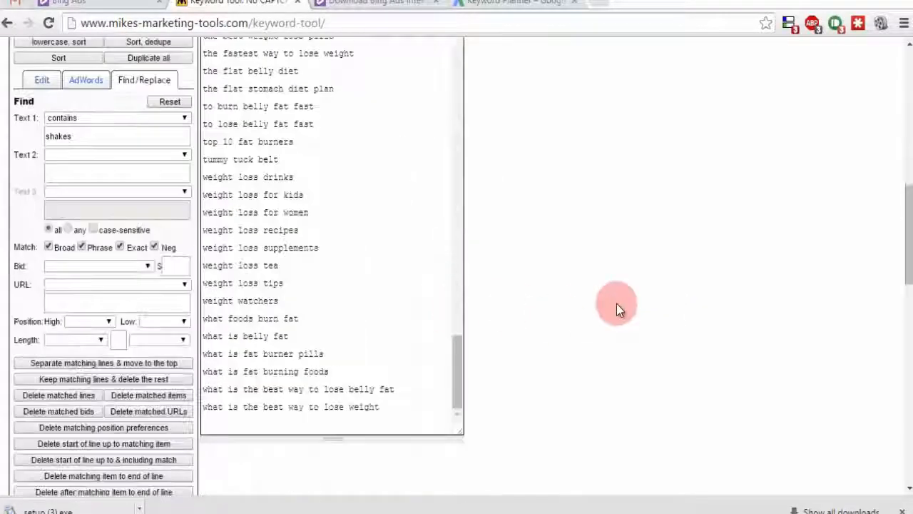
{"action": "scroll", "coordinate": [592, 290], "scroll_direction": "up", "scroll_amount": 4}
Step: Copy the cleaned keyword list and add a new blank Excel worksheet
{"action": "left_click", "coordinate": [408, 338]}
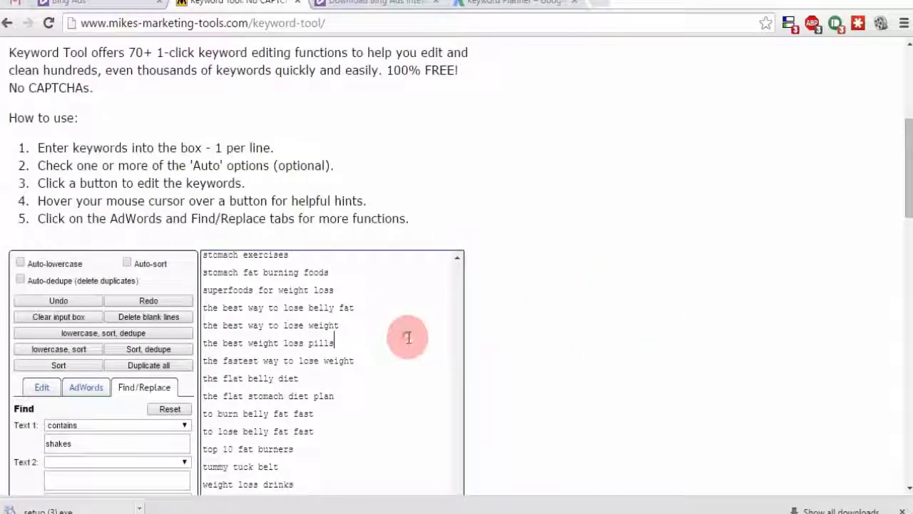
{"action": "key", "text": "ctrl+a"}
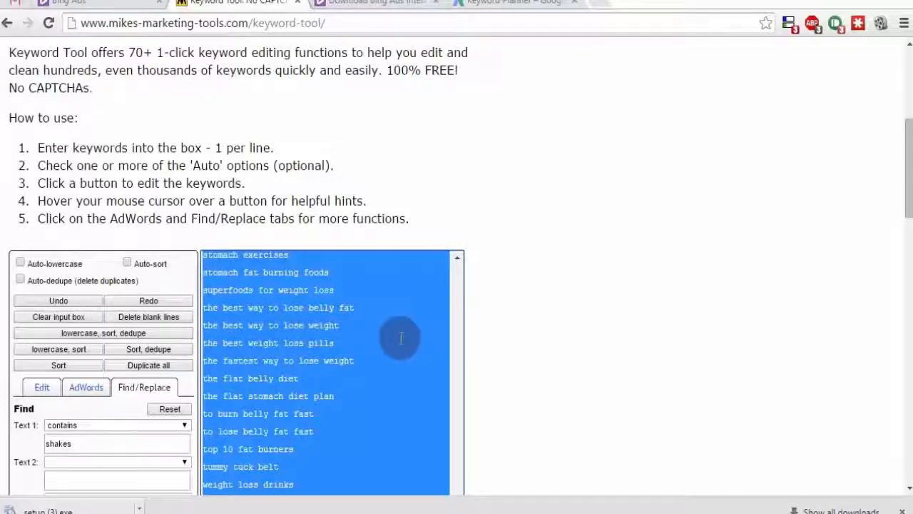
{"action": "key", "text": "alt+Tab"}
{"action": "left_click", "coordinate": [477, 511]}
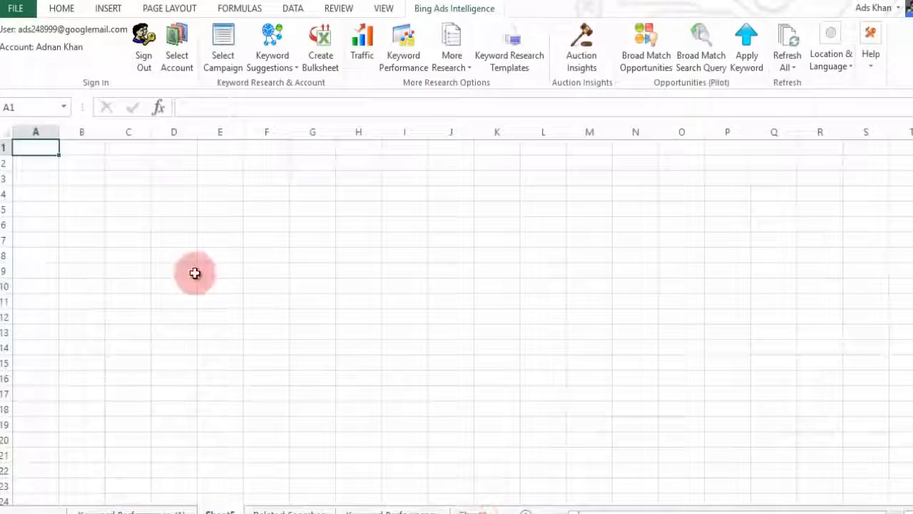
Step: Paste the cleaned keywords into column A and run Keyword Performance for Exact, Phrase and Broad
{"action": "key", "text": "ctrl+v"}
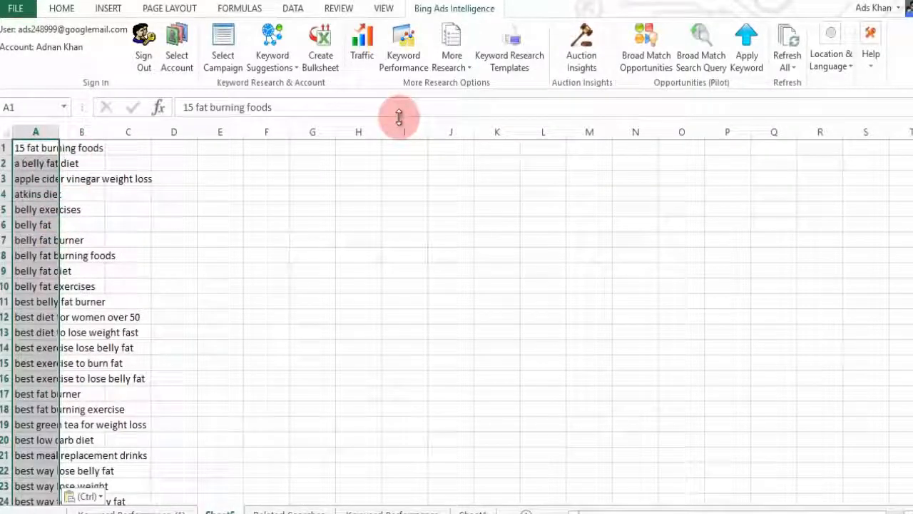
{"action": "left_click", "coordinate": [404, 50]}
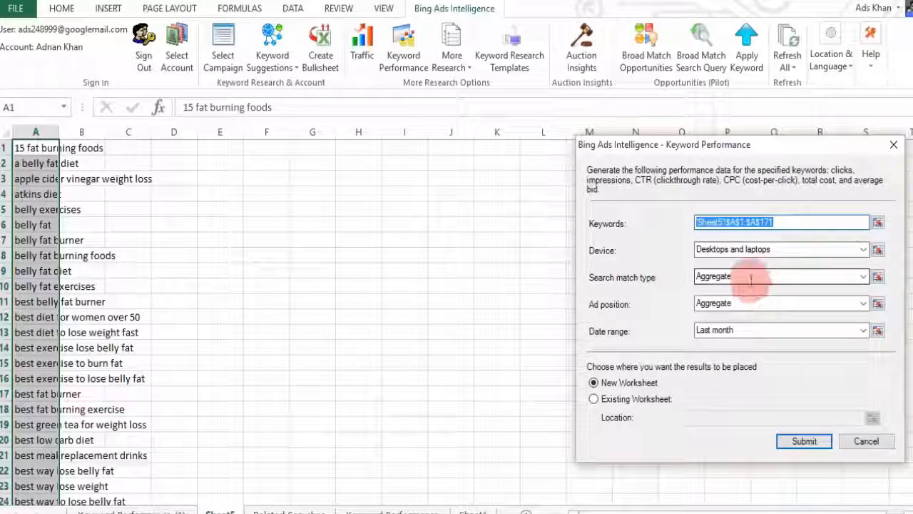
{"action": "left_click", "coordinate": [856, 279]}
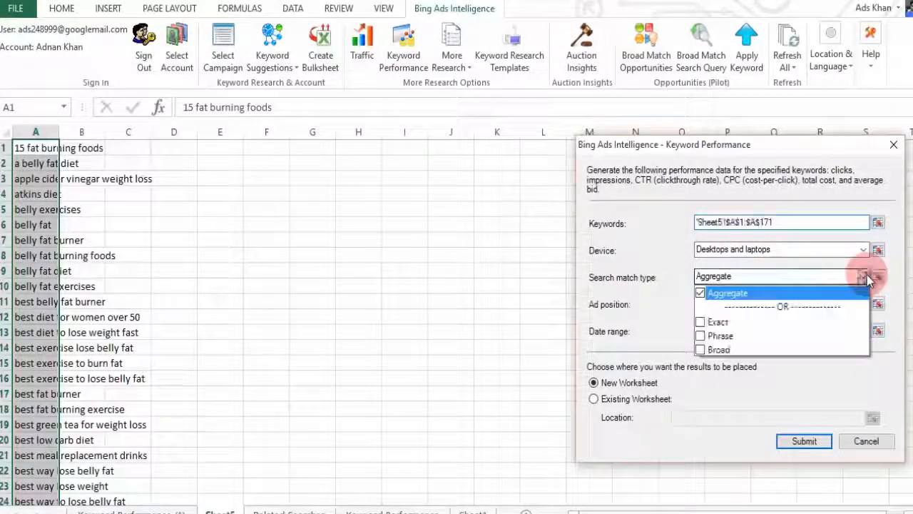
{"action": "left_click", "coordinate": [702, 322]}
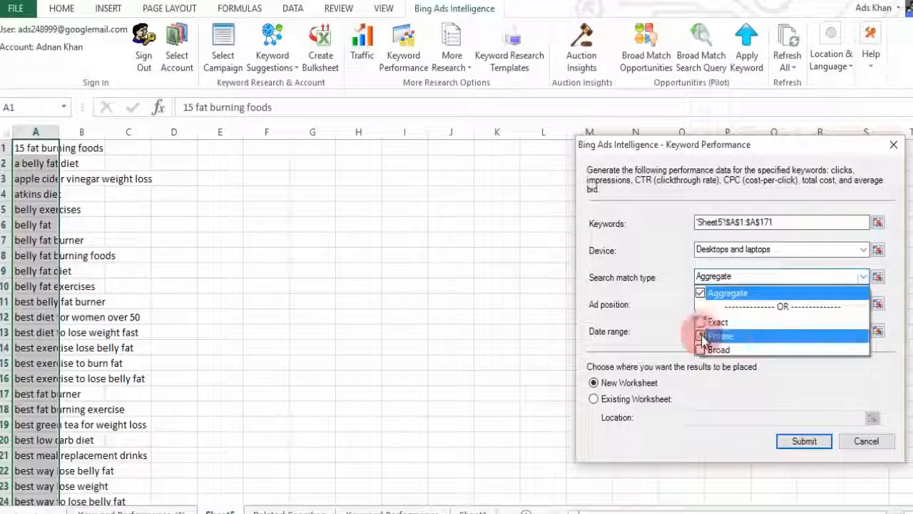
{"action": "left_click", "coordinate": [702, 336]}
{"action": "left_click", "coordinate": [701, 349]}
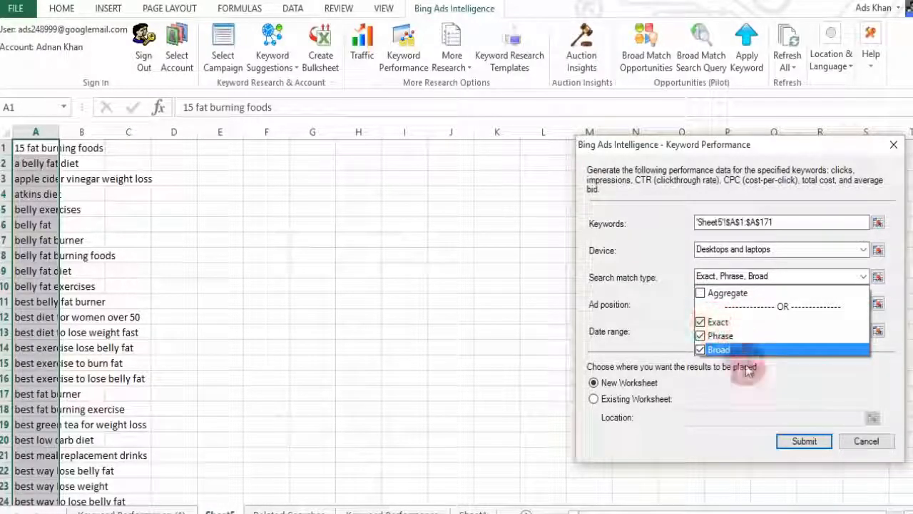
{"action": "left_click", "coordinate": [777, 406]}
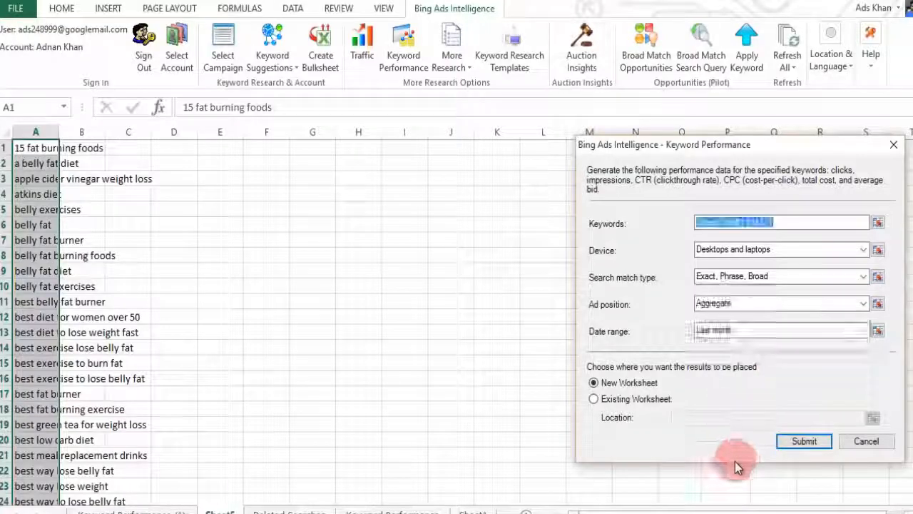
{"action": "left_click", "coordinate": [778, 450]}
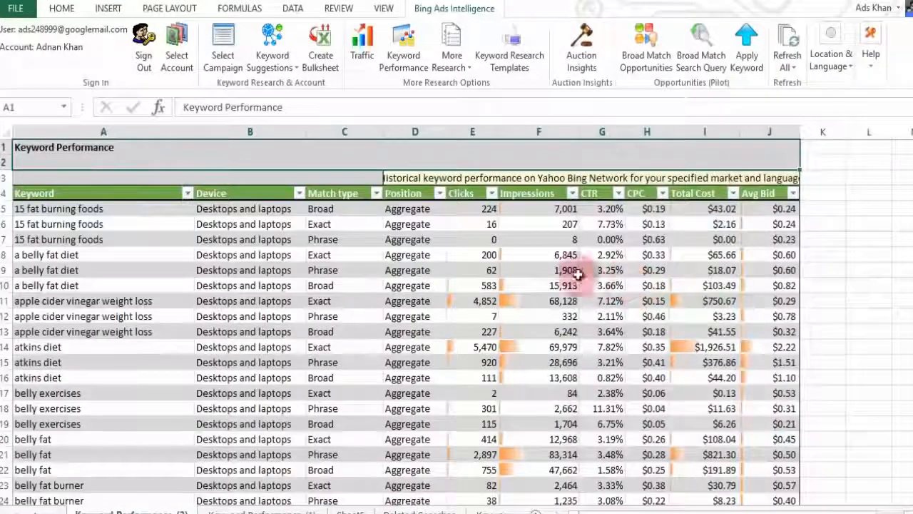
Step: Inspect the zero-click Phrase row for '15 fat burning foods'
{"action": "left_click", "coordinate": [96, 243]}
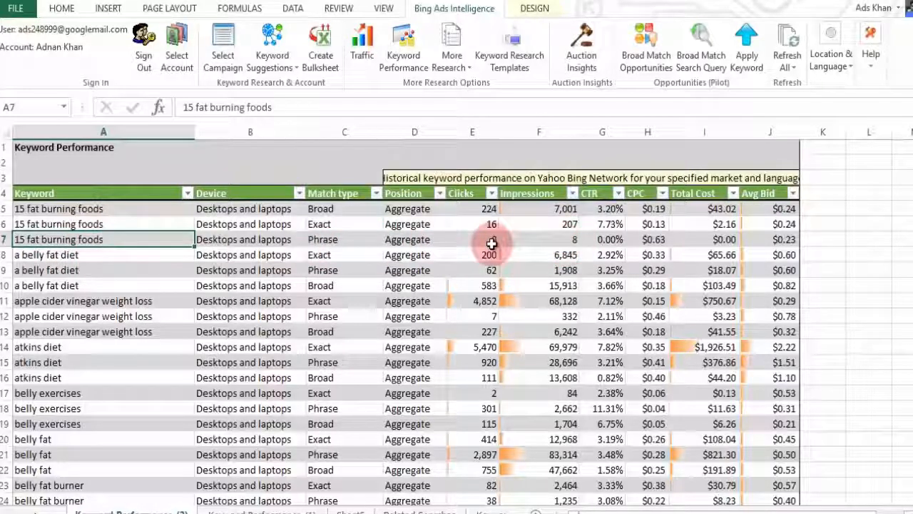
{"action": "left_click", "coordinate": [331, 240]}
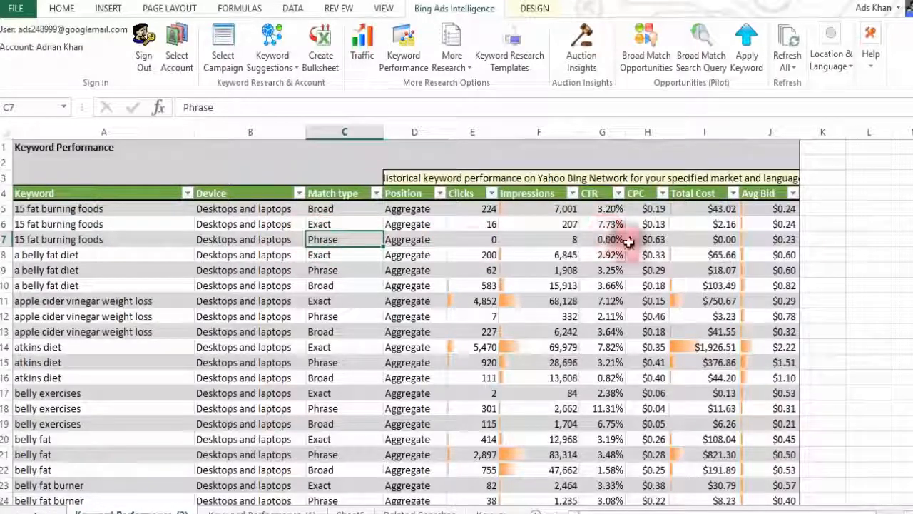
{"action": "left_click_drag", "start_coordinate": [640, 241], "coordinate": [32, 239]}
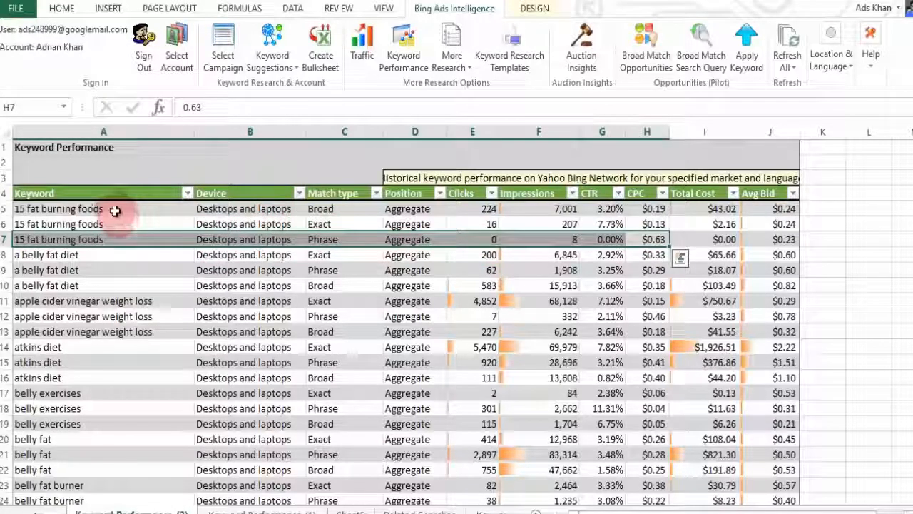
Step: Open the AutoFilter dropdown for the Clicks column
{"action": "left_click", "coordinate": [483, 209]}
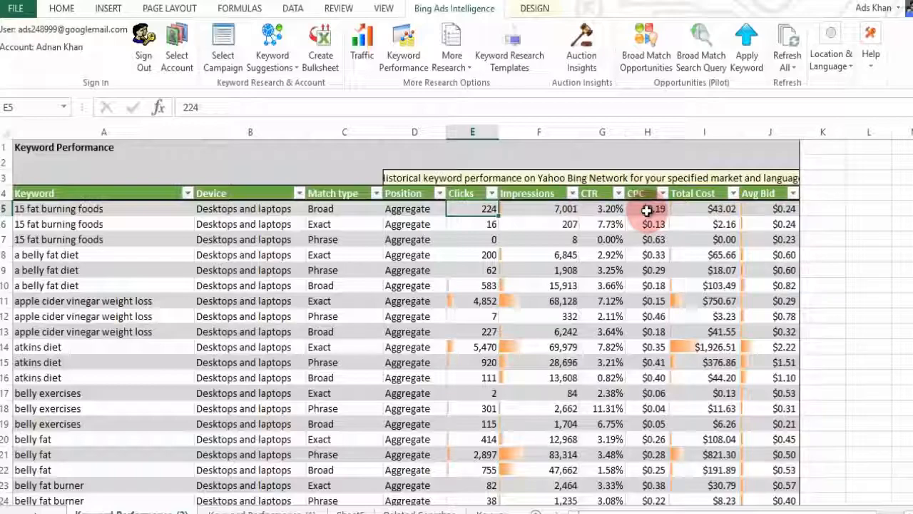
{"action": "scroll", "coordinate": [419, 329], "scroll_direction": "down", "scroll_amount": 16}
{"action": "scroll", "coordinate": [419, 339], "scroll_direction": "down", "scroll_amount": 20}
{"action": "scroll", "coordinate": [350, 305], "scroll_direction": "down", "scroll_amount": 4}
{"action": "scroll", "coordinate": [328, 305], "scroll_direction": "up", "scroll_amount": 20}
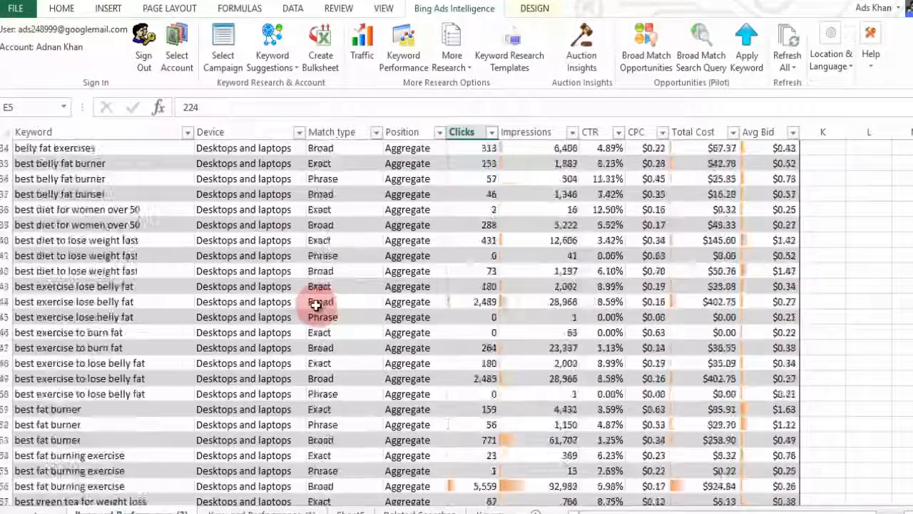
{"action": "scroll", "coordinate": [316, 305], "scroll_direction": "up", "scroll_amount": 11}
{"action": "left_click", "coordinate": [492, 194]}
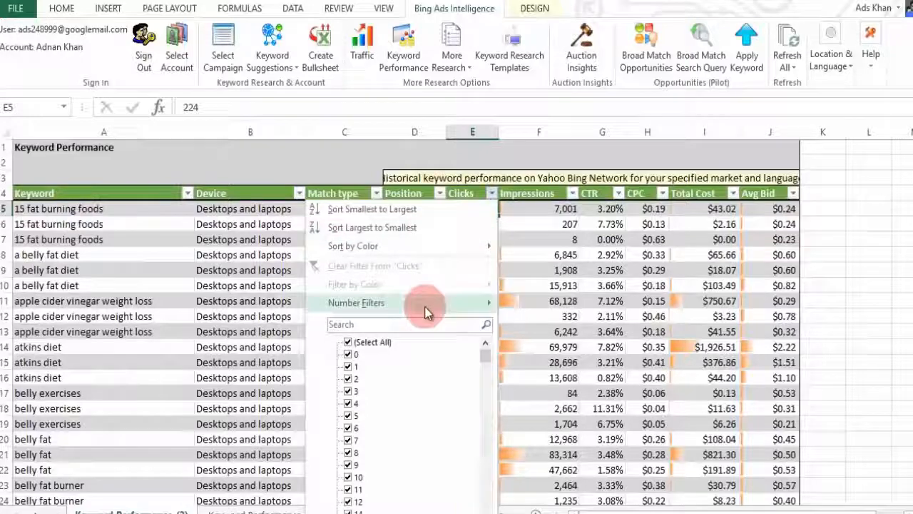
Step: Filter Clicks to greater than 100 and sort by CTR, largest to smallest
{"action": "mouse_move", "coordinate": [424, 306]}
{"action": "left_click", "coordinate": [563, 345]}
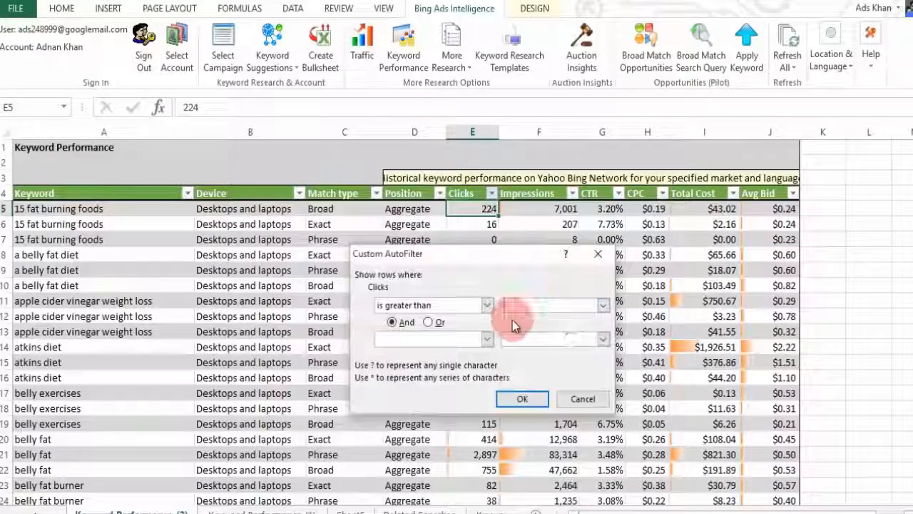
{"action": "type", "text": "100"}
{"action": "key", "text": "Return"}
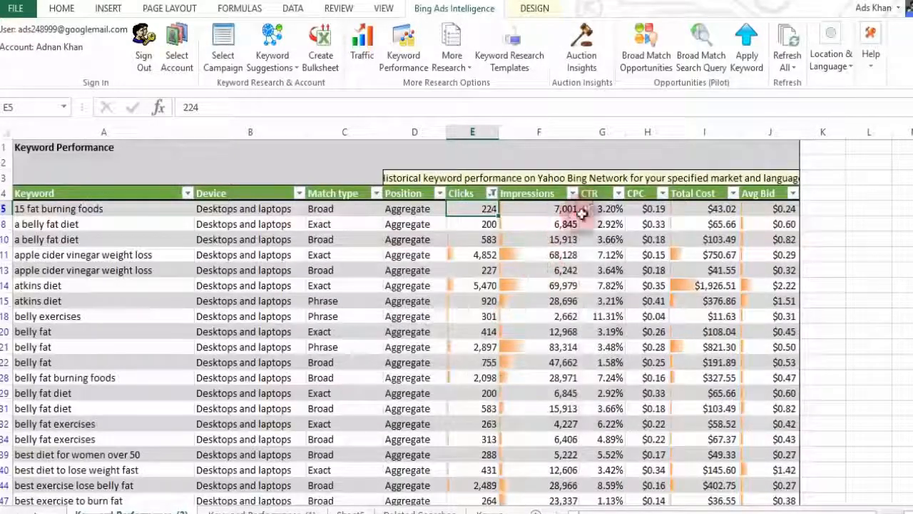
{"action": "left_click", "coordinate": [618, 193]}
{"action": "left_click", "coordinate": [553, 228]}
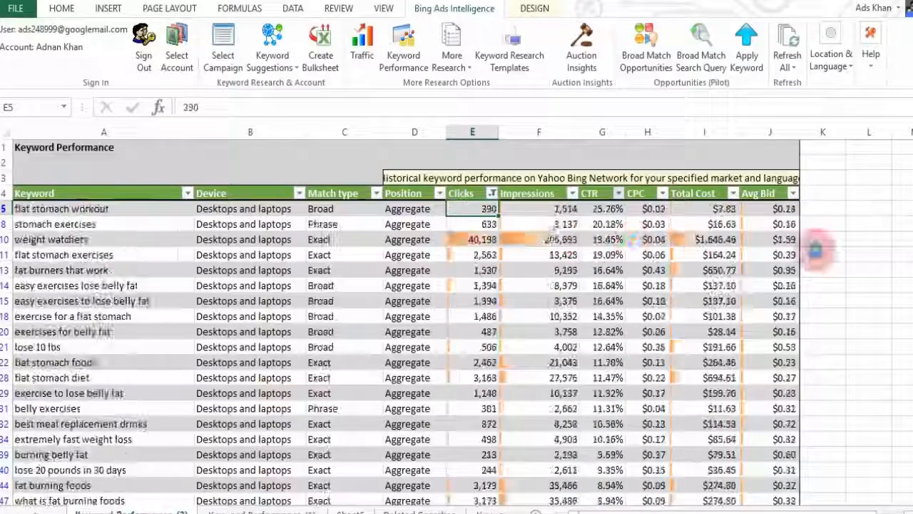
Step: Delete the lowest-CTR rows at the bottom of the table
{"action": "left_click_drag", "start_coordinate": [911, 156], "coordinate": [911, 485]}
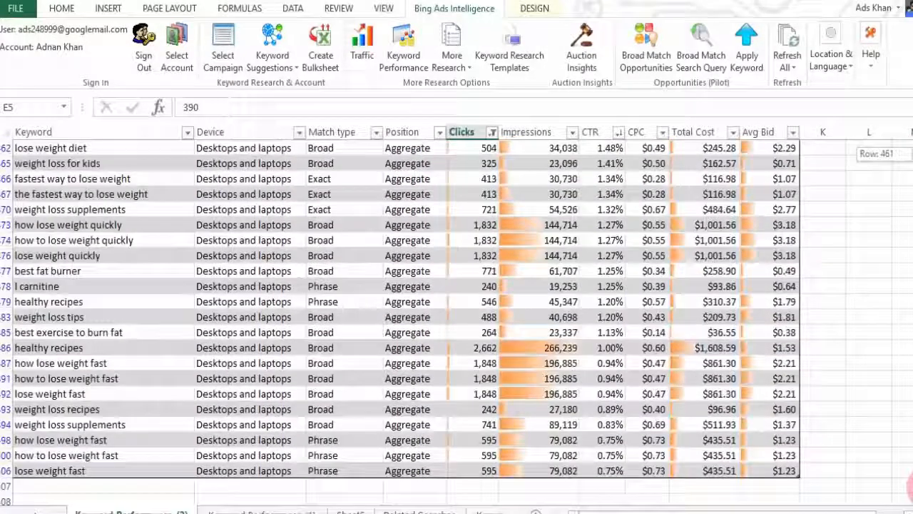
{"action": "left_click_drag", "start_coordinate": [5, 471], "coordinate": [6, 361]}
{"action": "right_click", "coordinate": [6, 361]}
{"action": "left_click", "coordinate": [36, 488]}
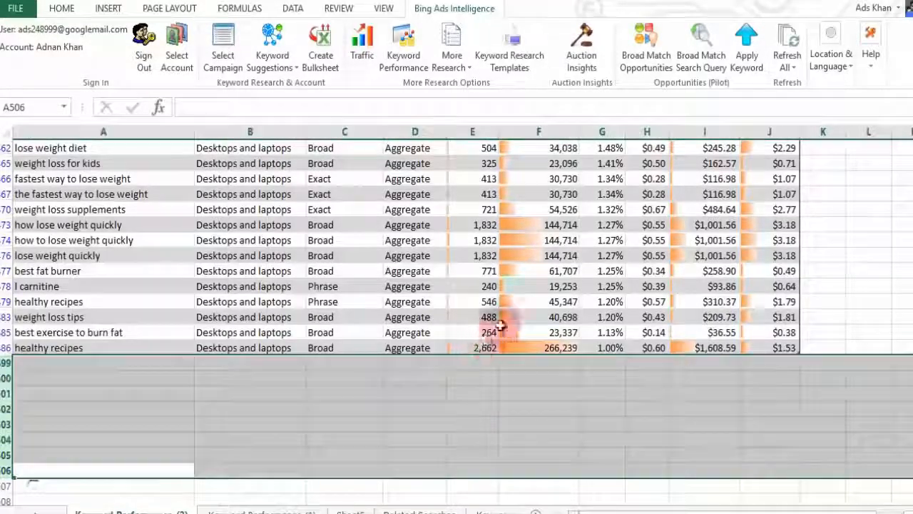
{"action": "left_click", "coordinate": [531, 302]}
{"action": "scroll", "coordinate": [532, 301], "scroll_direction": "up", "scroll_amount": 3}
{"action": "scroll", "coordinate": [531, 302], "scroll_direction": "up", "scroll_amount": 15}
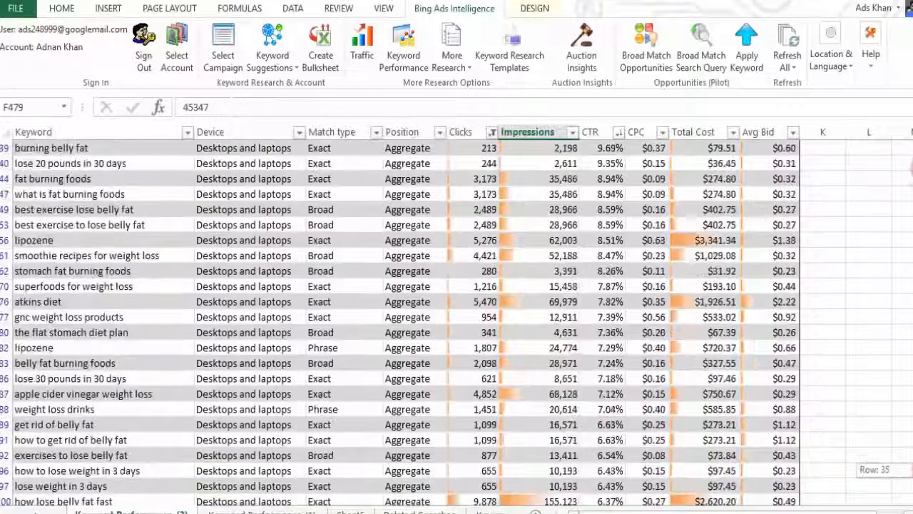
Step: Sort by CPC largest to smallest, delete the costliest top rows, and review the rest
{"action": "left_click", "coordinate": [662, 192]}
{"action": "left_click", "coordinate": [607, 226]}
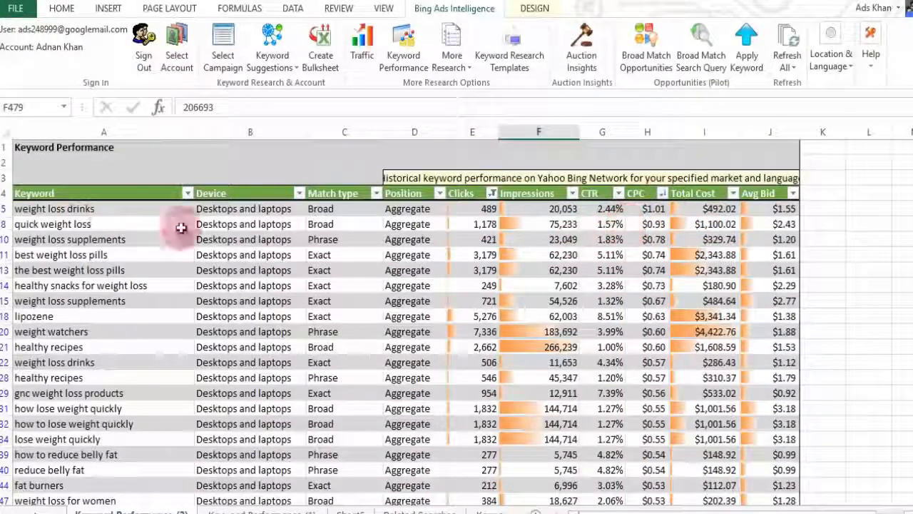
{"action": "left_click_drag", "start_coordinate": [4, 211], "coordinate": [3, 275]}
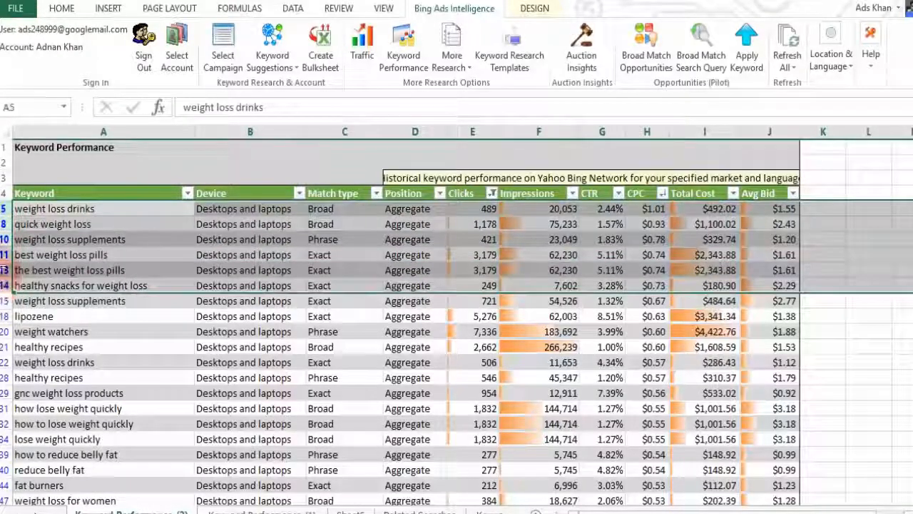
{"action": "right_click", "coordinate": [4, 269]}
{"action": "left_click", "coordinate": [28, 389]}
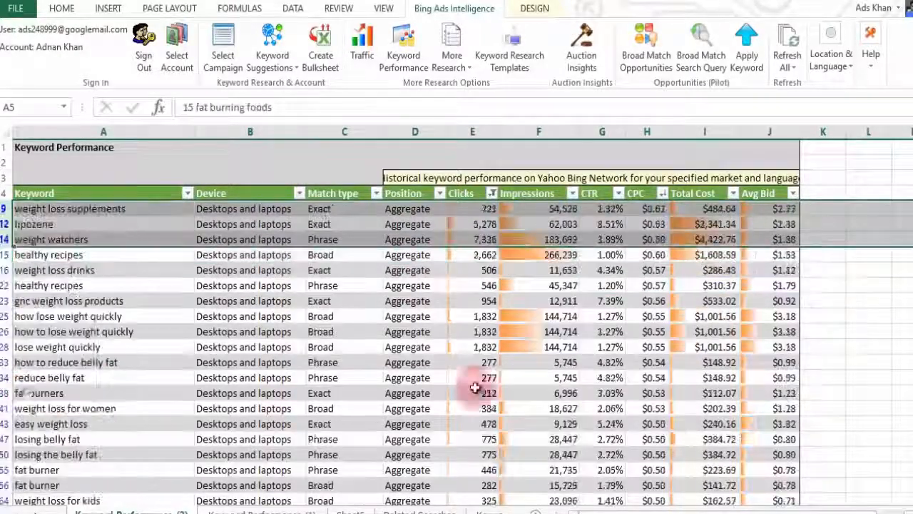
{"action": "left_click", "coordinate": [546, 282]}
{"action": "scroll", "coordinate": [545, 282], "scroll_direction": "down", "scroll_amount": 10}
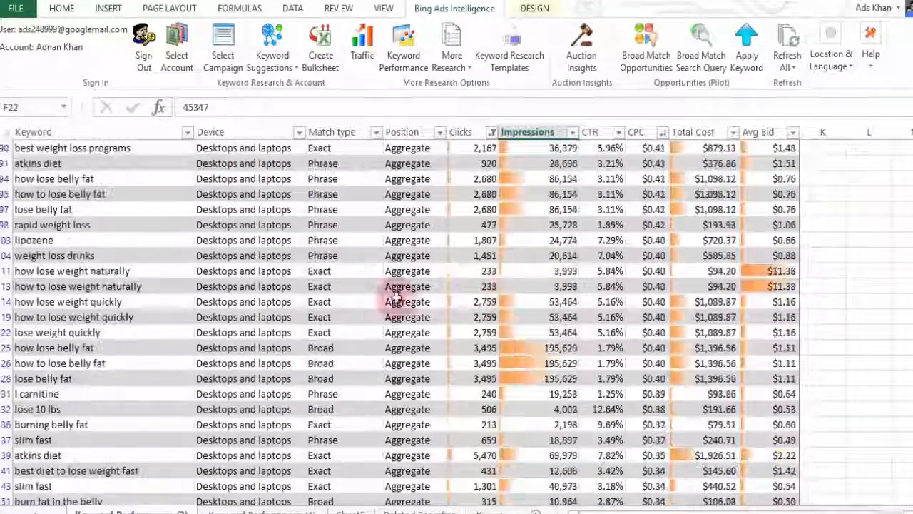
{"action": "scroll", "coordinate": [265, 287], "scroll_direction": "down", "scroll_amount": 12}
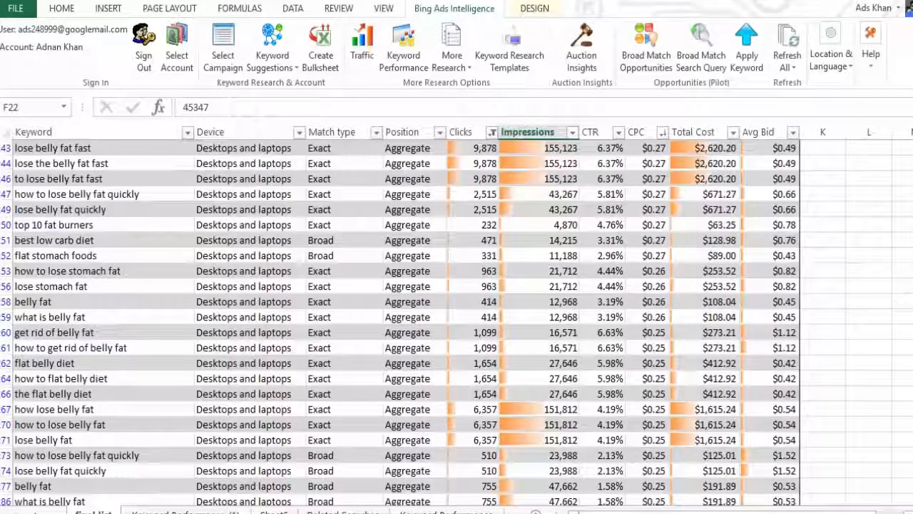
{"action": "left_click", "coordinate": [371, 265]}
{"action": "scroll", "coordinate": [369, 261], "scroll_direction": "up", "scroll_amount": 6}
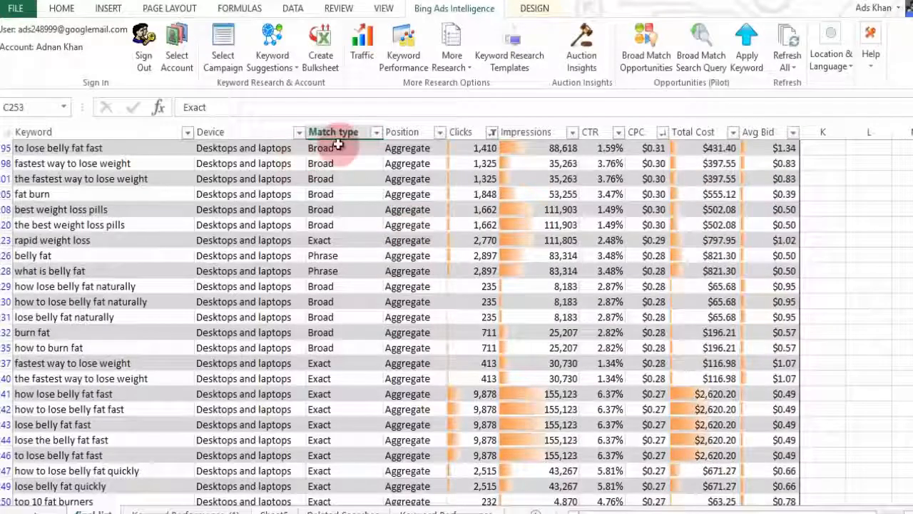
Step: Sort Match type A to Z so Broad rows come first, then bring up a blank Notepad
{"action": "left_click", "coordinate": [376, 133]}
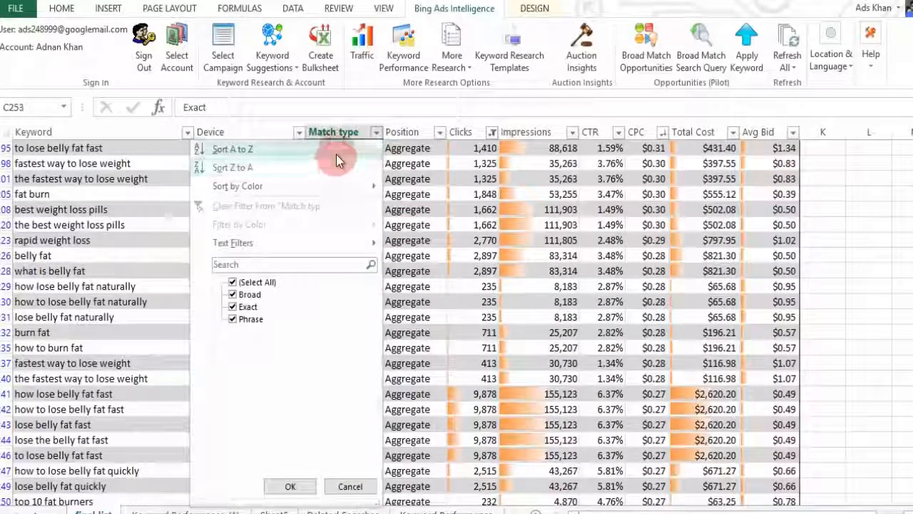
{"action": "left_click", "coordinate": [336, 151]}
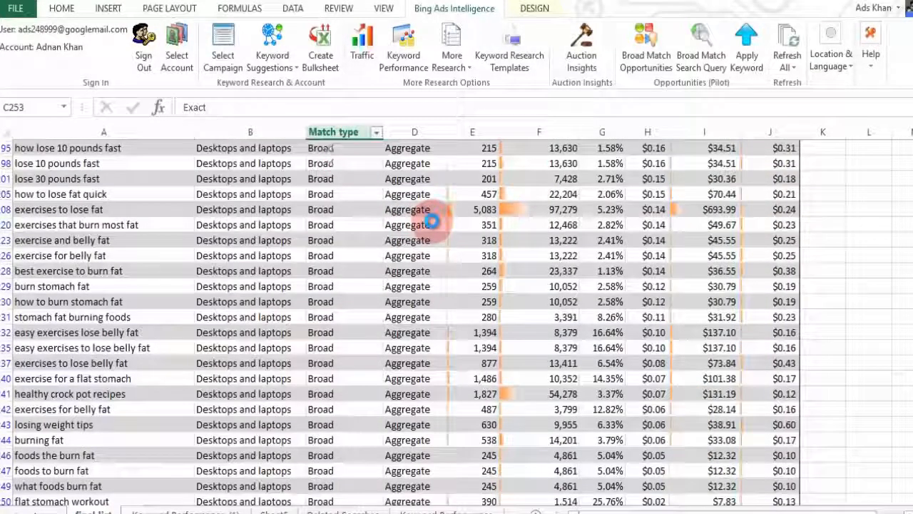
{"action": "left_click_drag", "start_coordinate": [908, 285], "coordinate": [907, 136]}
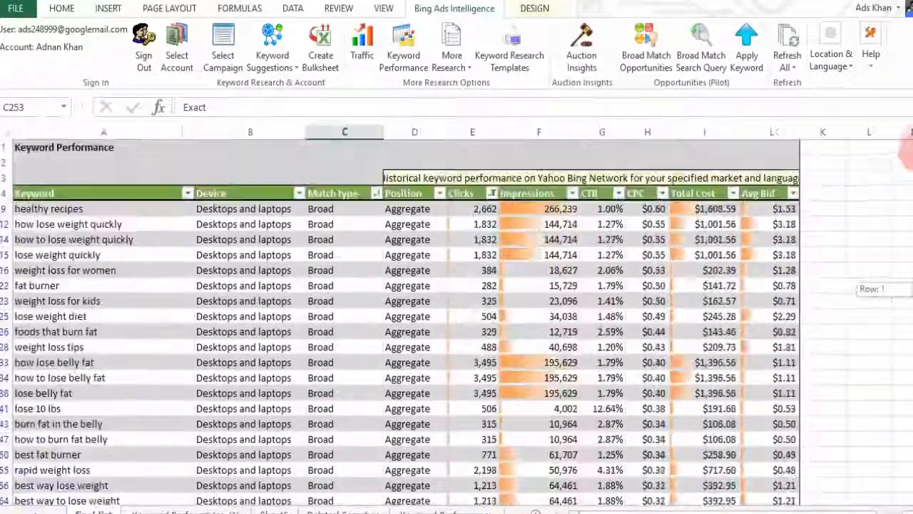
{"action": "left_click", "coordinate": [314, 512]}
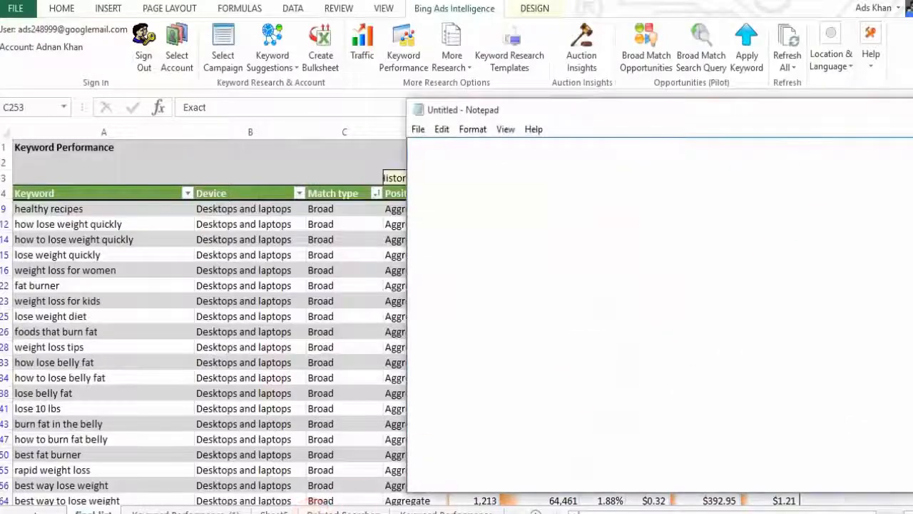
Step: Copy the Broad and Exact keywords from the Keyword column
{"action": "left_click_drag", "start_coordinate": [804, 112], "coordinate": [869, 125]}
{"action": "left_click", "coordinate": [300, 246]}
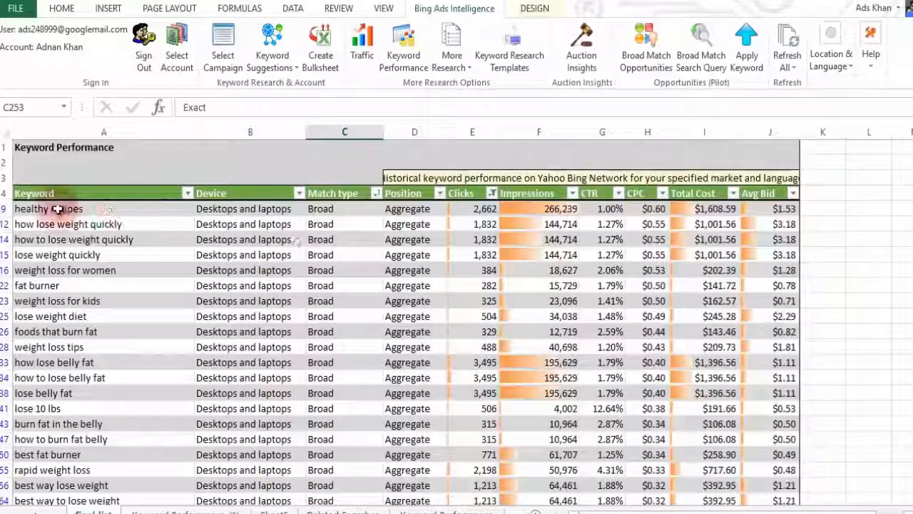
{"action": "left_click_drag", "start_coordinate": [69, 208], "coordinate": [105, 229]}
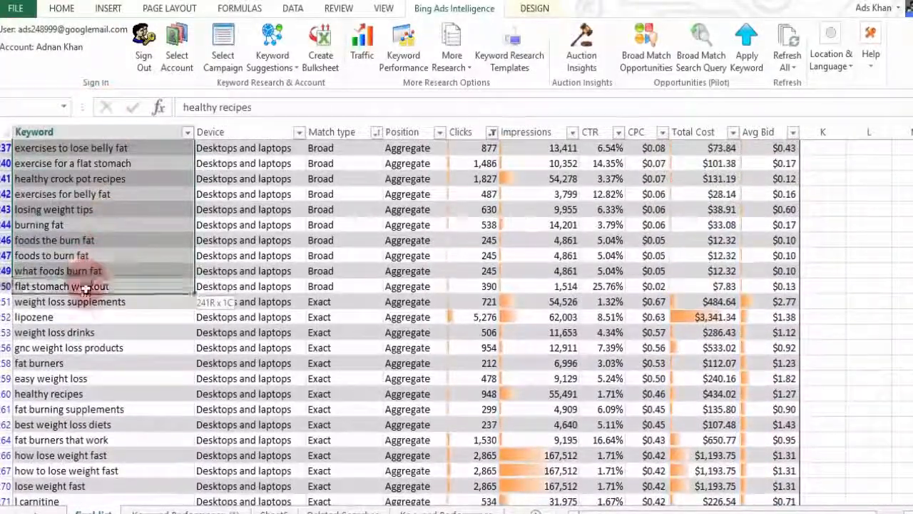
{"action": "key", "text": "alt+Tab"}
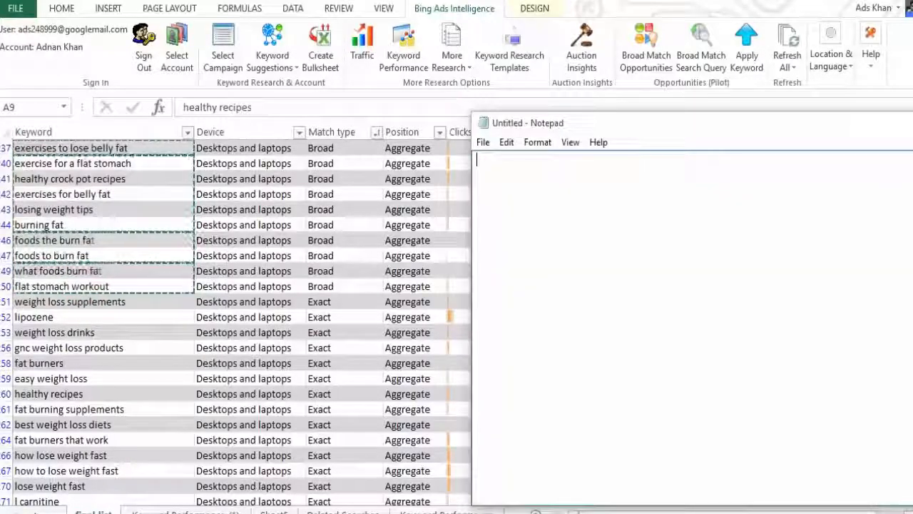
{"action": "left_click", "coordinate": [330, 303]}
{"action": "left_click", "coordinate": [116, 304]}
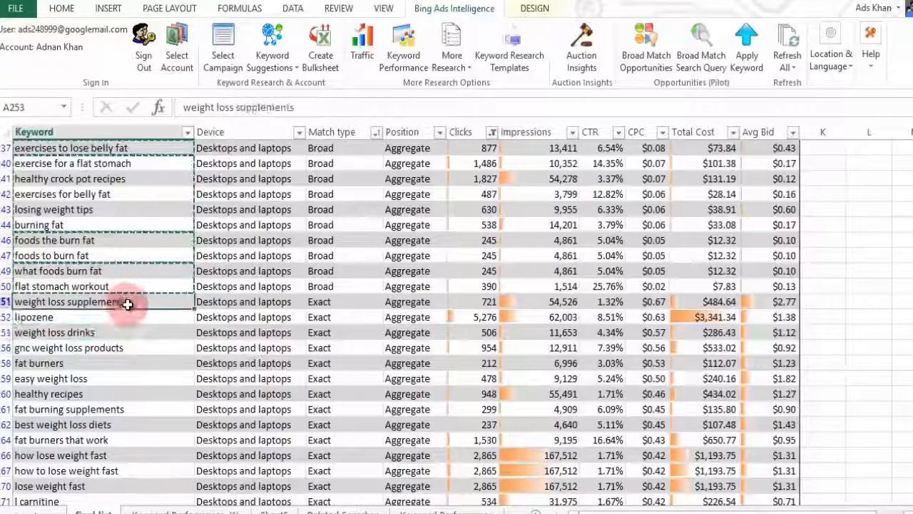
{"action": "left_click_drag", "start_coordinate": [102, 463], "coordinate": [194, 488]}
{"action": "left_click_drag", "start_coordinate": [105, 484], "coordinate": [94, 235]}
{"action": "key", "text": "ctrl+c"}
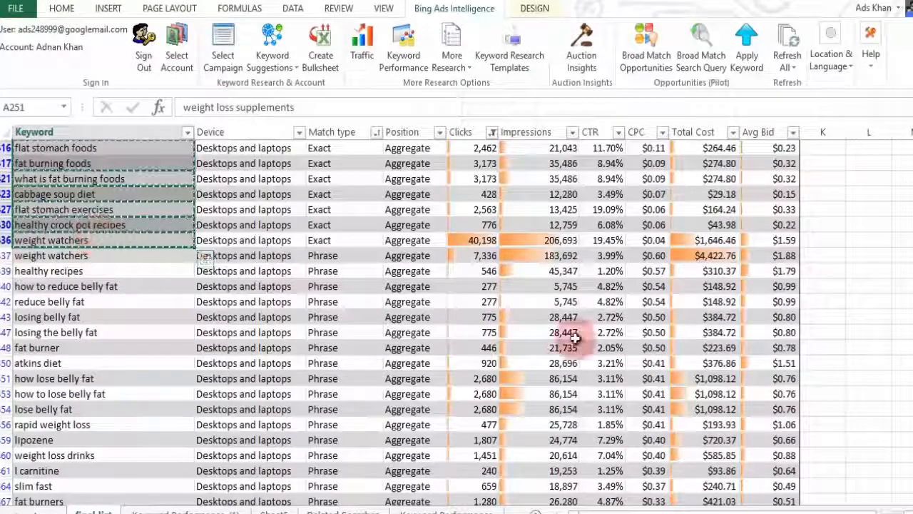
Step: Remove the brackets around 'flat stomach workout' on the last Notepad line
{"action": "key", "text": "alt+Tab"}
{"action": "left_click", "coordinate": [652, 486]}
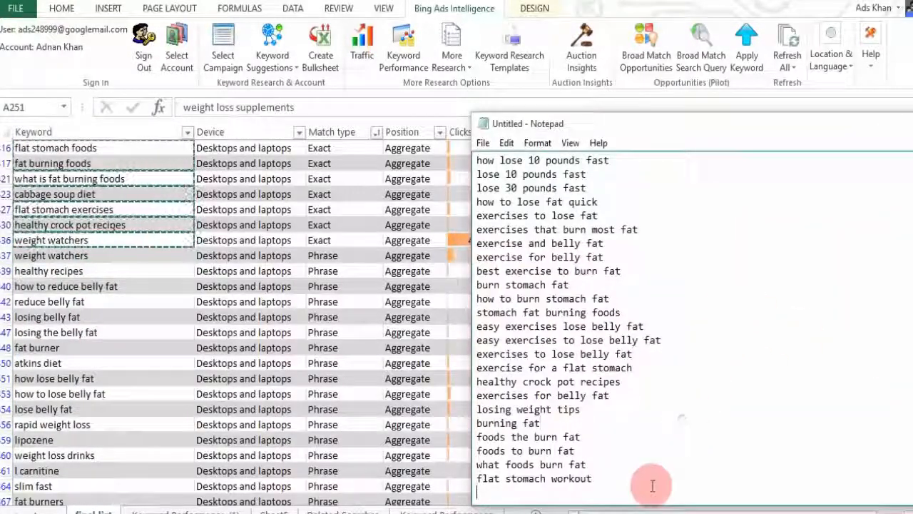
{"action": "key", "text": "Up"}
{"action": "type", "text": "["}
{"action": "key", "text": "End"}
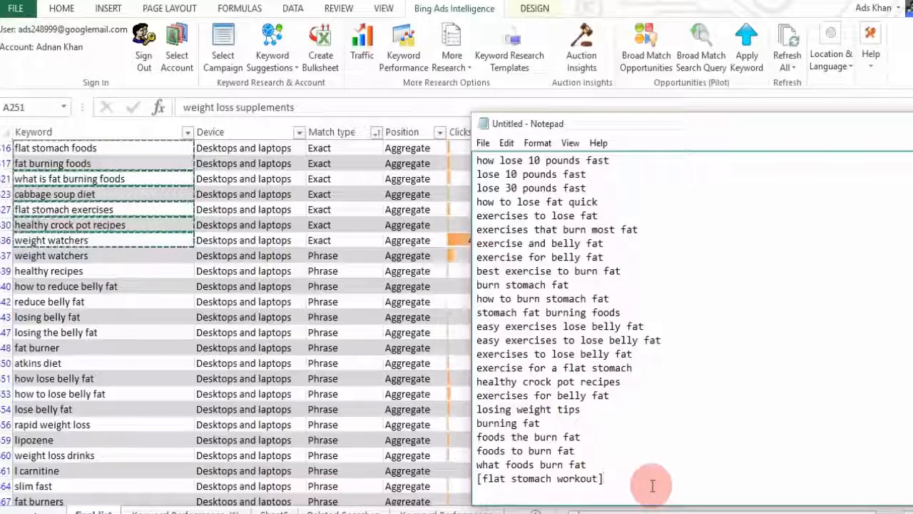
{"action": "key", "text": "BackSpace"}
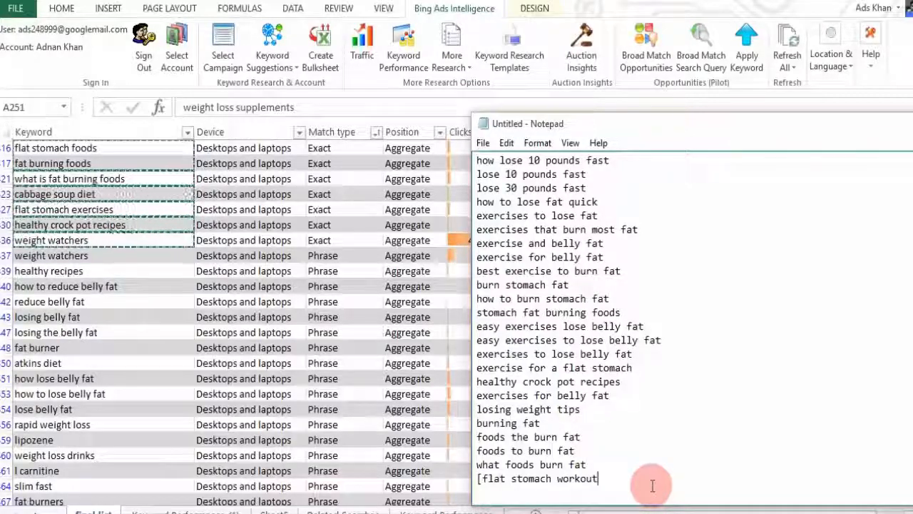
{"action": "key", "text": "Delete"}
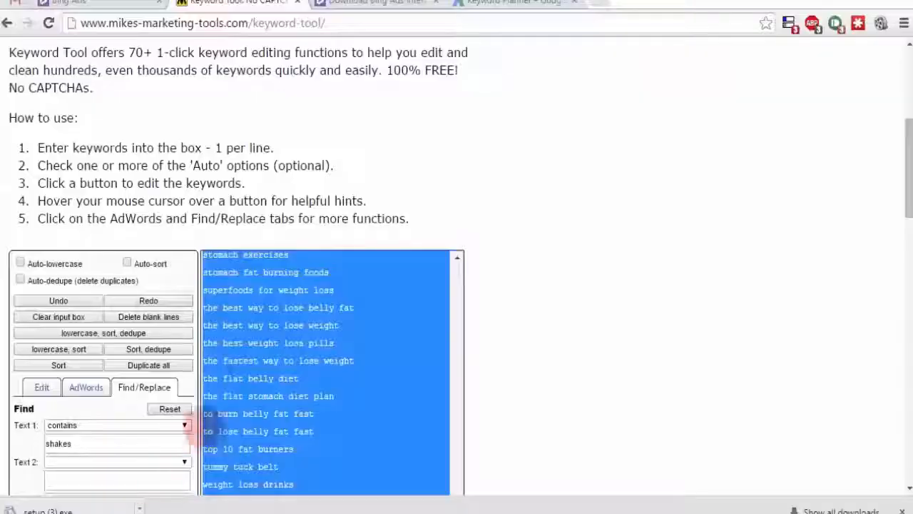
Step: Navigate to the AdWords Wrapper tool on Mike's Marketing Tools
{"action": "left_click", "coordinate": [281, 159]}
{"action": "scroll", "coordinate": [281, 158], "scroll_direction": "up", "scroll_amount": 5}
{"action": "left_click", "coordinate": [156, 114]}
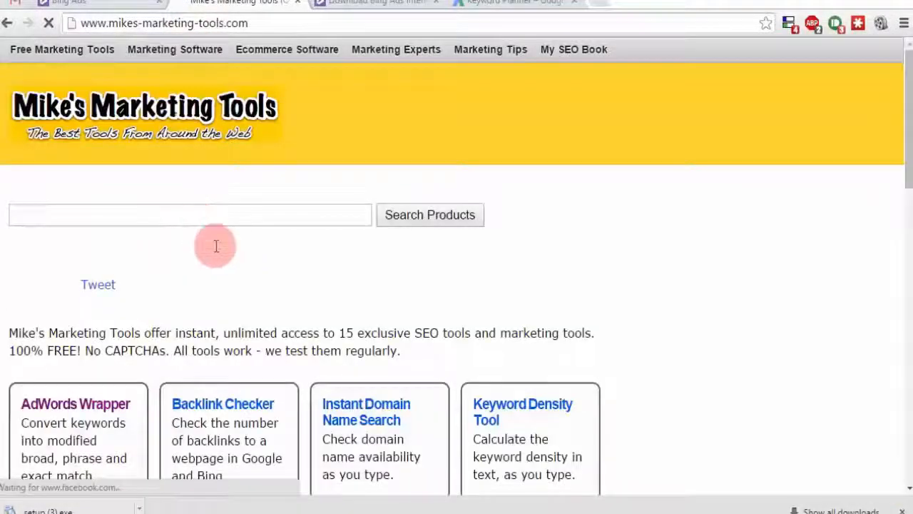
{"action": "scroll", "coordinate": [178, 243], "scroll_direction": "down", "scroll_amount": 3}
{"action": "left_click", "coordinate": [106, 175]}
{"action": "scroll", "coordinate": [491, 344], "scroll_direction": "down", "scroll_amount": 4}
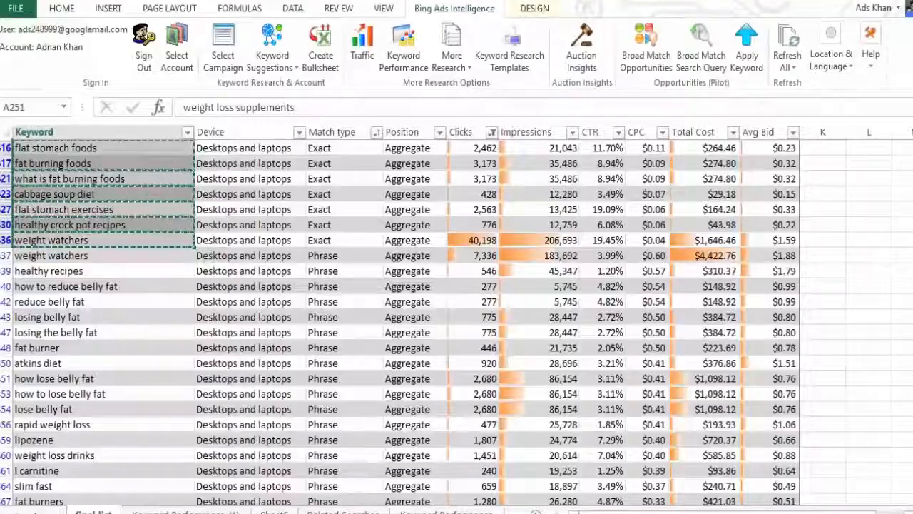
{"action": "left_click", "coordinate": [218, 512]}
{"action": "scroll", "coordinate": [639, 324], "scroll_direction": "down", "scroll_amount": 9}
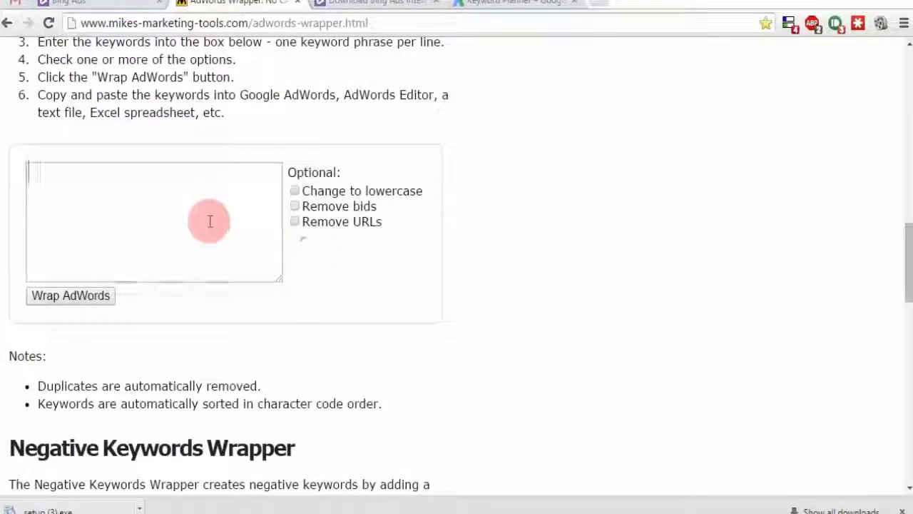
Step: Paste the 92 keywords into the wrapper and wrap them into match-type versions
{"action": "key", "text": "ctrl+v"}
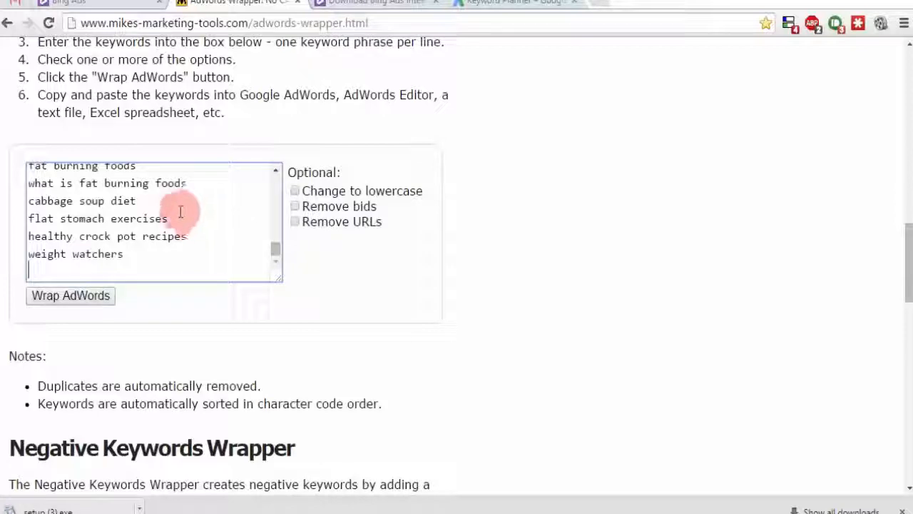
{"action": "left_click", "coordinate": [70, 295]}
{"action": "scroll", "coordinate": [585, 308], "scroll_direction": "down", "scroll_amount": 1}
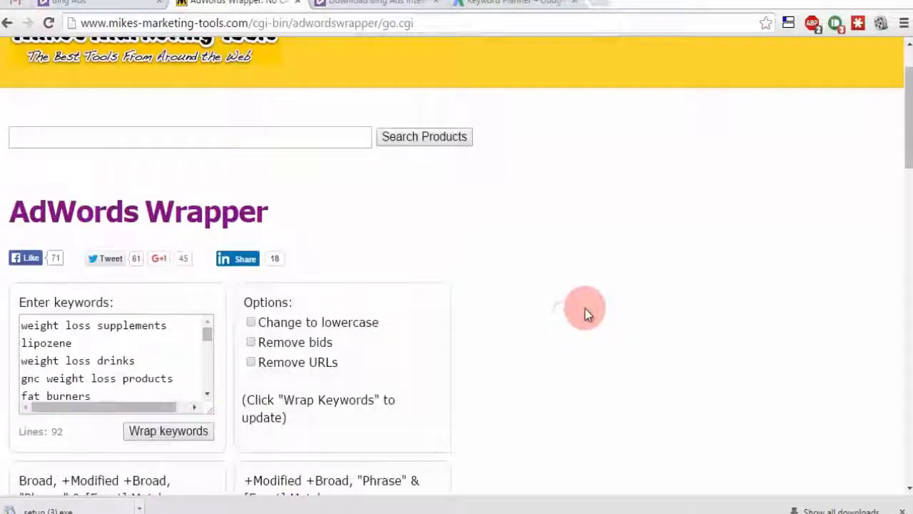
{"action": "scroll", "coordinate": [559, 312], "scroll_direction": "down", "scroll_amount": 11}
{"action": "scroll", "coordinate": [559, 313], "scroll_direction": "up", "scroll_amount": 4}
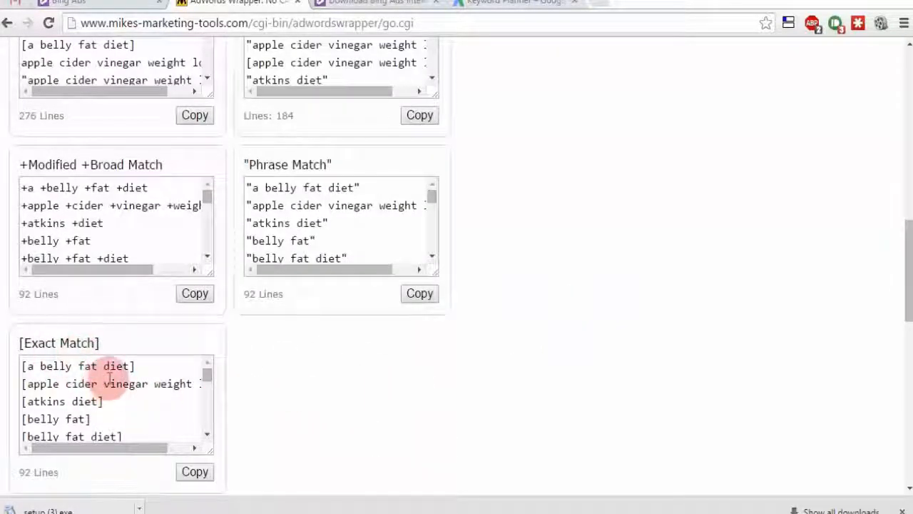
Step: Append the [Exact Match] list to the Notepad keyword list
{"action": "left_click", "coordinate": [118, 404]}
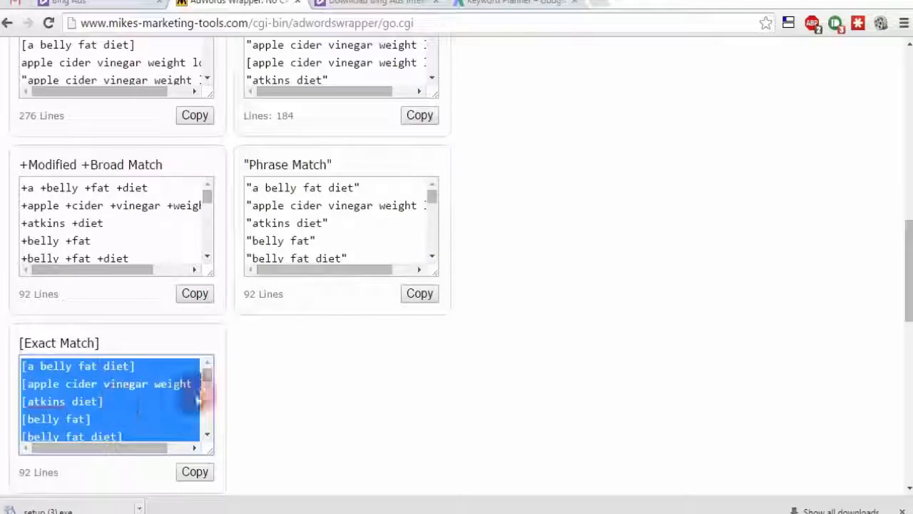
{"action": "key", "text": "alt+Tab"}
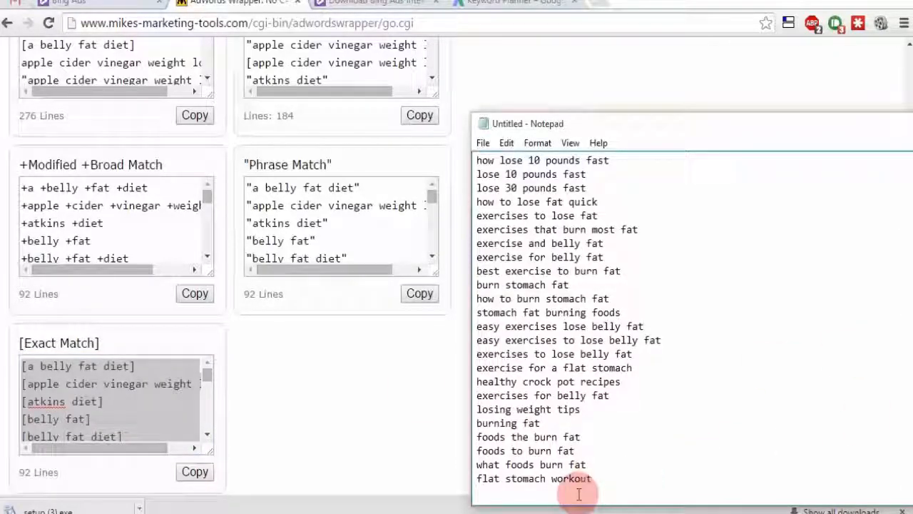
{"action": "key", "text": "ctrl+v"}
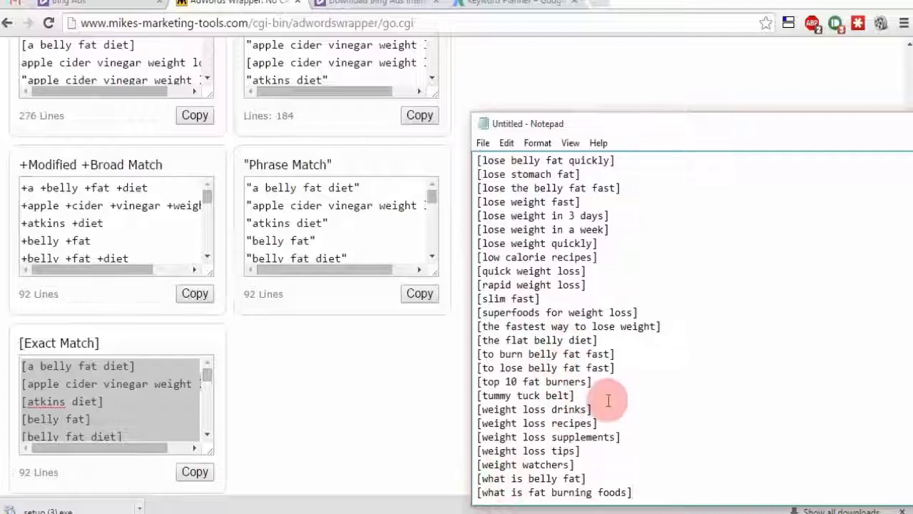
{"action": "left_click", "coordinate": [394, 419]}
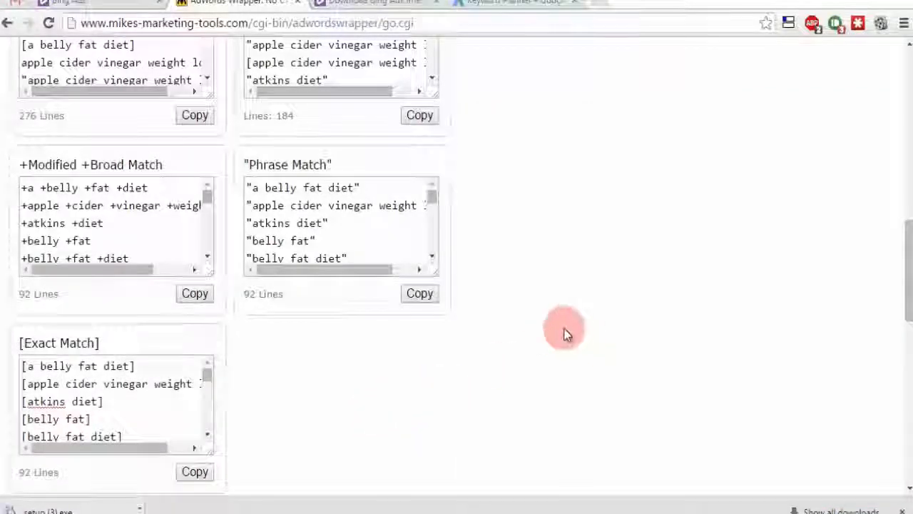
{"action": "scroll", "coordinate": [440, 261], "scroll_direction": "up", "scroll_amount": 4}
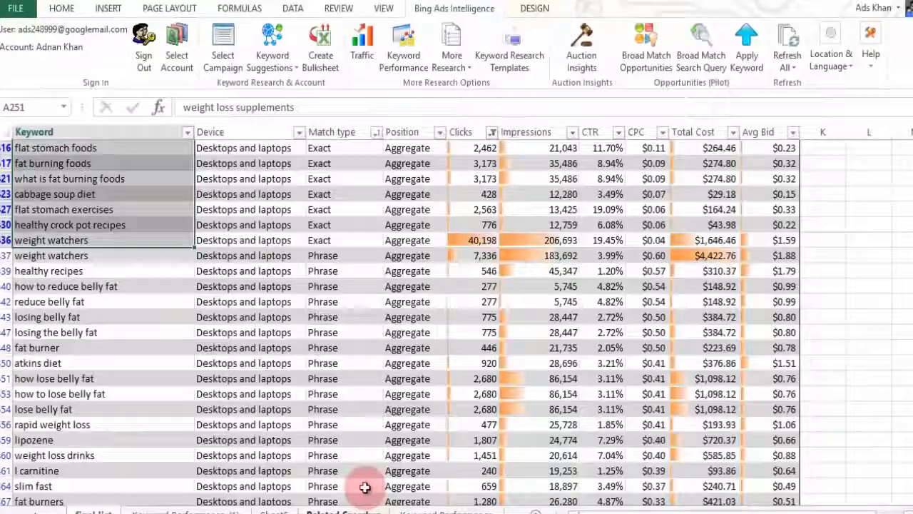
Step: Copy the Phrase keywords in column A, from weight watchers down to stomach exercises
{"action": "left_click", "coordinate": [102, 270]}
{"action": "left_click_drag", "start_coordinate": [53, 254], "coordinate": [72, 500]}
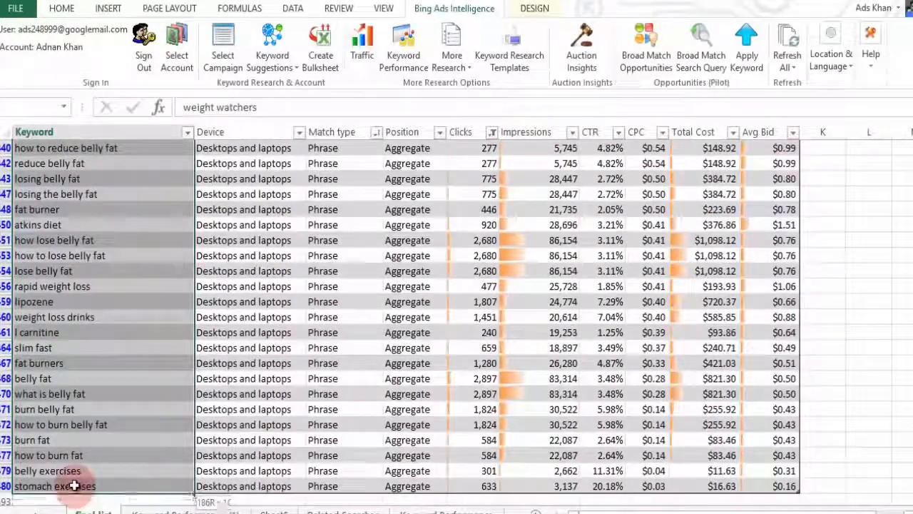
{"action": "right_click", "coordinate": [79, 486]}
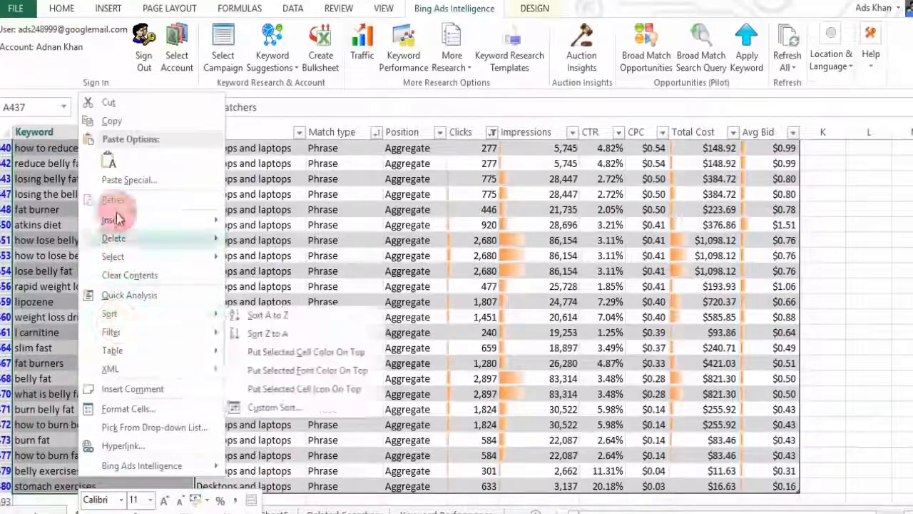
{"action": "left_click", "coordinate": [110, 121]}
{"action": "scroll", "coordinate": [319, 289], "scroll_direction": "up", "scroll_amount": 4}
{"action": "left_click", "coordinate": [143, 512]}
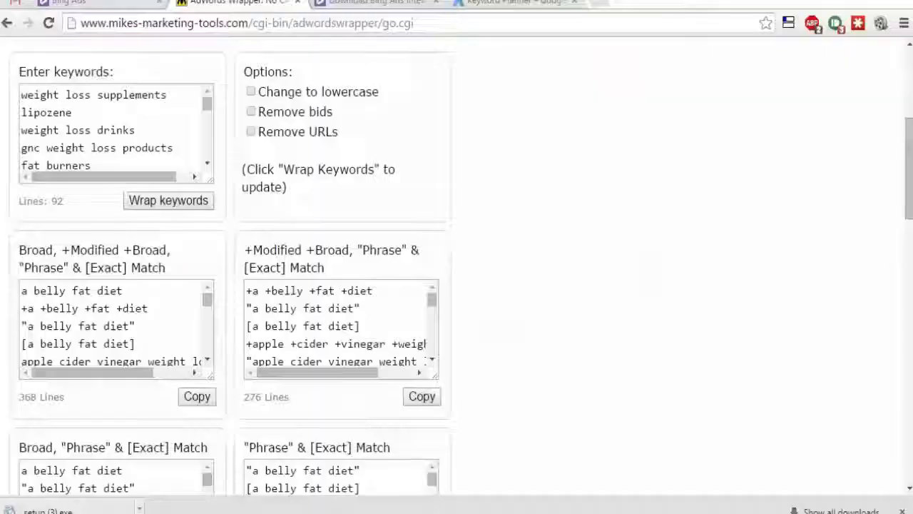
{"action": "scroll", "coordinate": [637, 276], "scroll_direction": "up", "scroll_amount": 4}
Step: Replace the AdWords Wrapper input with the 25 copied Phrase keywords and wrap them
{"action": "scroll", "coordinate": [613, 272], "scroll_direction": "down", "scroll_amount": 3}
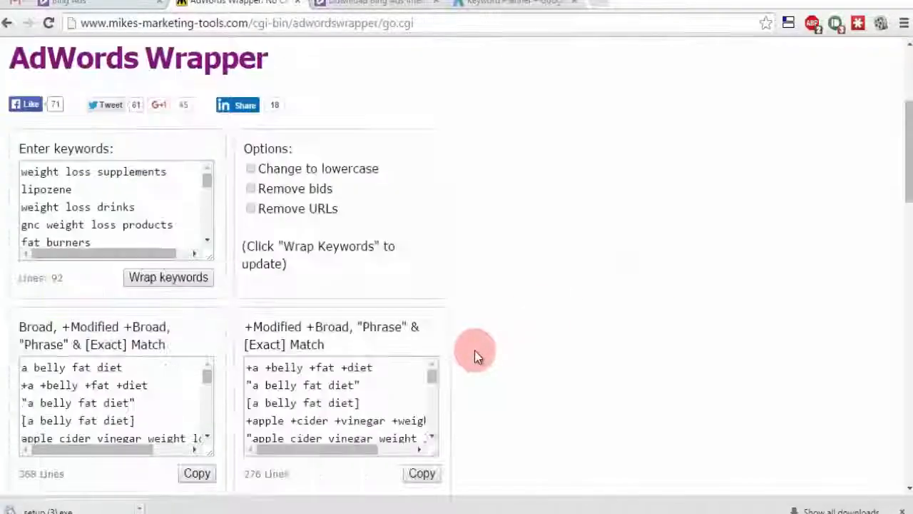
{"action": "left_click", "coordinate": [133, 234]}
{"action": "key", "text": "ctrl+a"}
{"action": "key", "text": "ctrl+v"}
{"action": "left_click", "coordinate": [174, 277]}
{"action": "scroll", "coordinate": [564, 292], "scroll_direction": "down", "scroll_amount": 10}
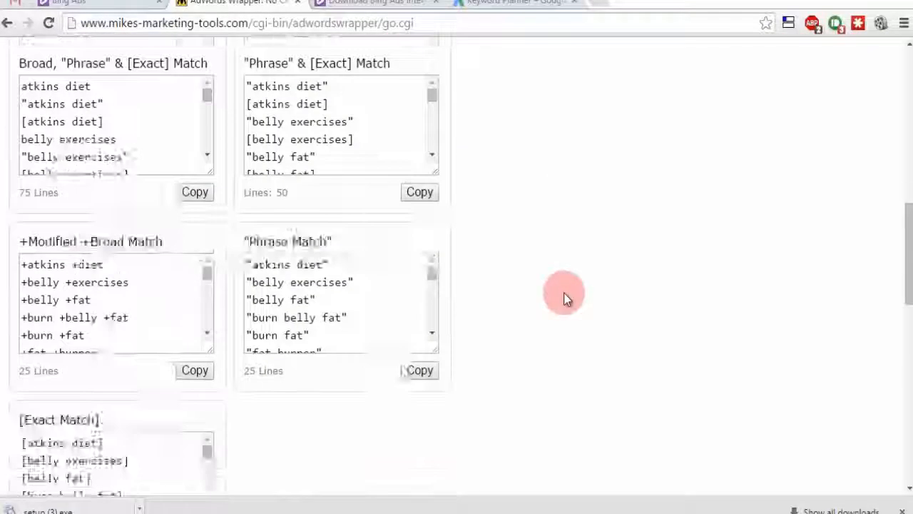
{"action": "scroll", "coordinate": [563, 292], "scroll_direction": "down", "scroll_amount": 2}
{"action": "scroll", "coordinate": [538, 279], "scroll_direction": "up", "scroll_amount": 2}
Step: Paste the "Phrase Match" results after the [exact] entries at the end of the Notepad list
{"action": "left_click", "coordinate": [357, 320]}
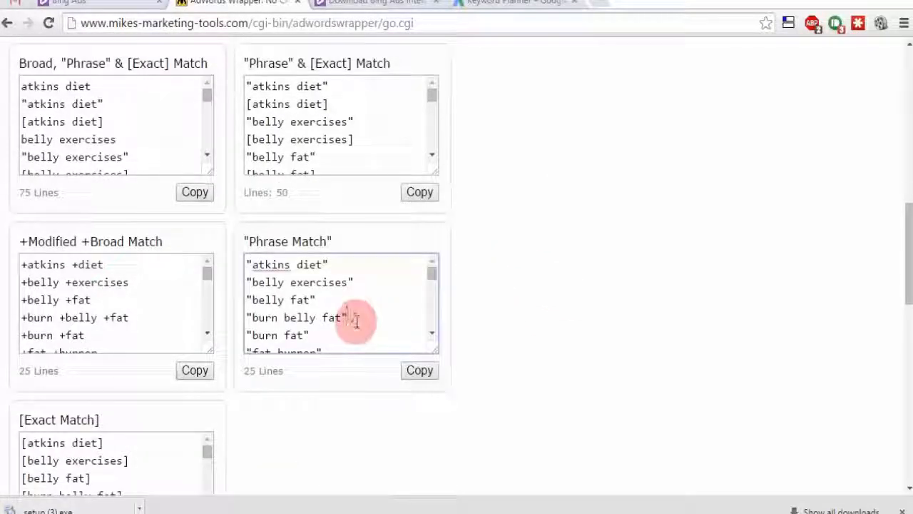
{"action": "key", "text": "ctrl+a"}
{"action": "key", "text": "alt+Tab"}
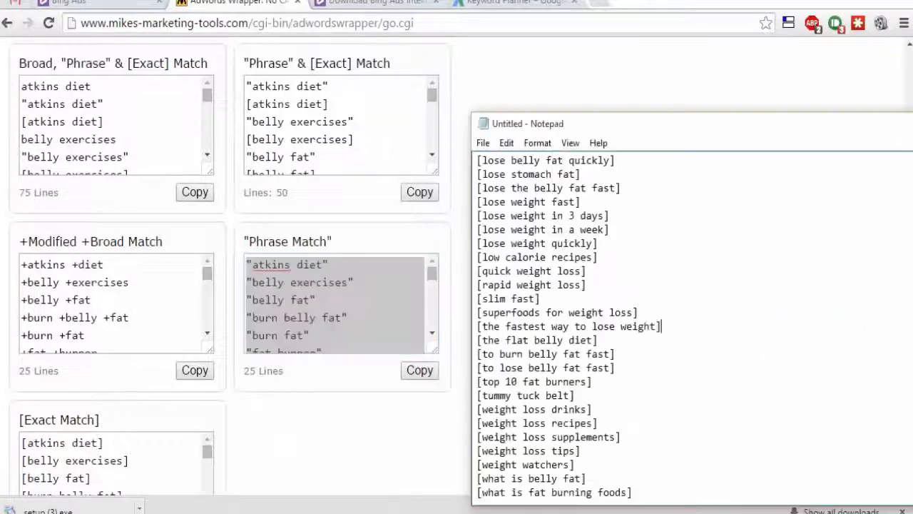
{"action": "left_click", "coordinate": [672, 493]}
{"action": "key", "text": "ctrl+v"}
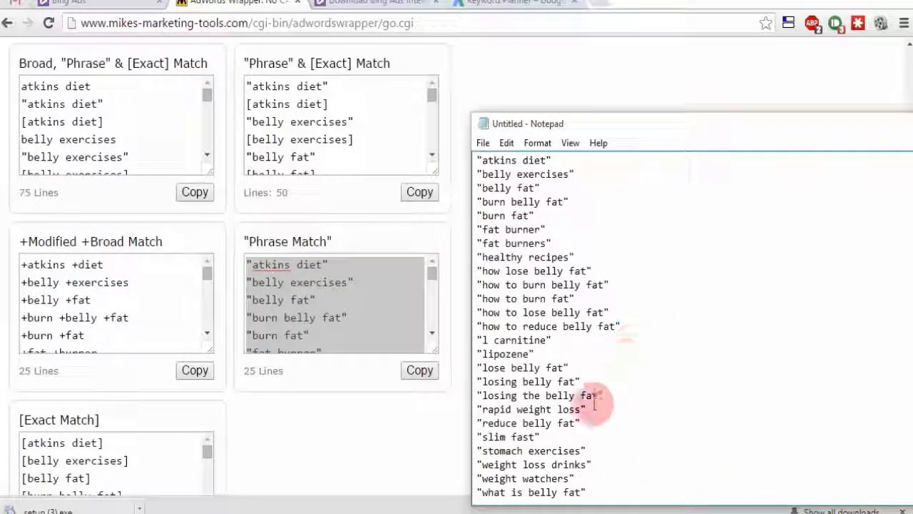
{"action": "scroll", "coordinate": [612, 410], "scroll_direction": "up", "scroll_amount": 7}
{"action": "scroll", "coordinate": [612, 456], "scroll_direction": "down", "scroll_amount": 5}
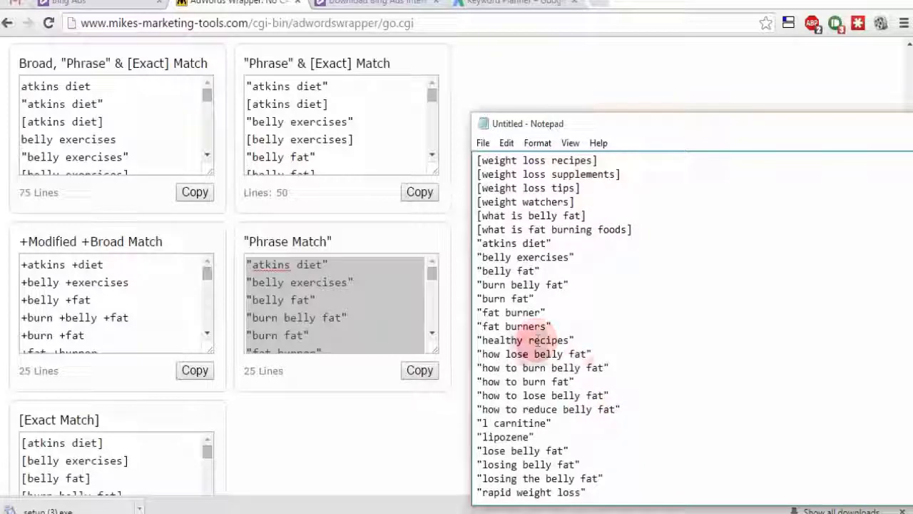
{"action": "scroll", "coordinate": [685, 377], "scroll_direction": "up", "scroll_amount": 5}
{"action": "scroll", "coordinate": [687, 381], "scroll_direction": "down", "scroll_amount": 7}
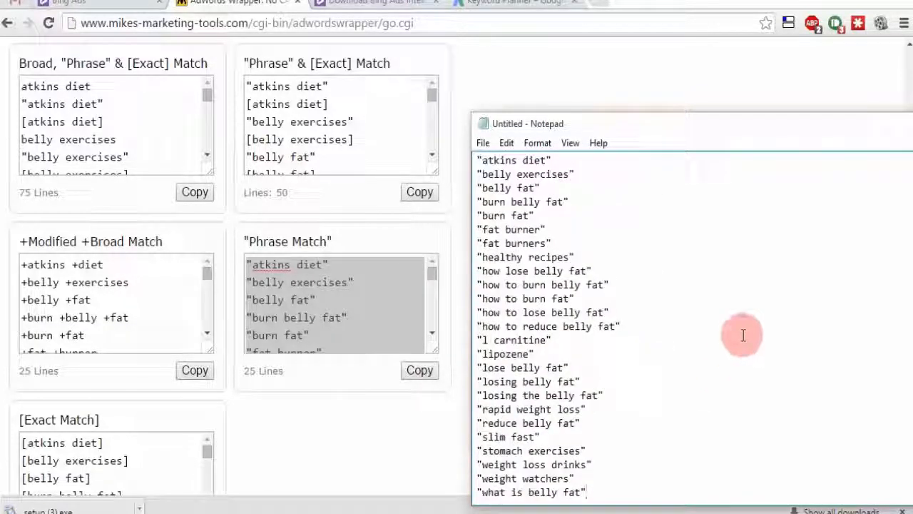
Step: Reposition the Notepad window and review the list ending with "what is belly fat"
{"action": "left_click", "coordinate": [716, 356]}
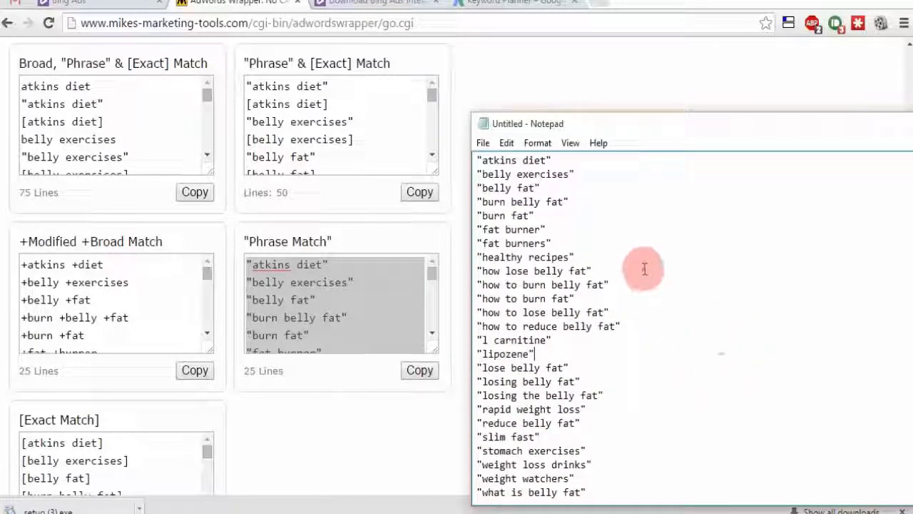
{"action": "left_click_drag", "start_coordinate": [718, 129], "coordinate": [744, 160]}
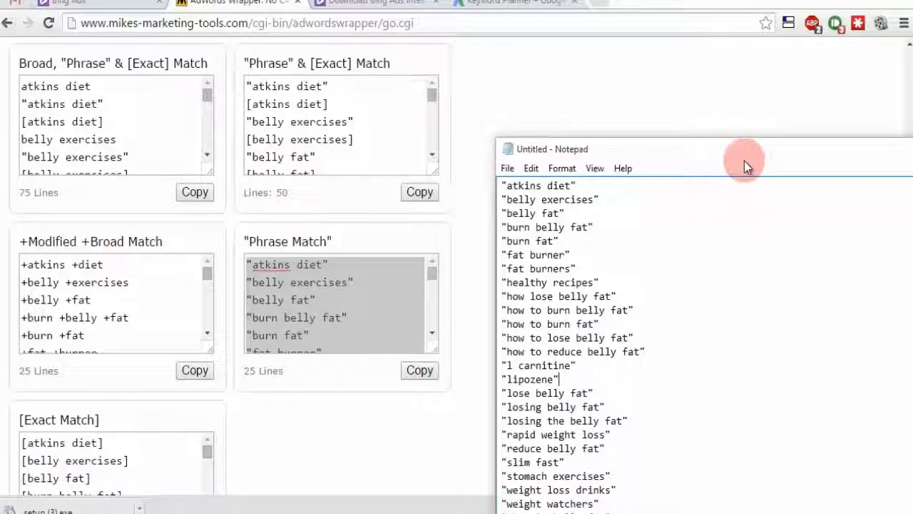
{"action": "left_click_drag", "start_coordinate": [744, 161], "coordinate": [790, 108]}
{"action": "scroll", "coordinate": [787, 241], "scroll_direction": "down", "scroll_amount": 10}
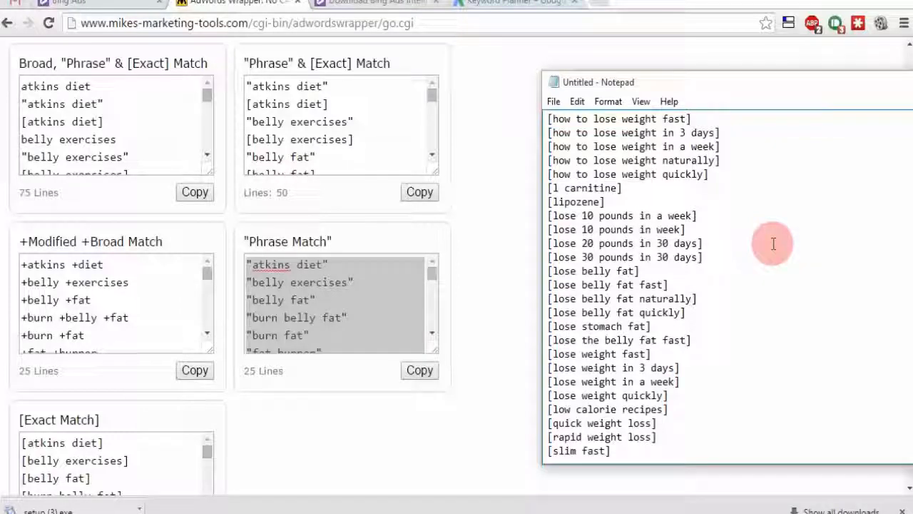
{"action": "scroll", "coordinate": [774, 243], "scroll_direction": "up", "scroll_amount": 12}
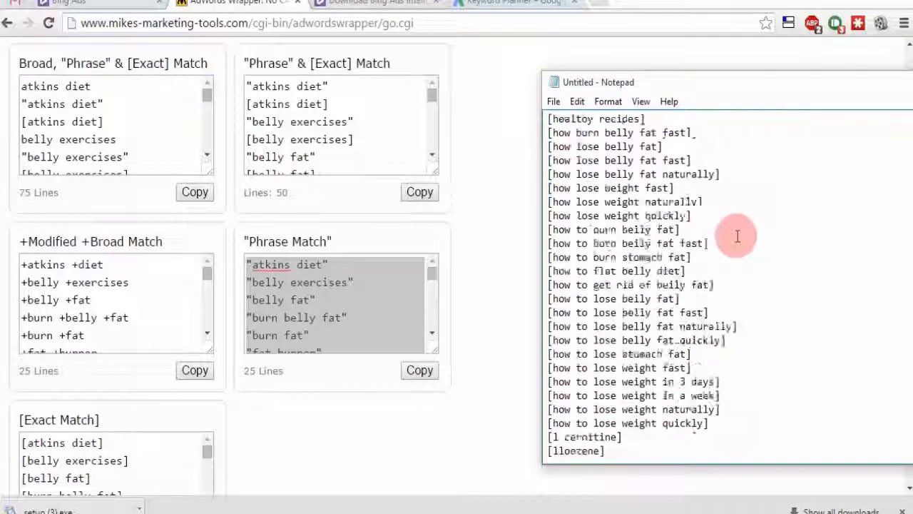